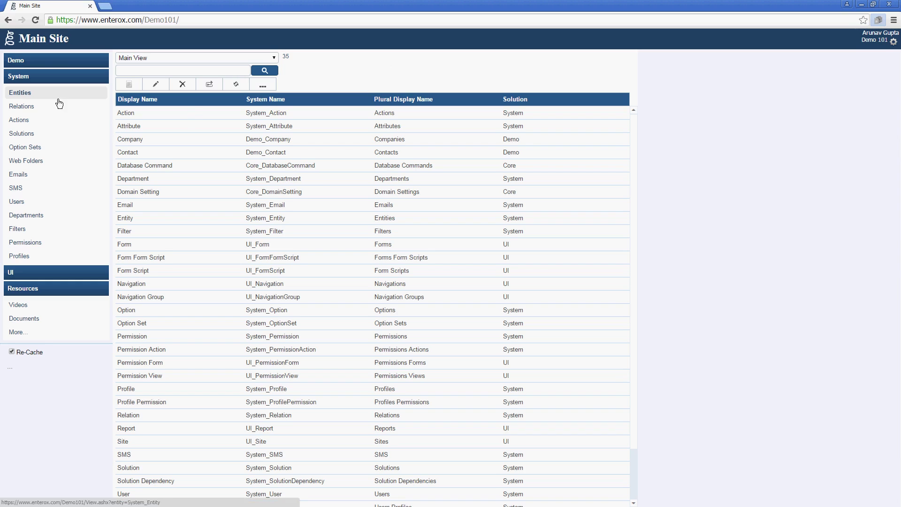
Step: Open the Solutions list showing Core, Demo, Resources, System and UI
left_click(50, 138)
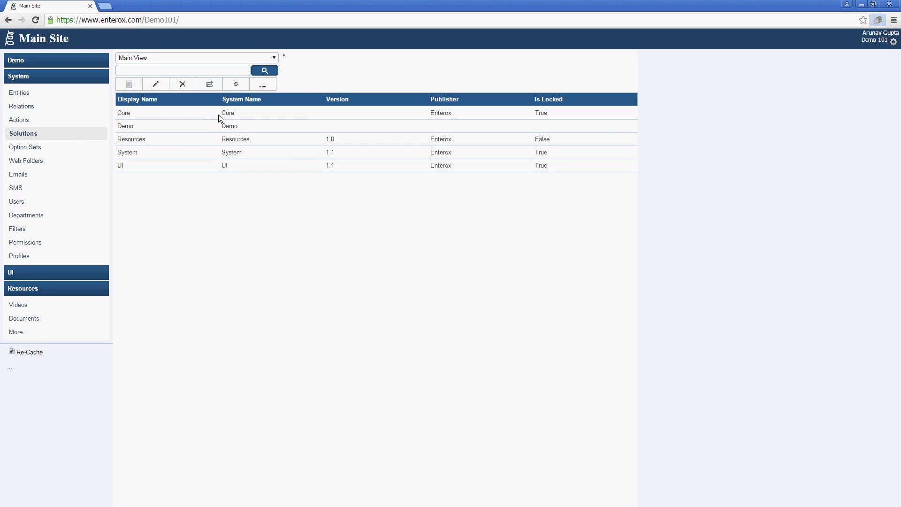
Step: Open the Solution Store through Import Solution and review the Sales solution's dependency note
left_click(263, 86)
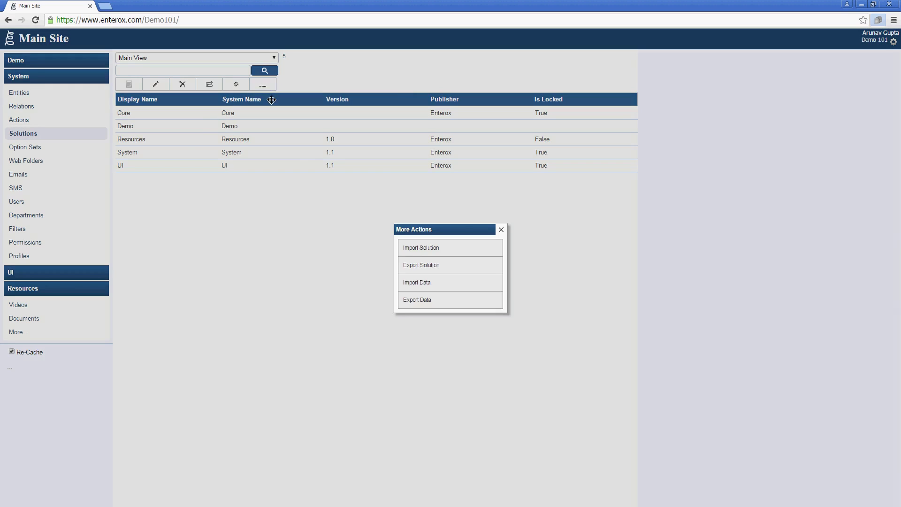
left_click(412, 250)
left_click(336, 245)
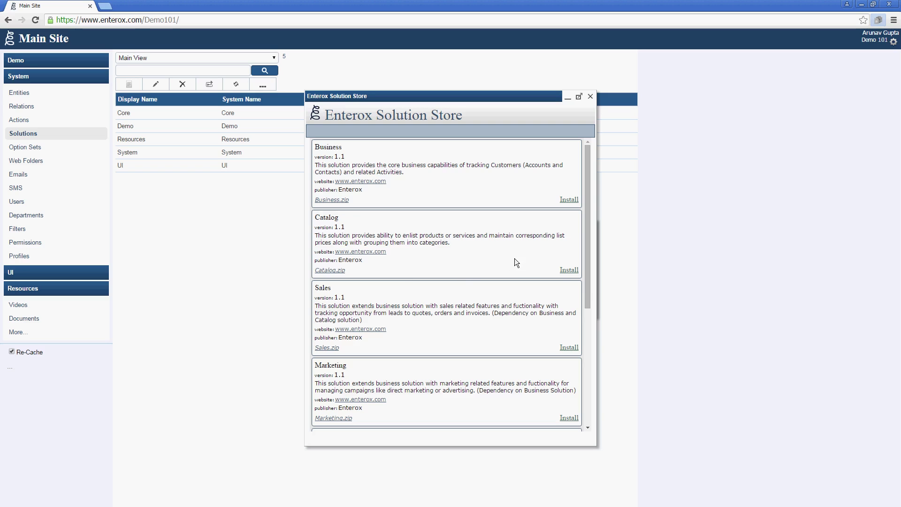
left_click_drag(587, 288, 581, 237)
left_click_drag(496, 313, 497, 320)
left_click(496, 324)
Step: Import the Business solution from the store, then view the 62-entry Actions list
left_click(569, 200)
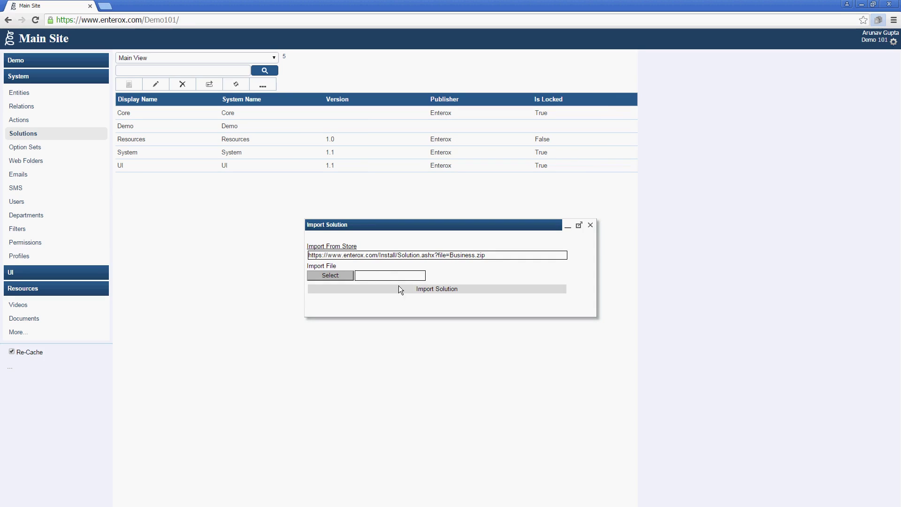
left_click(420, 289)
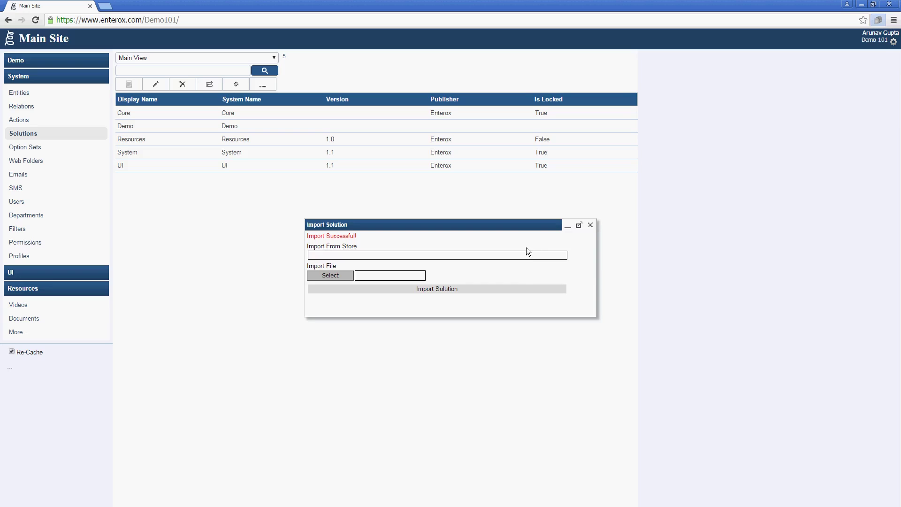
left_click(589, 227)
left_click(74, 125)
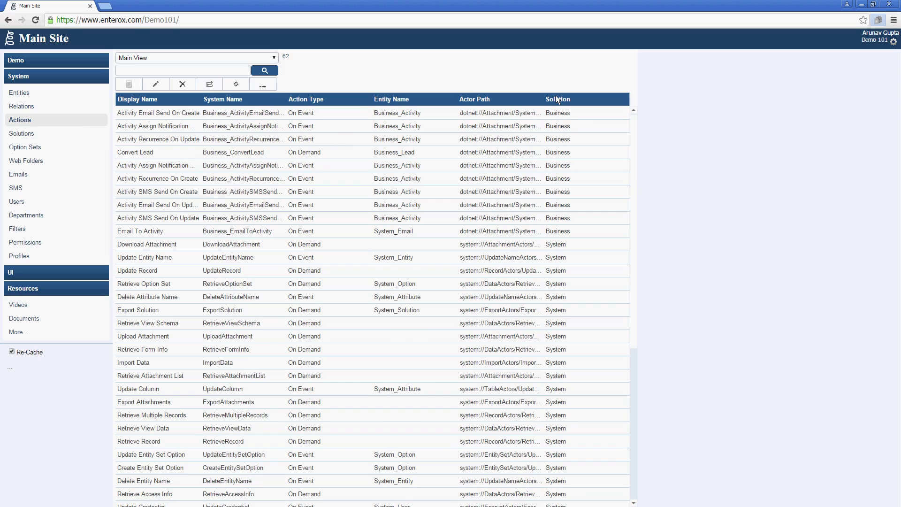
Step: Sort actions by solution and give the ten Business actions a run-as user name and password
left_click(557, 99)
left_click(557, 98)
left_click(263, 118)
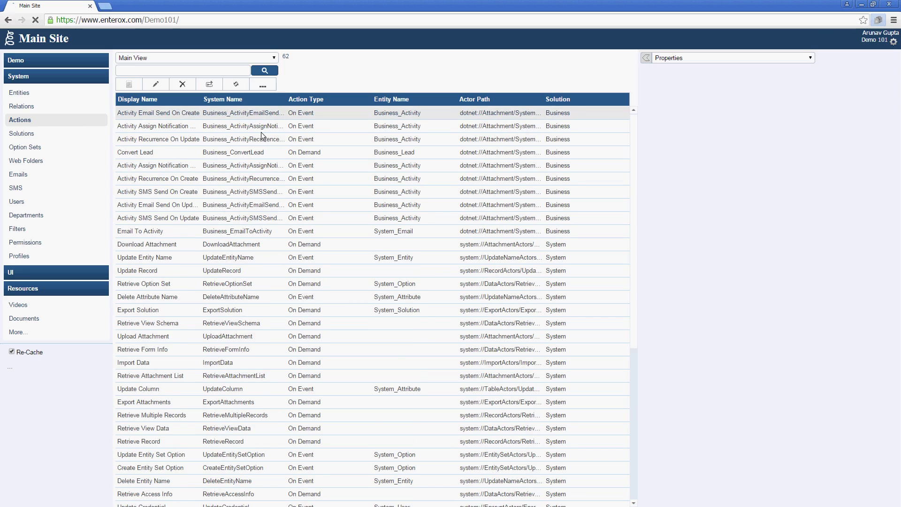
left_click(266, 233, "shift")
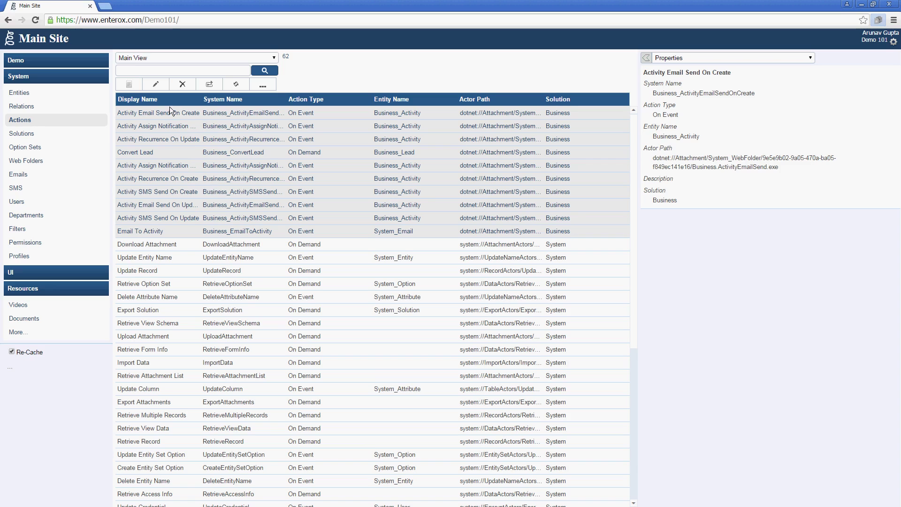
left_click(157, 84)
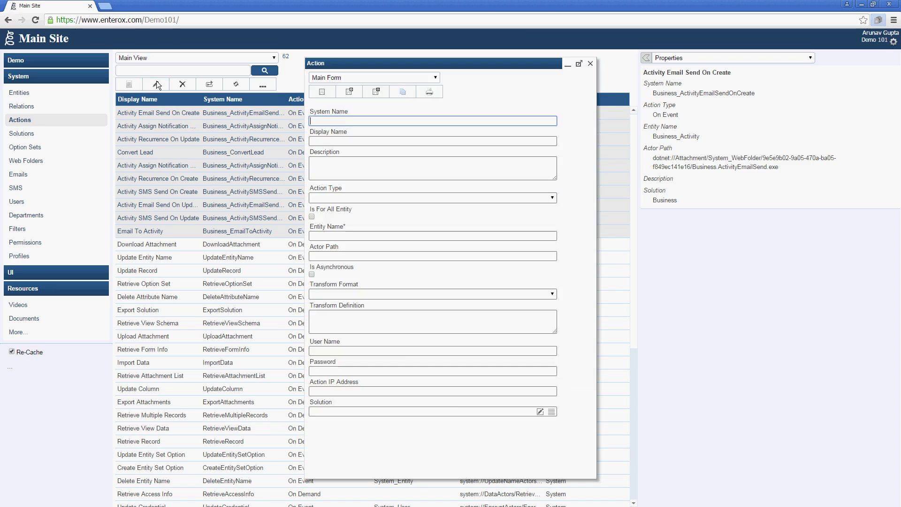
left_click(401, 351)
type("arunav")
key("Tab")
type("******")
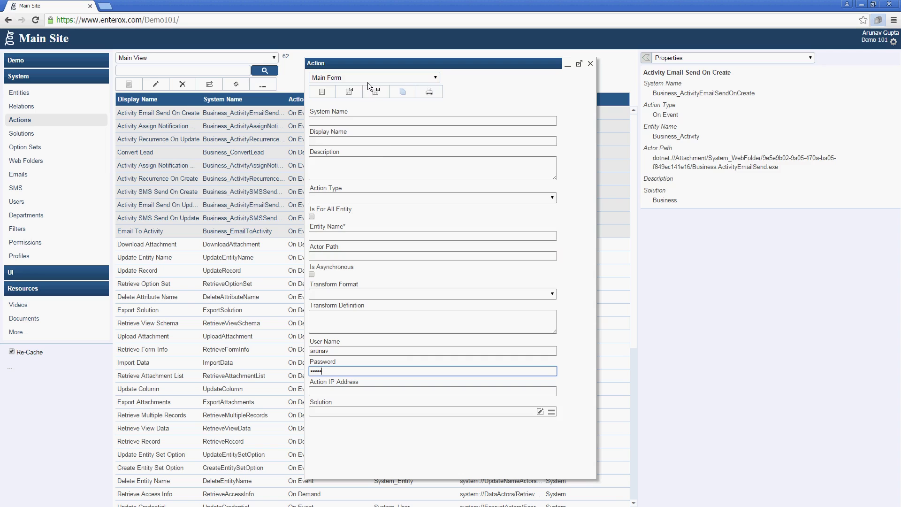
left_click(373, 92)
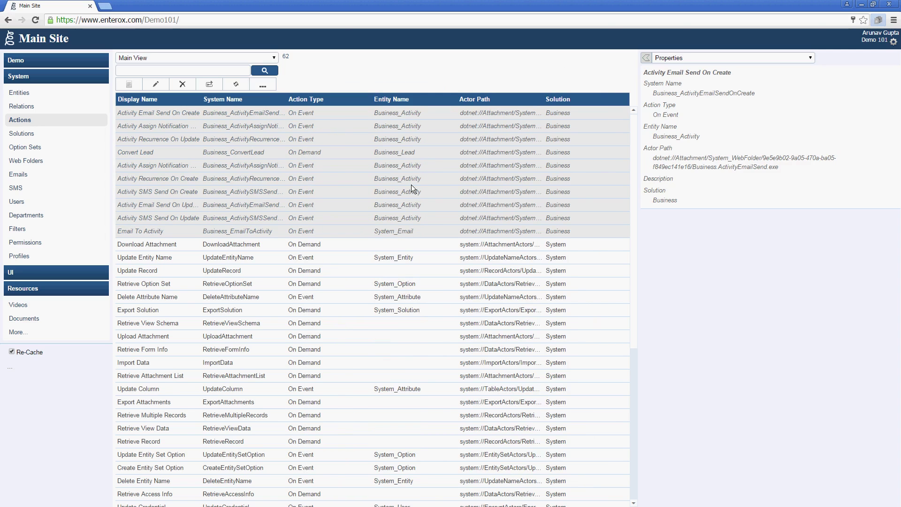
Step: Install the Catalog solution from the Solution Store
left_click(45, 135)
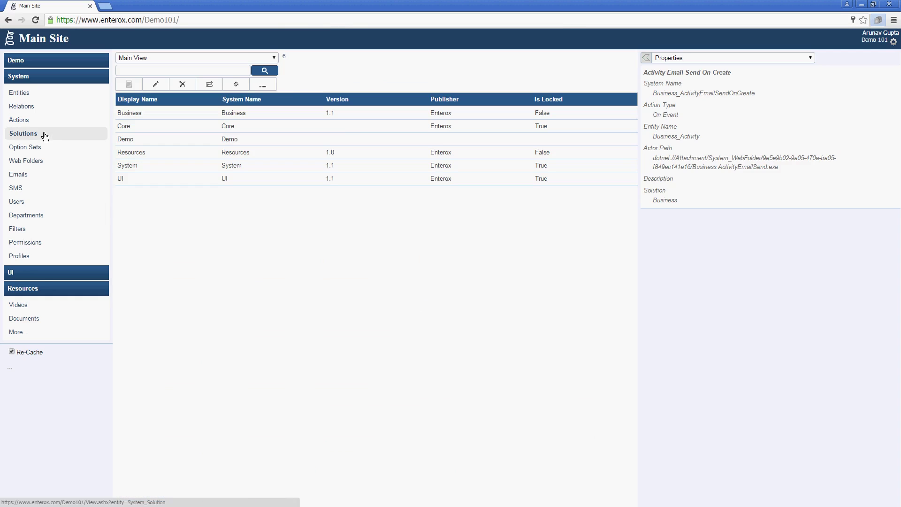
left_click(258, 85)
left_click(436, 254)
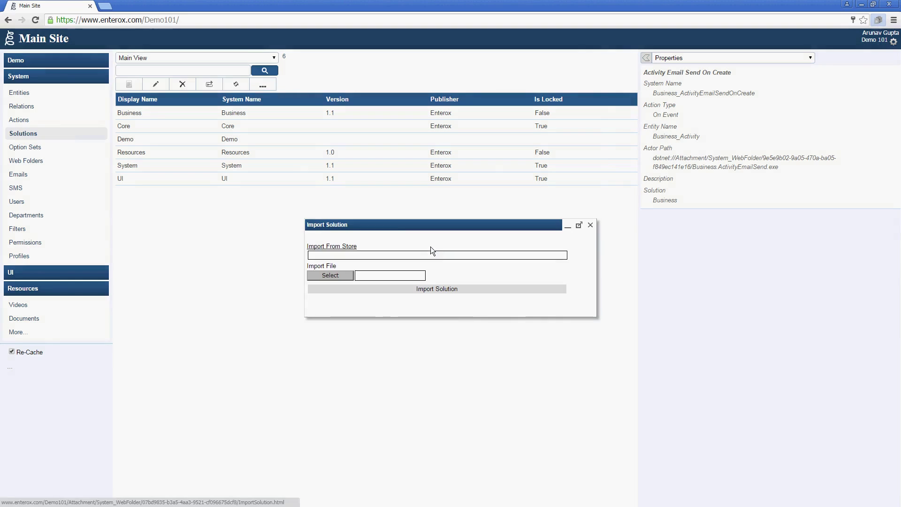
left_click(330, 245)
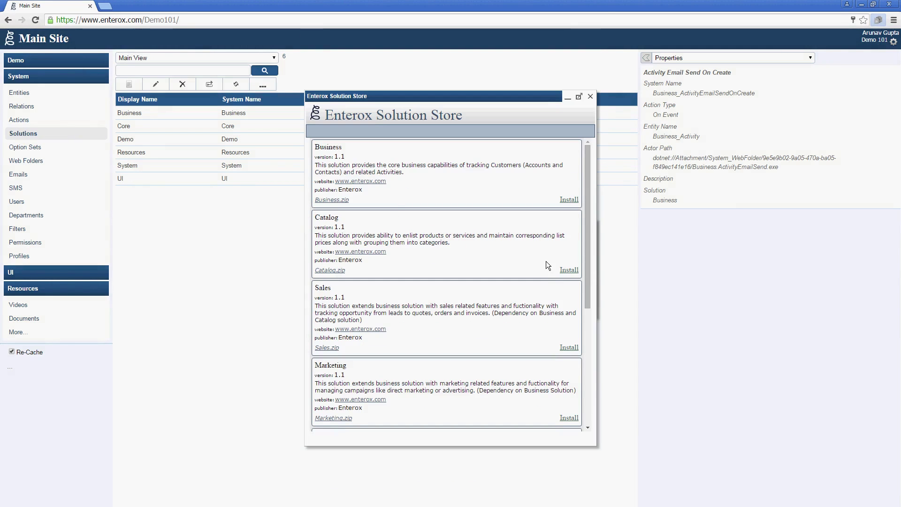
left_click(575, 272)
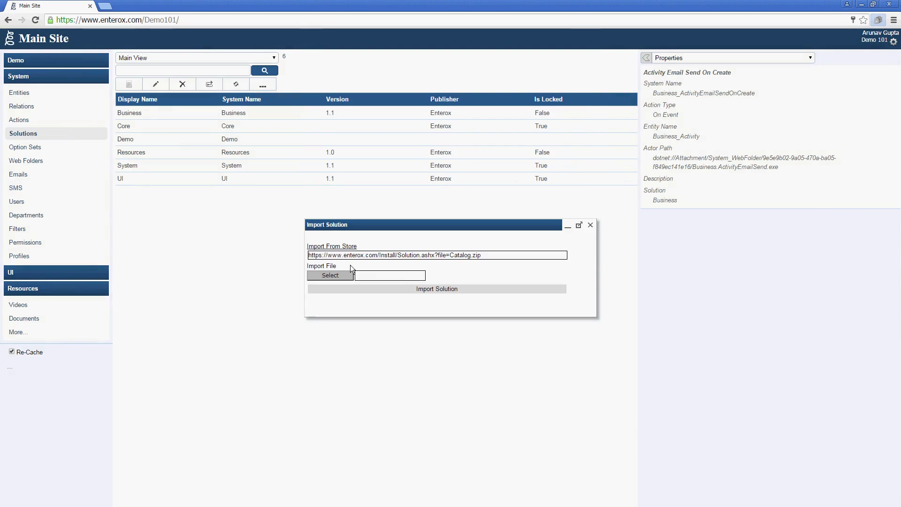
left_click(453, 289)
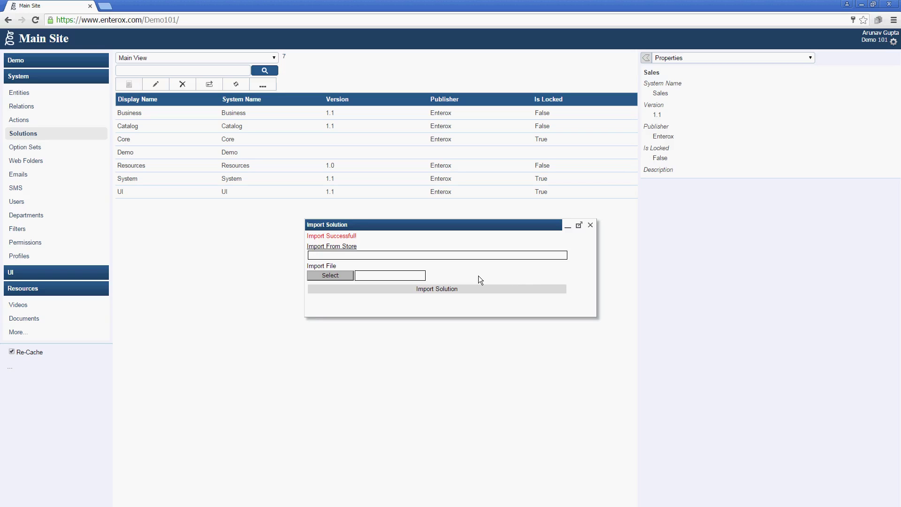
Step: Install the Sales solution from the store as well
left_click(330, 246)
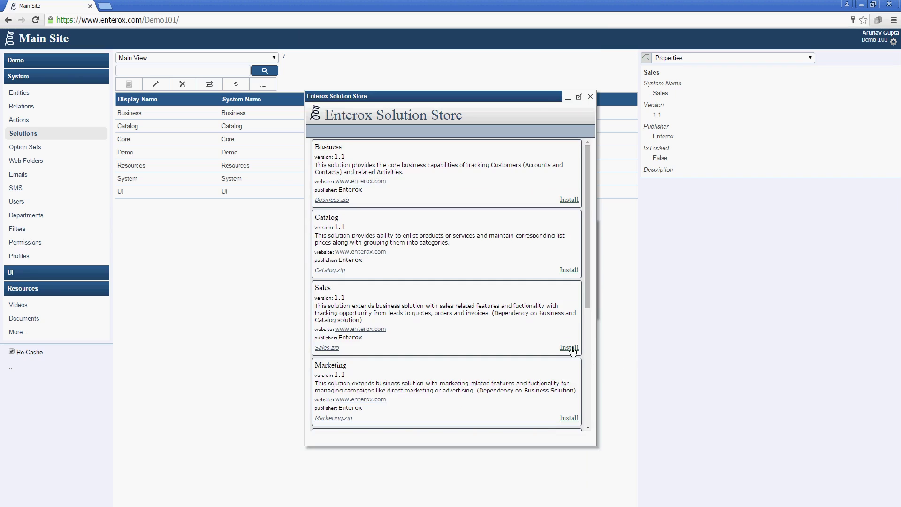
left_click(570, 348)
left_click(417, 289)
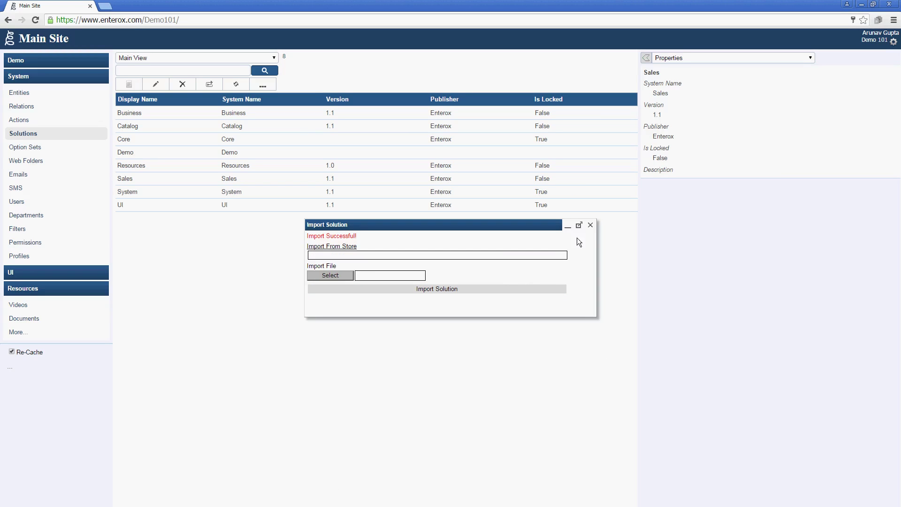
left_click(589, 225)
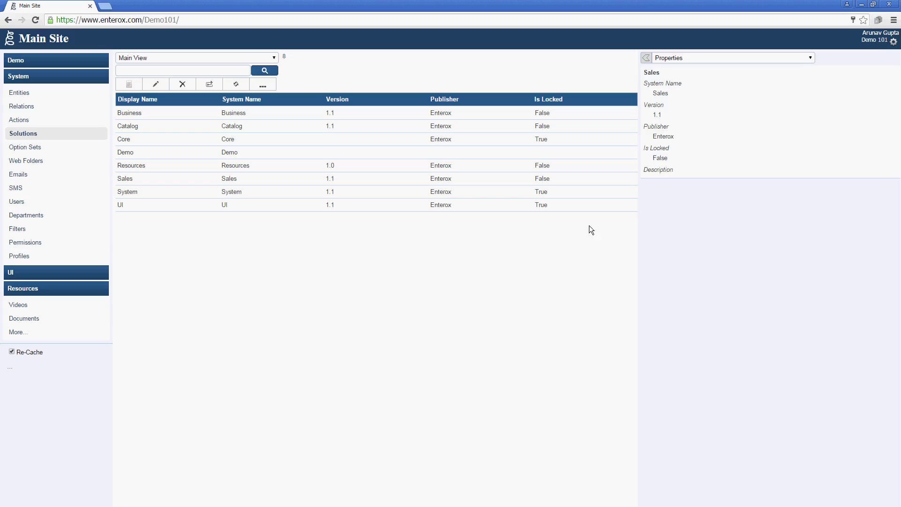
Step: Give the seven Sales actions, Generate Order through Generate Quote, a run-as user name and password
left_click(14, 119)
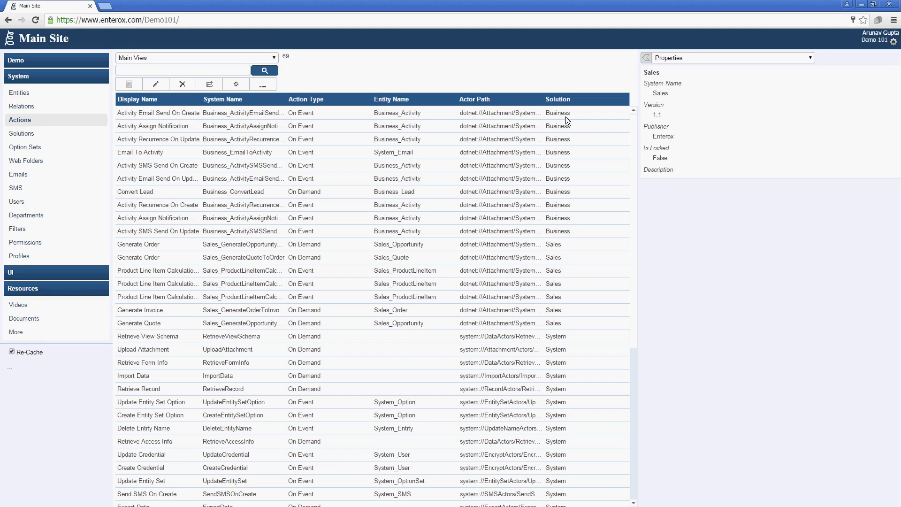
left_click(472, 247)
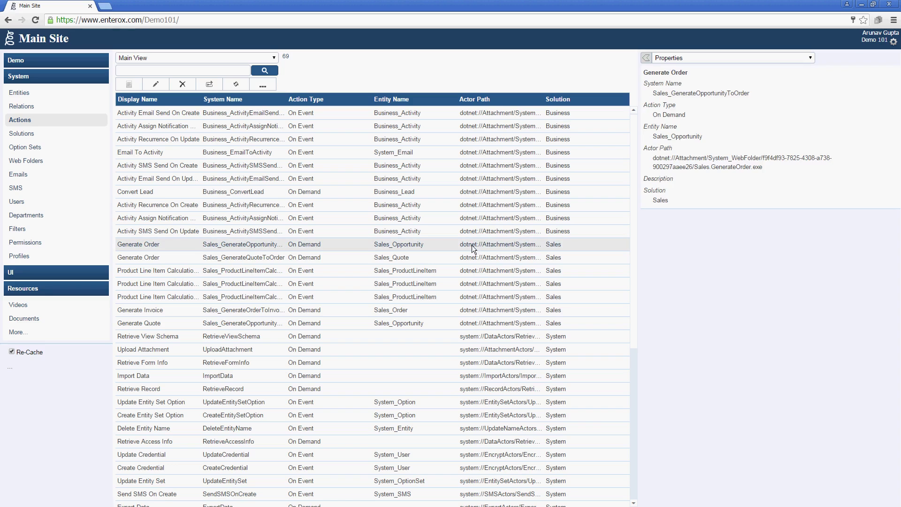
left_click(408, 329, "shift")
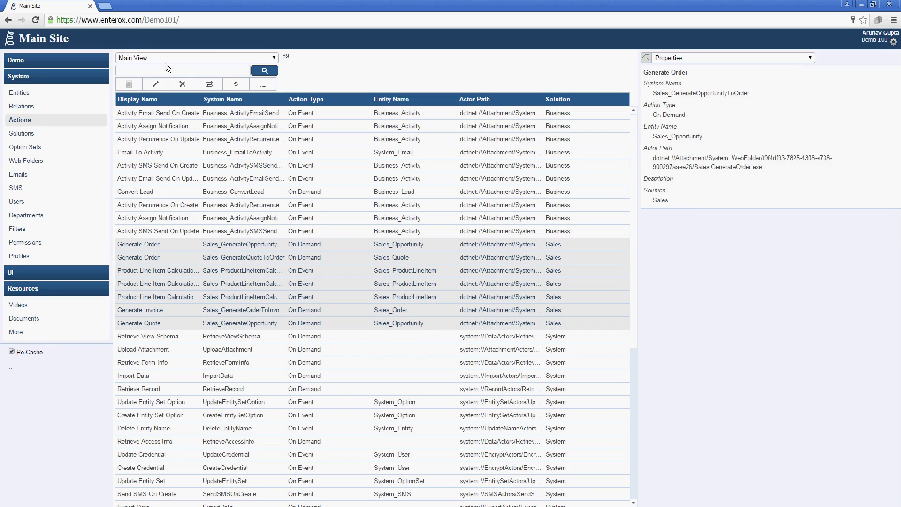
left_click(156, 84)
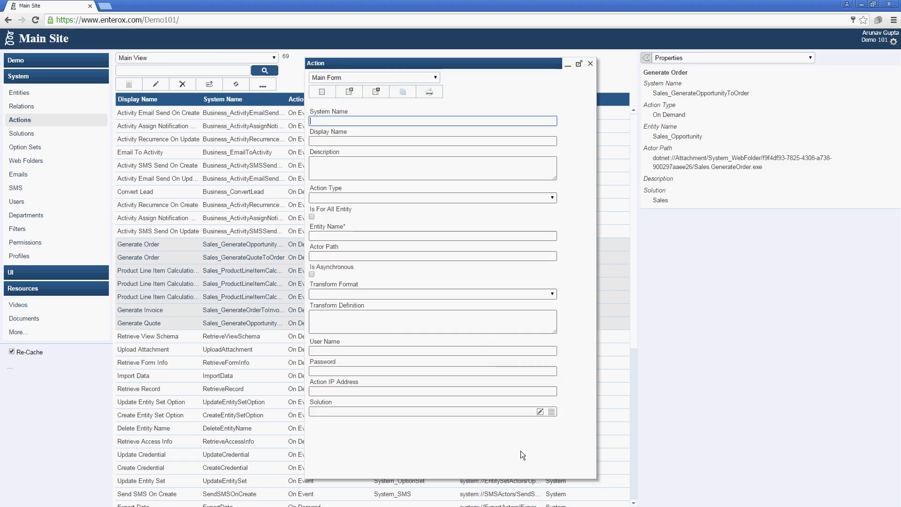
left_click(483, 347)
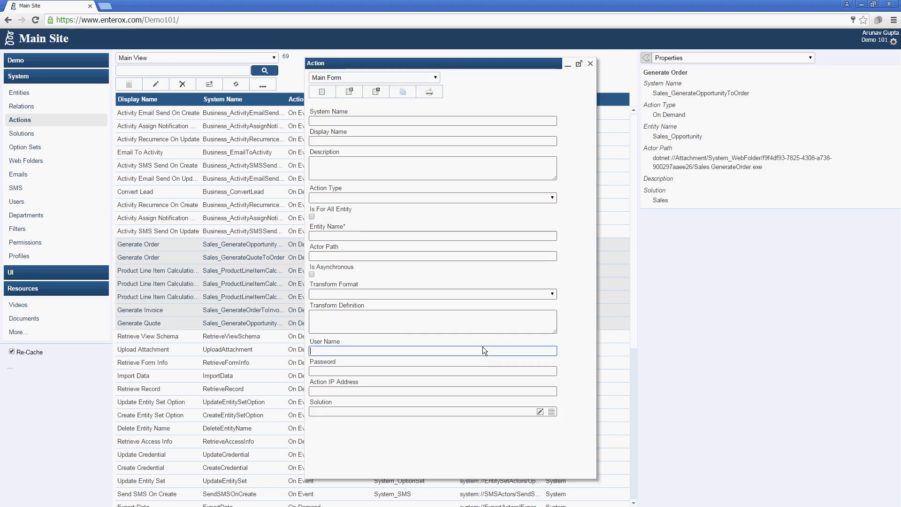
type("arunav")
key("Tab")
type("******")
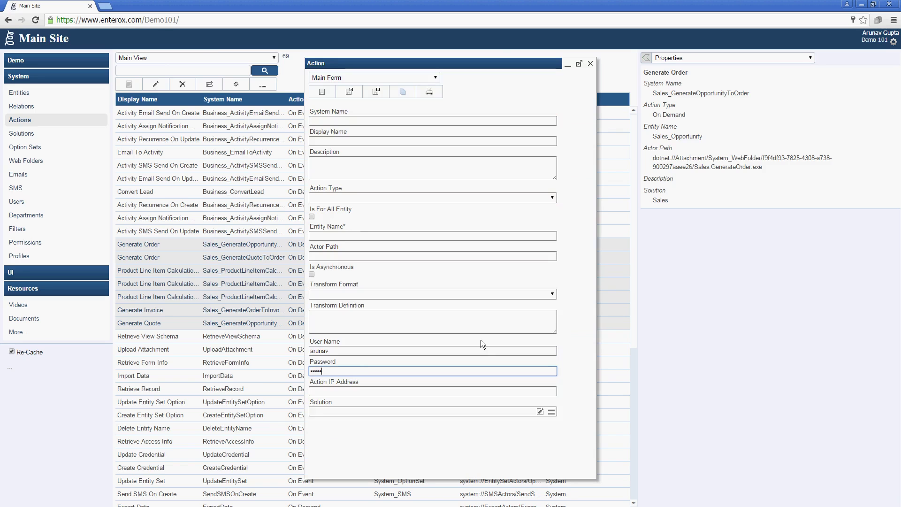
left_click(367, 94)
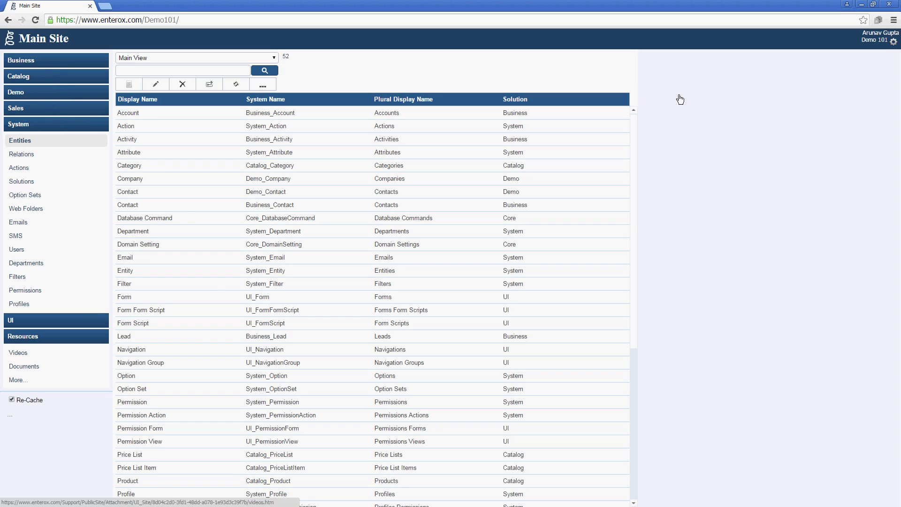
Step: Switch to the Enterox - CRM site
left_click(890, 46)
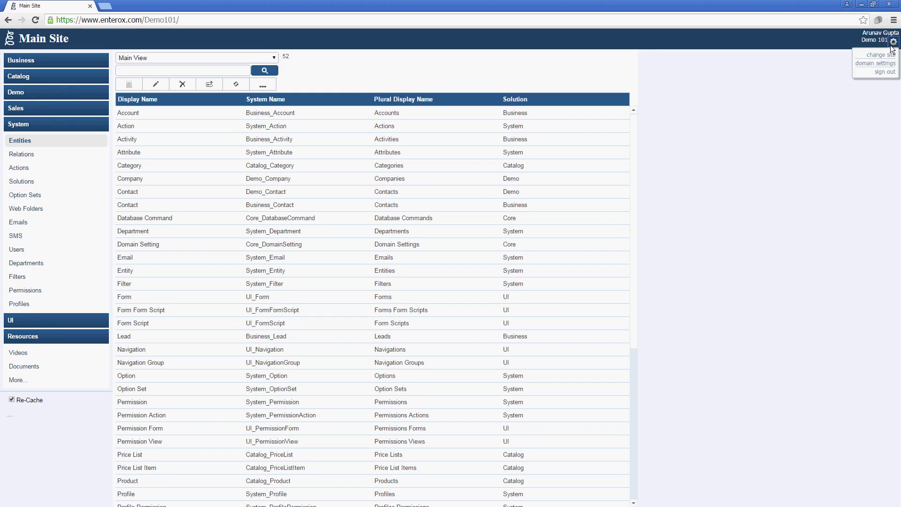
left_click(876, 55)
left_click(408, 289)
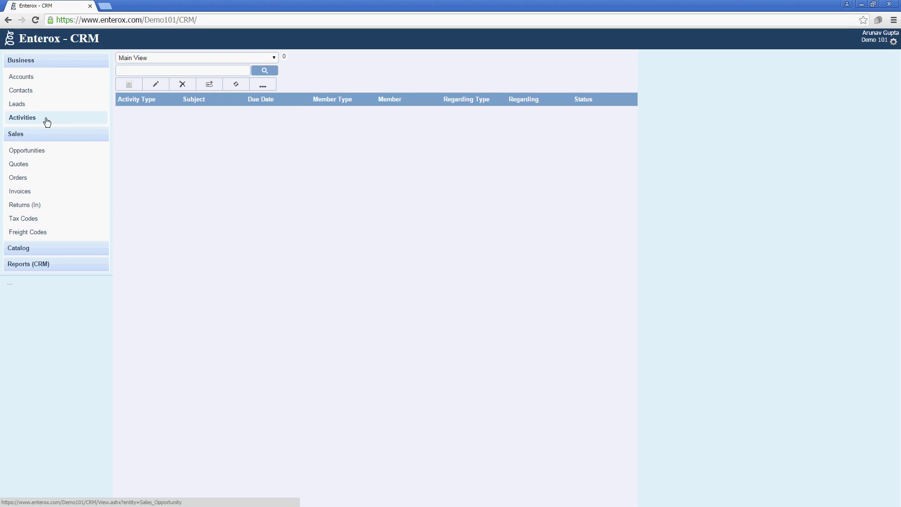
Step: Browse the Accounts and Contacts lists and expand the Catalog section
left_click(49, 78)
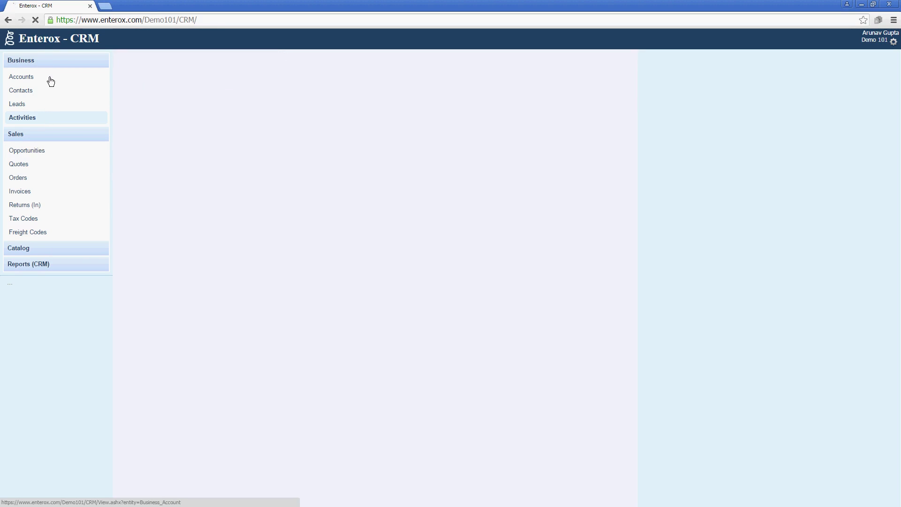
left_click(50, 89)
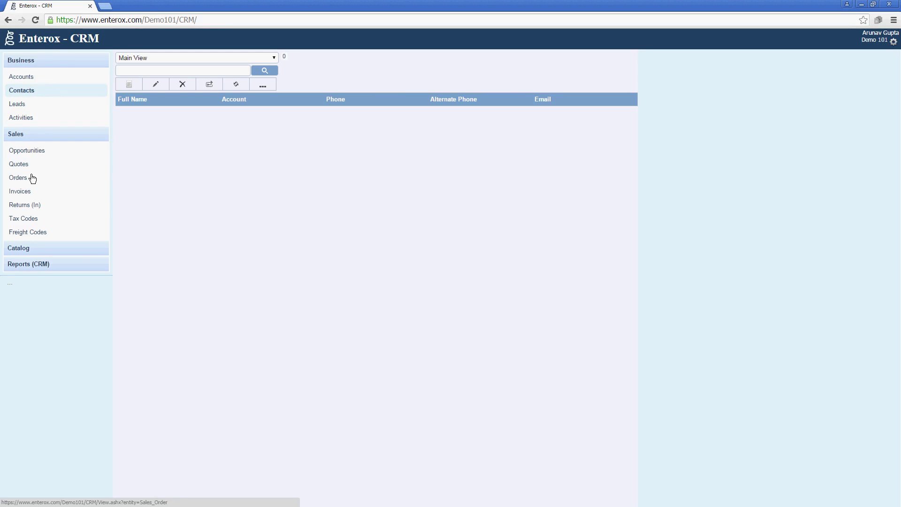
left_click(51, 251)
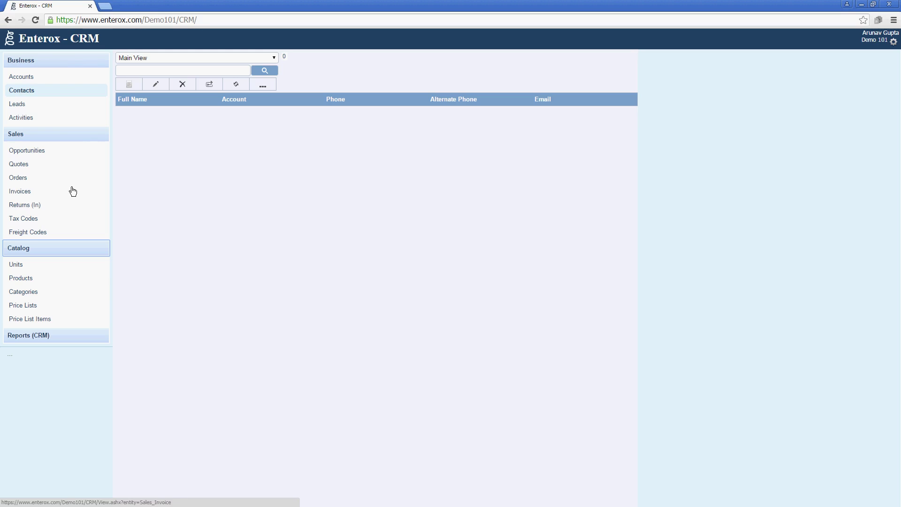
Step: Preview the blank new account and contact forms, closing each without saving
left_click(55, 79)
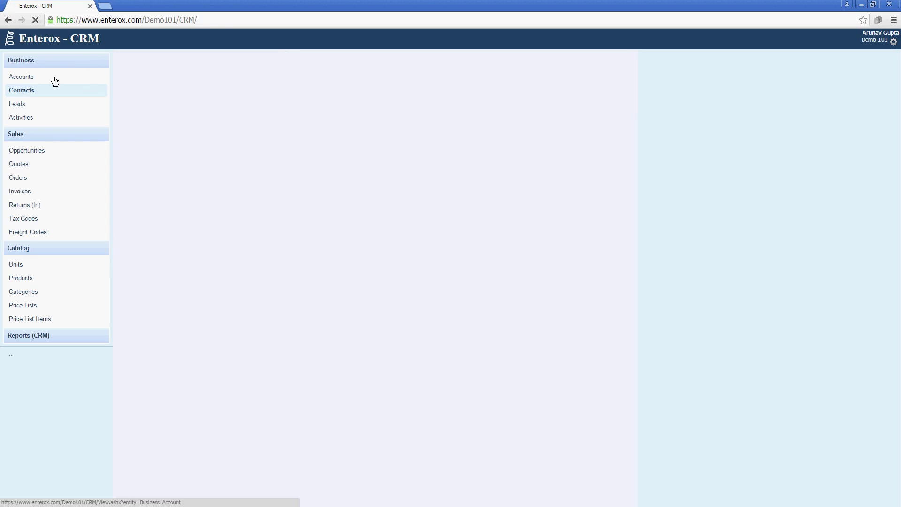
left_click(133, 87)
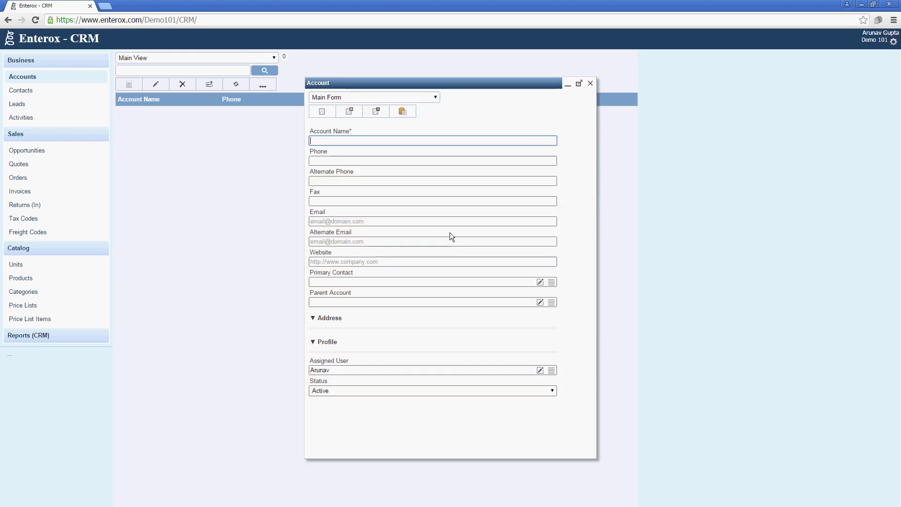
left_click(445, 233)
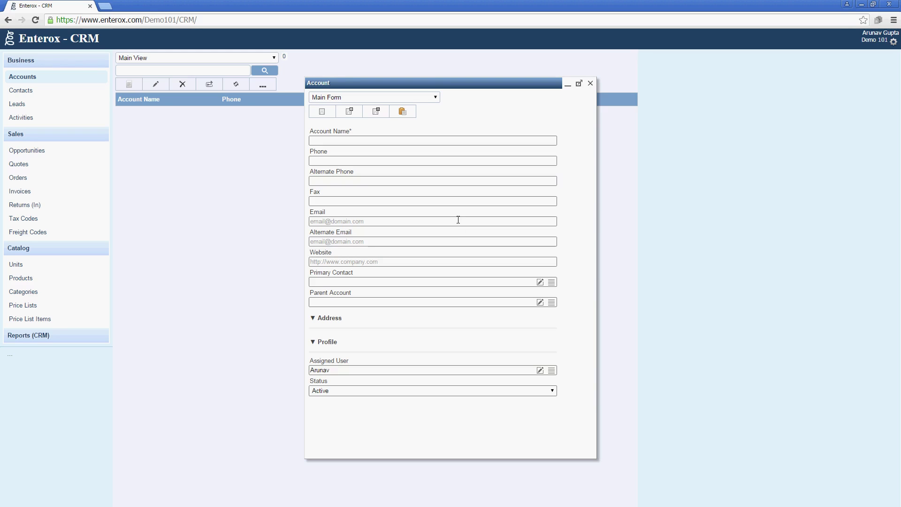
left_click(590, 84)
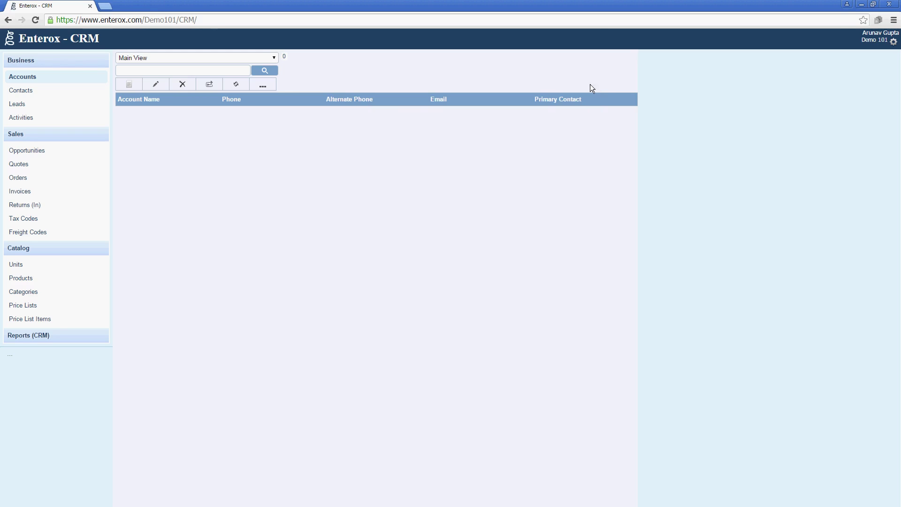
left_click(69, 94)
left_click(121, 83)
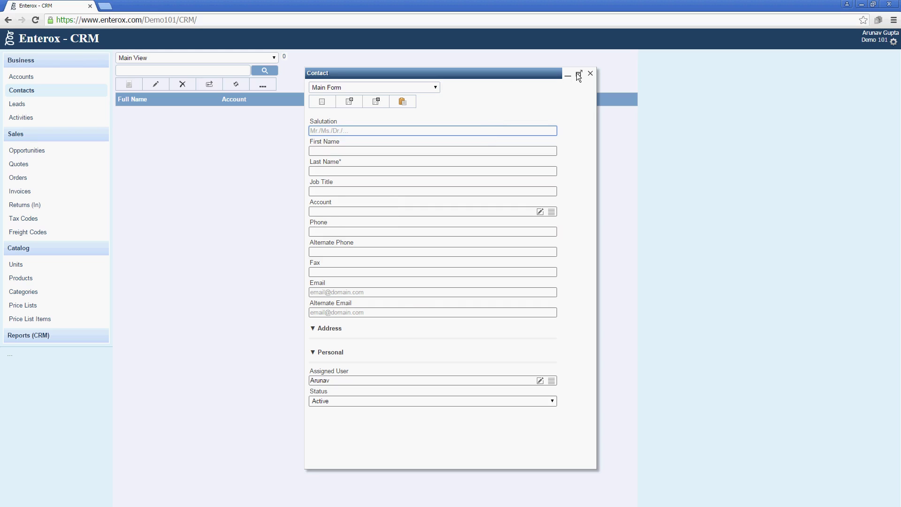
left_click(590, 74)
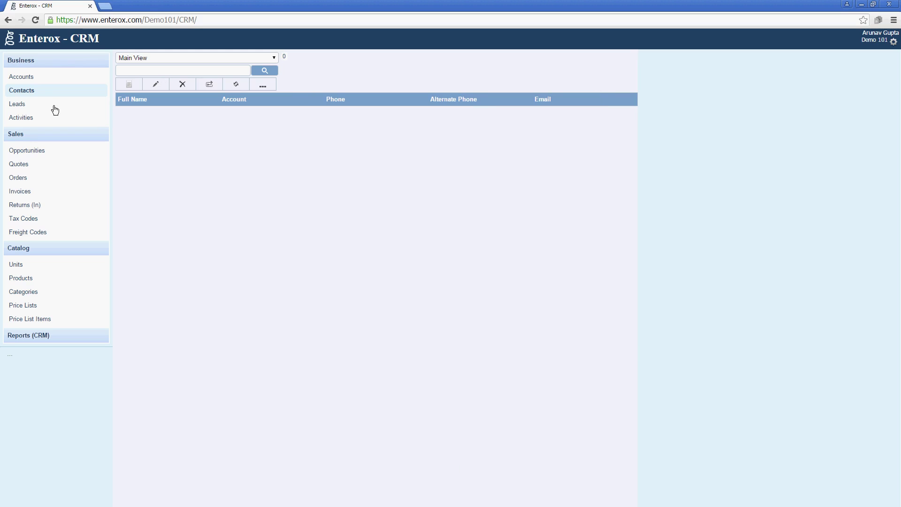
Step: Preview a new activity with type Task, then close it unsaved on the Activities list
left_click(55, 110)
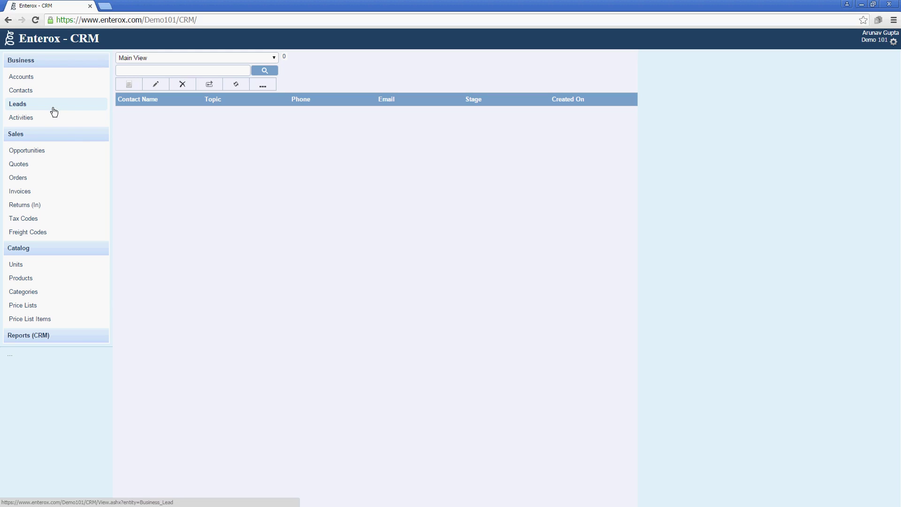
left_click(67, 123)
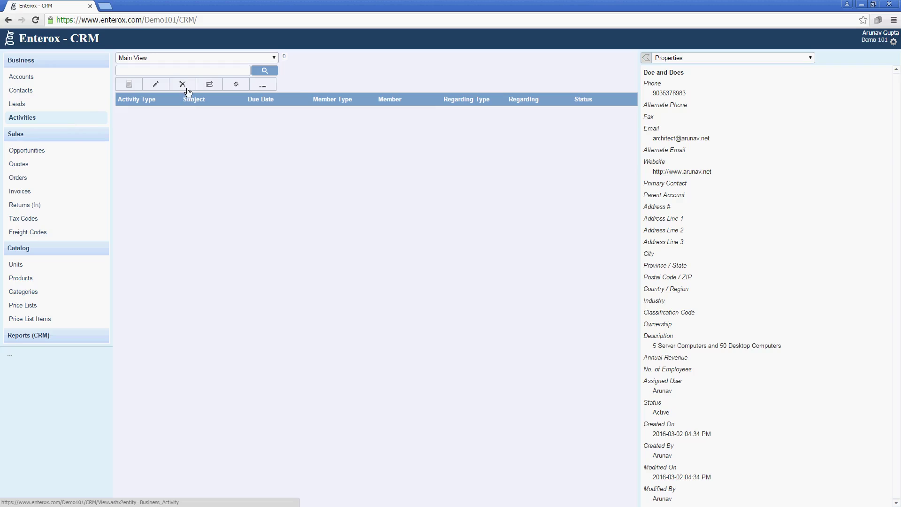
left_click(133, 87)
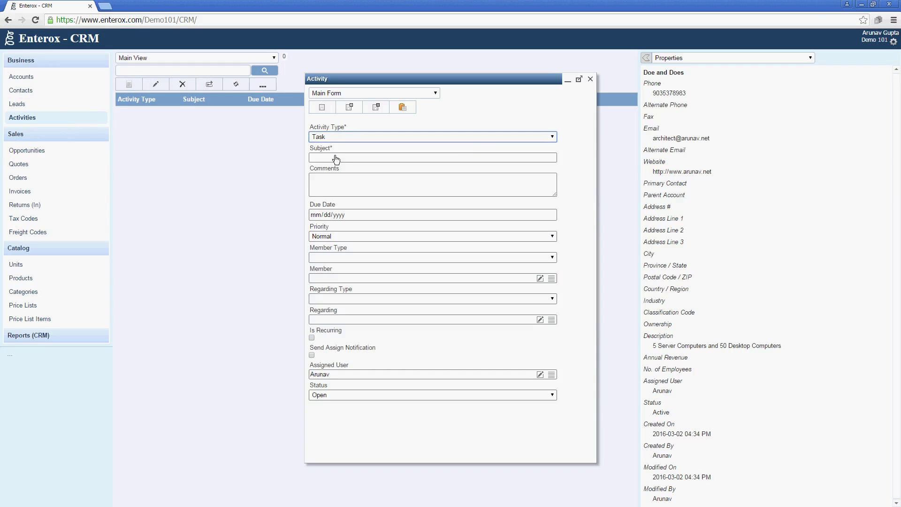
left_click(466, 138)
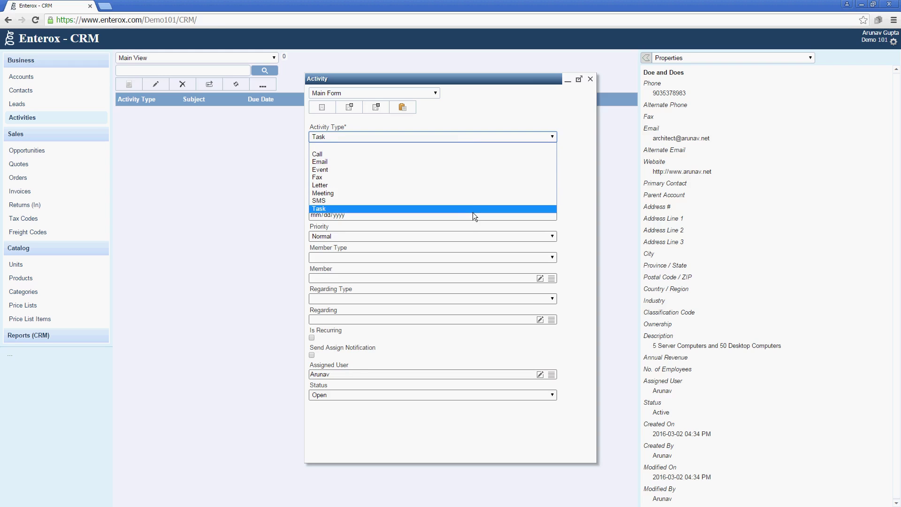
left_click(469, 209)
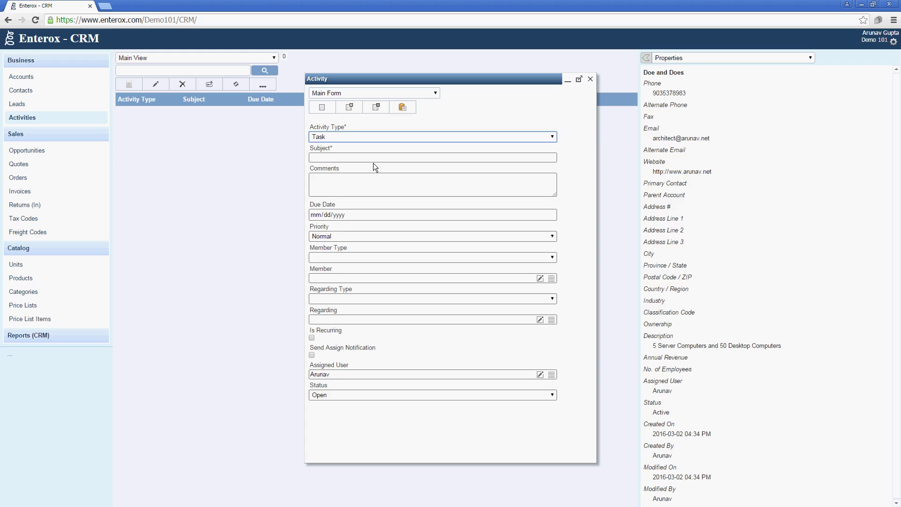
left_click(590, 79)
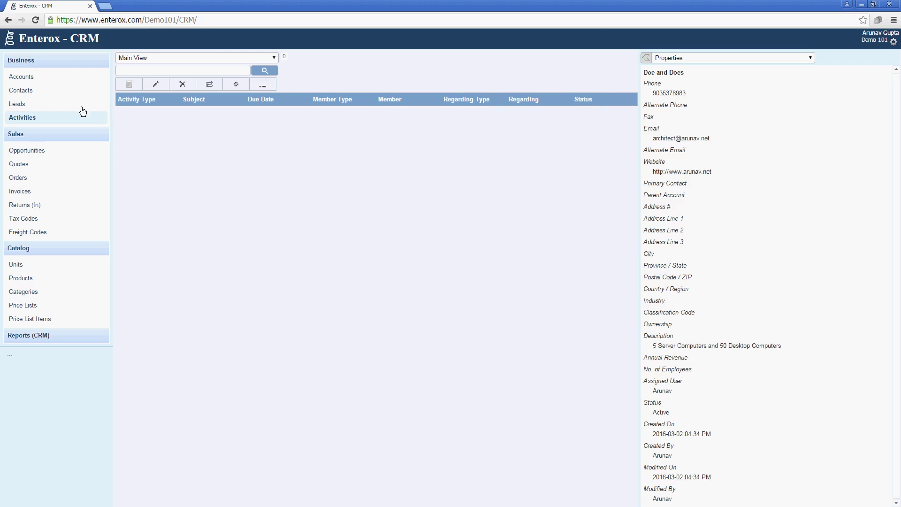
Step: Create the unit Nos with formal name Numbers, then start a new product
left_click(56, 105)
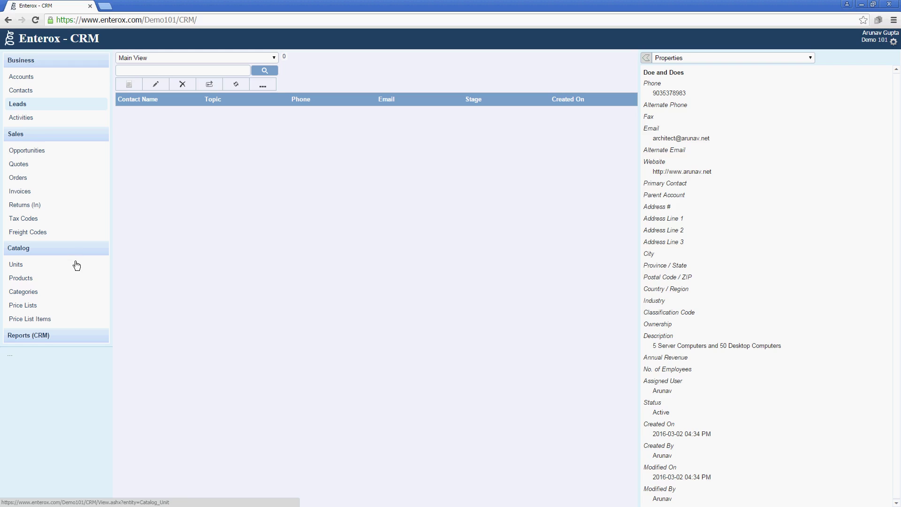
left_click(55, 264)
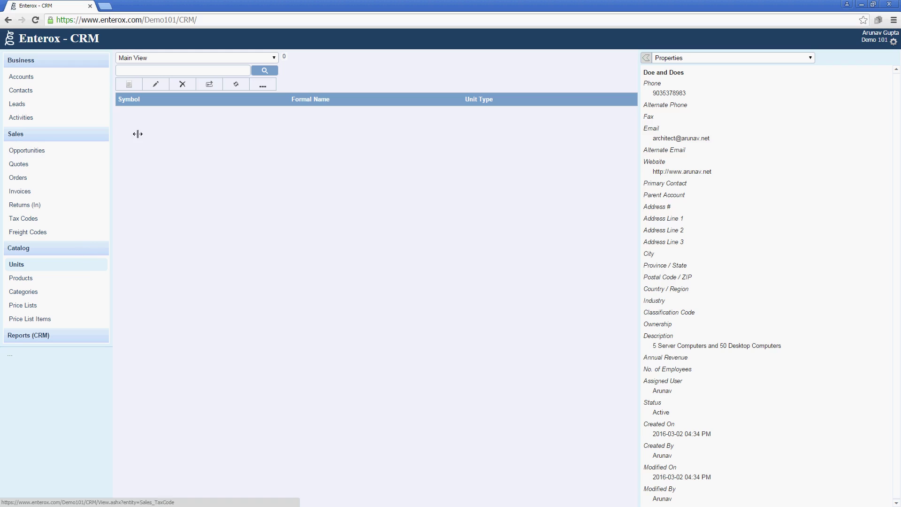
left_click(129, 85)
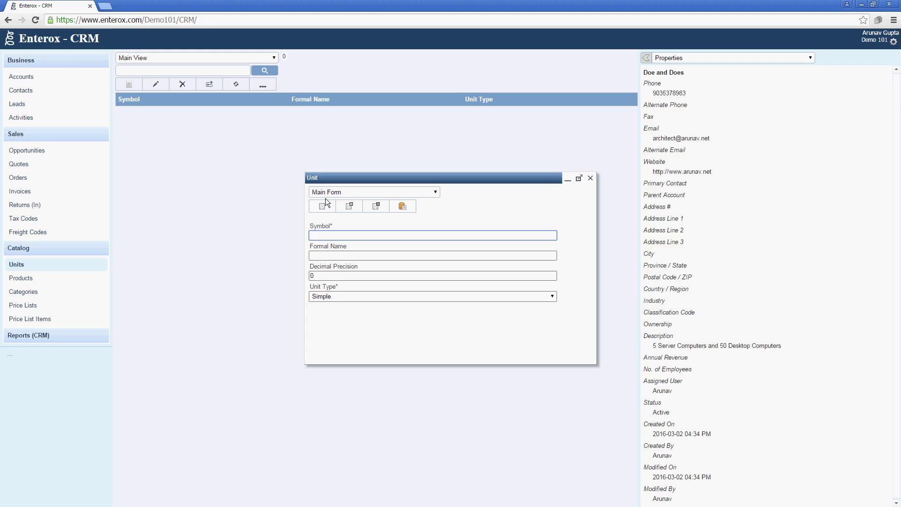
type("Nos")
key("Tab")
type("N")
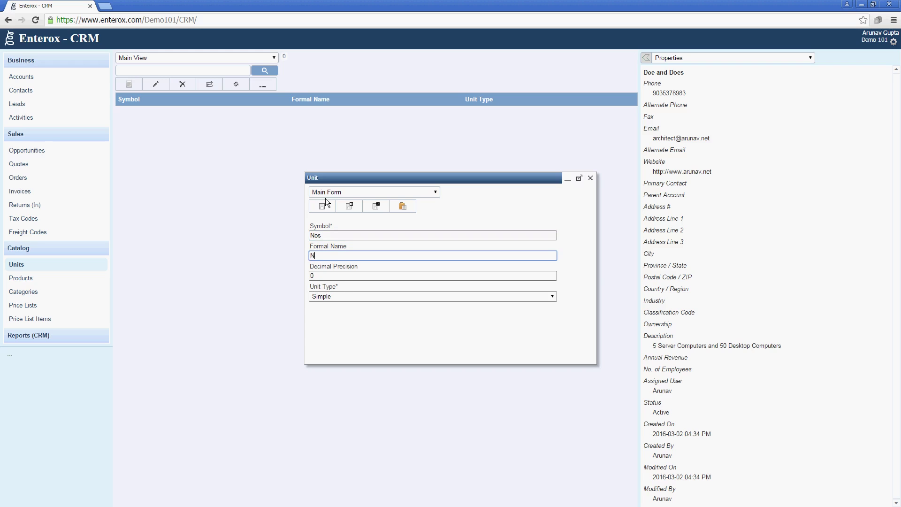
type("umbers")
left_click(370, 207)
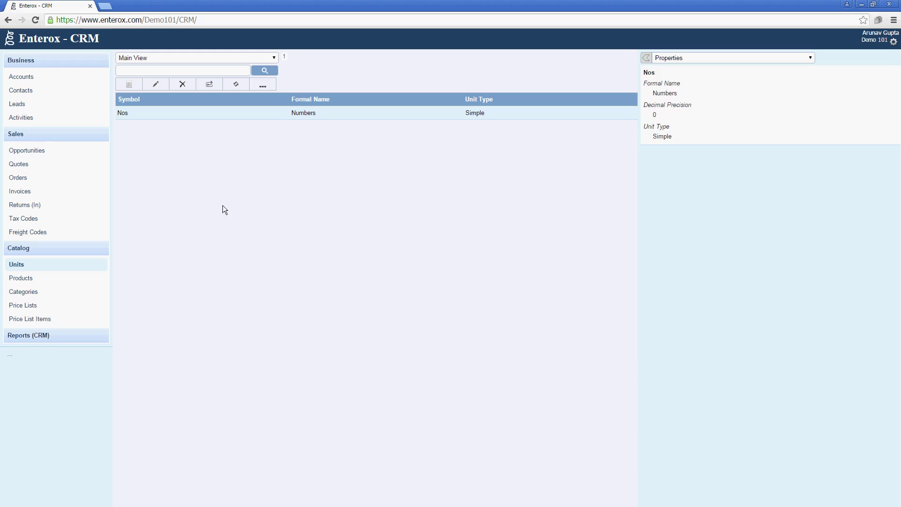
left_click(21, 280)
left_click(129, 84)
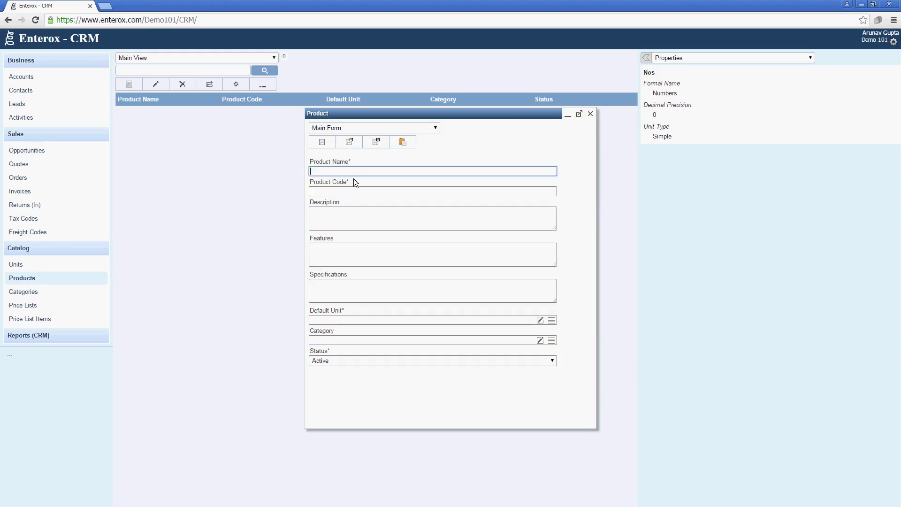
Step: Enter product name Enterox Server Xion E5 RM 2U and code EEE52U
type("Enterox Server Xion E5 2")
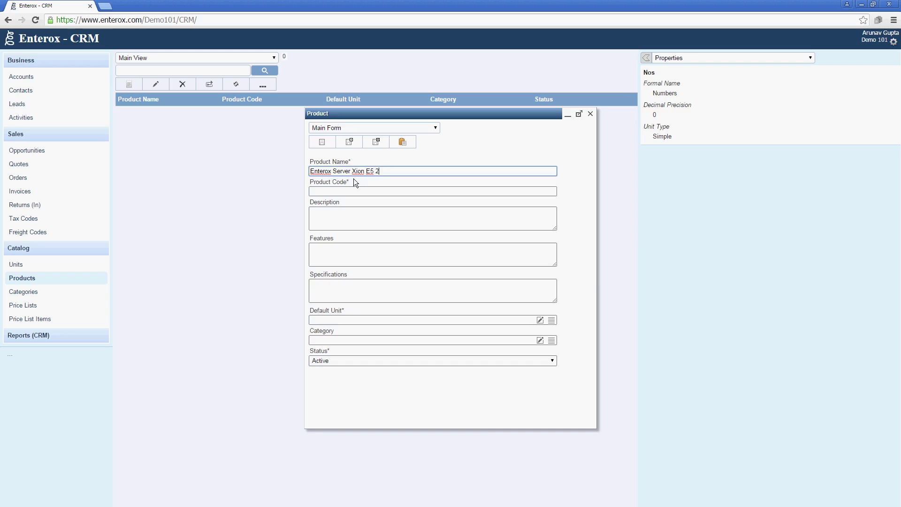
key("BackSpace")
type("RM 2U")
key("Tab")
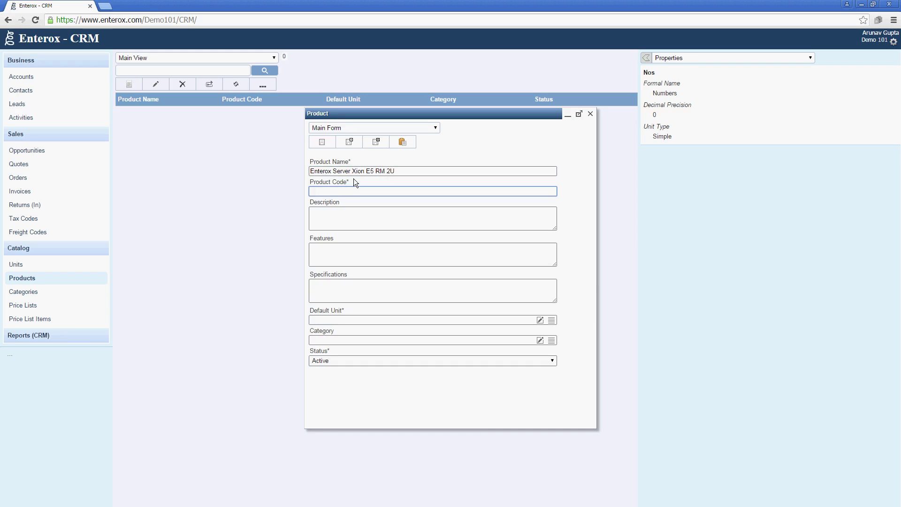
type("E")
type("EE52U")
key("Tab")
key("Tab")
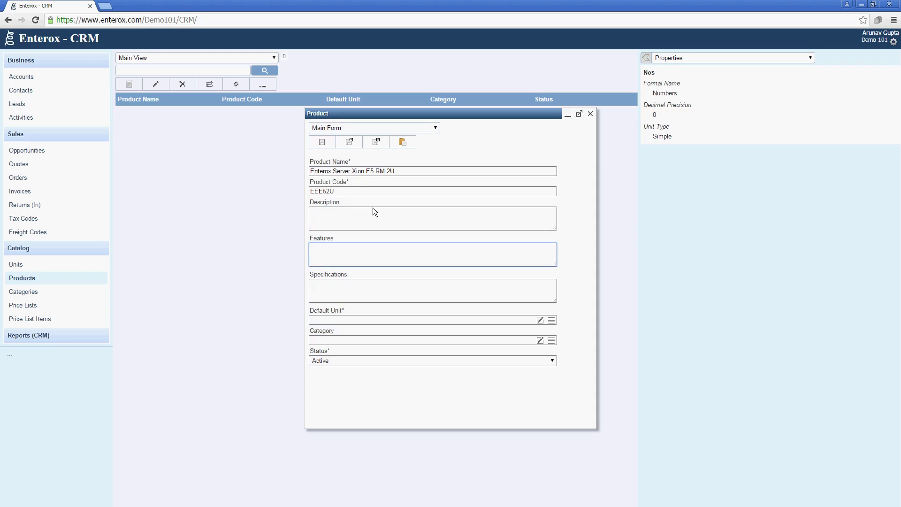
left_click(372, 211)
left_click(392, 252)
left_click(397, 285)
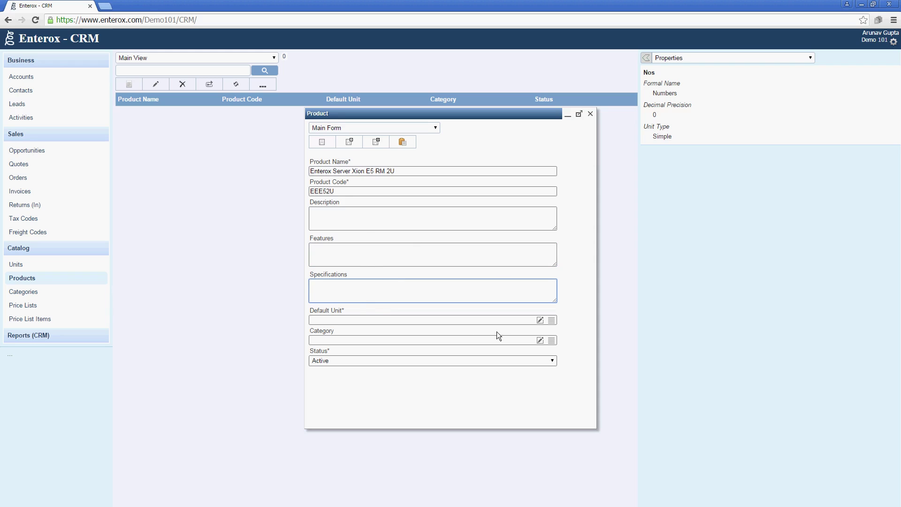
Step: Set Nos as the product's default unit
left_click(552, 321)
left_click(367, 268)
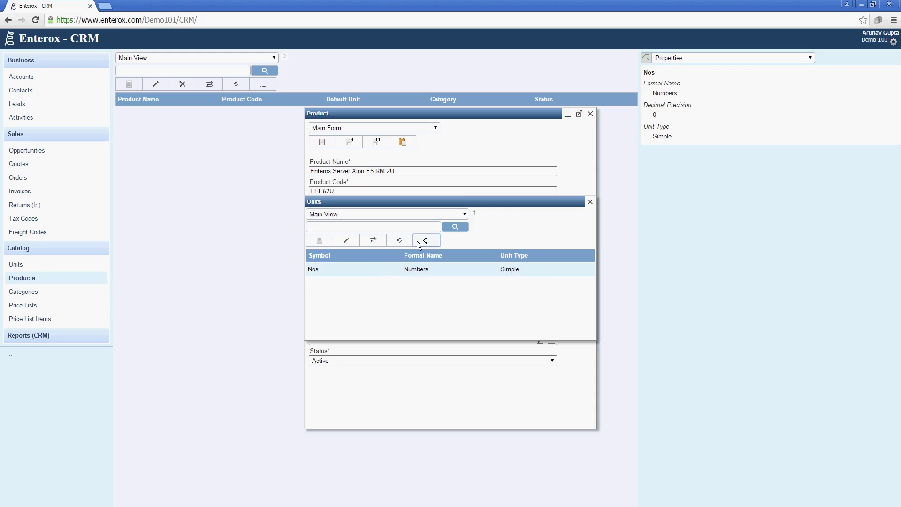
left_click(425, 240)
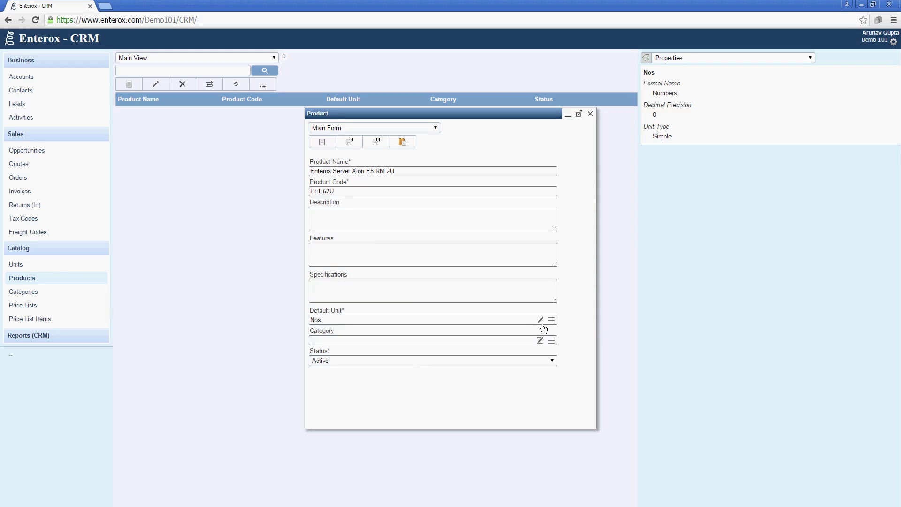
left_click(539, 320)
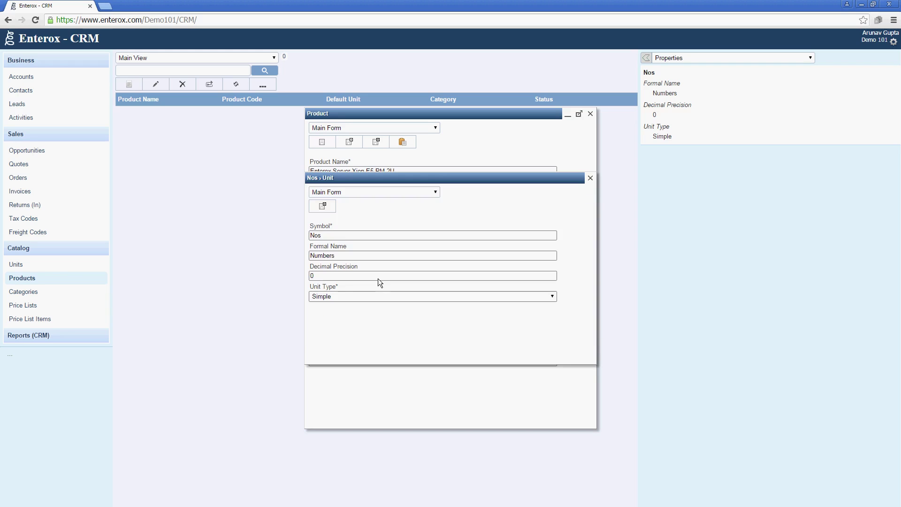
left_click(590, 179)
Step: Create the new category Server Computers for the product and save it
left_click(451, 340)
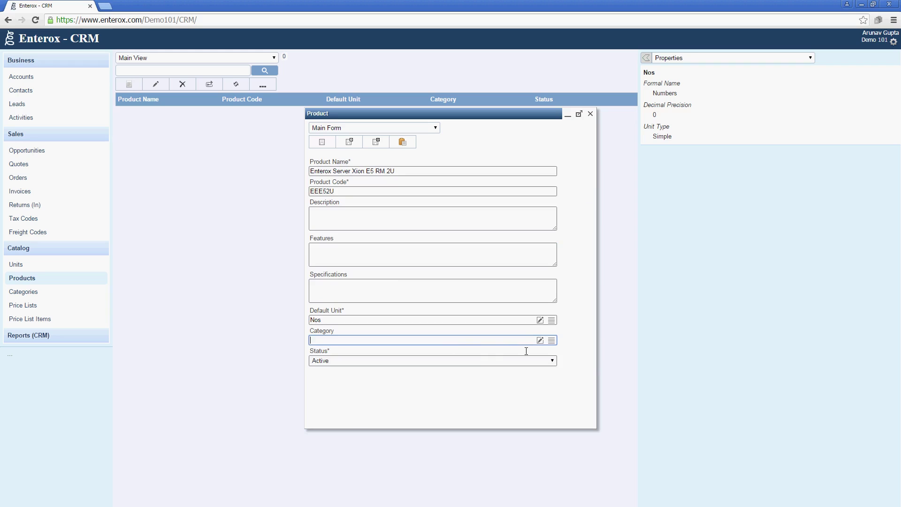
left_click(539, 340)
type("Server Computers")
left_click(334, 213)
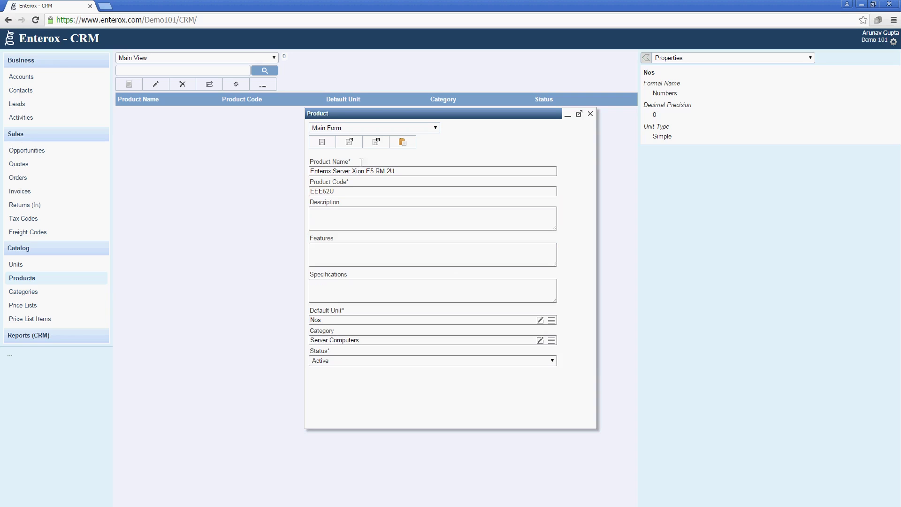
left_click(374, 145)
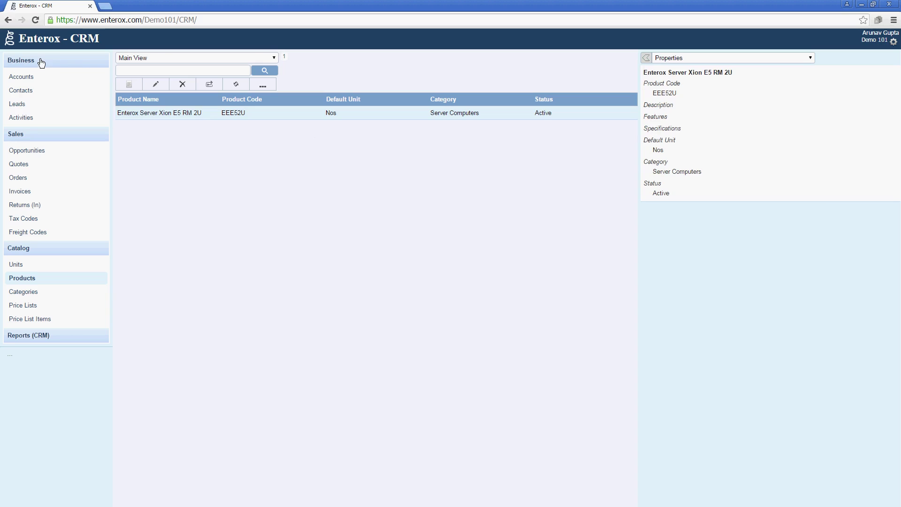
Step: Start a new product named Enterox Workstation i5 with product code EEWI5
left_click(128, 84)
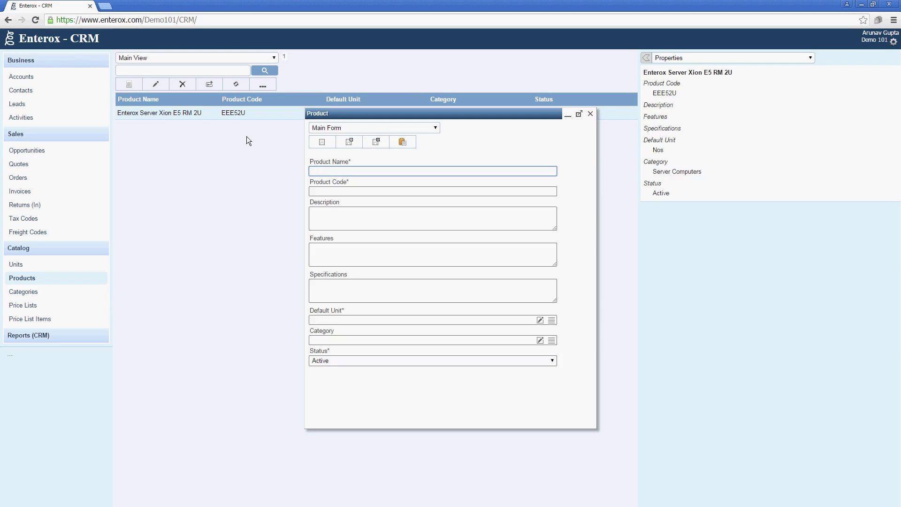
type("ENTER")
key("BackSpace")
key("BackSpace")
key("BackSpace")
key("BackSpace")
type("nterox Workstation i5")
key("Tab")
type("E")
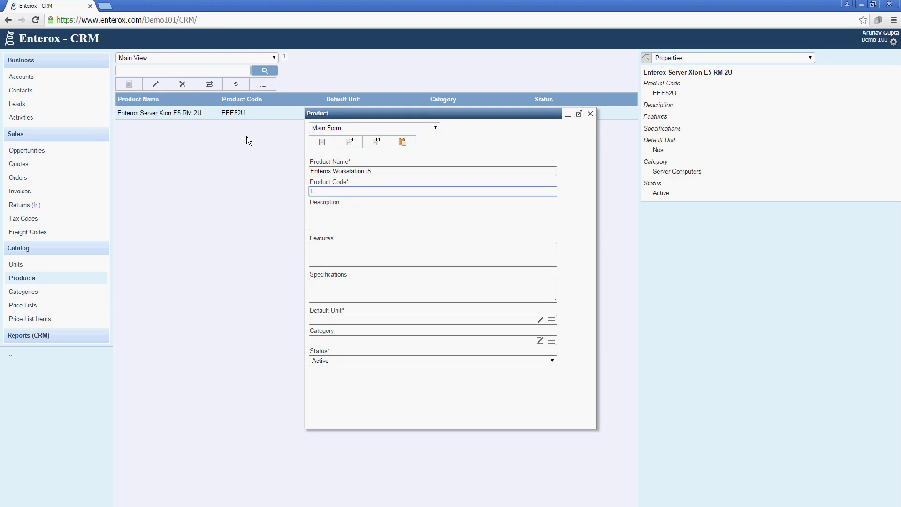
type("EWI5")
key("Tab")
key("Tab")
key("Tab")
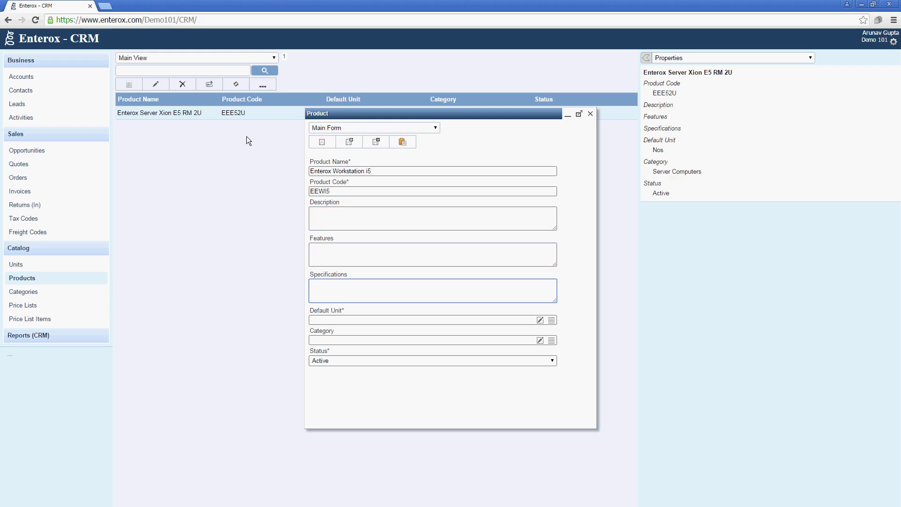
Step: Set its unit to Nos, create the new Desktop Computers category, and save the product
left_click(551, 322)
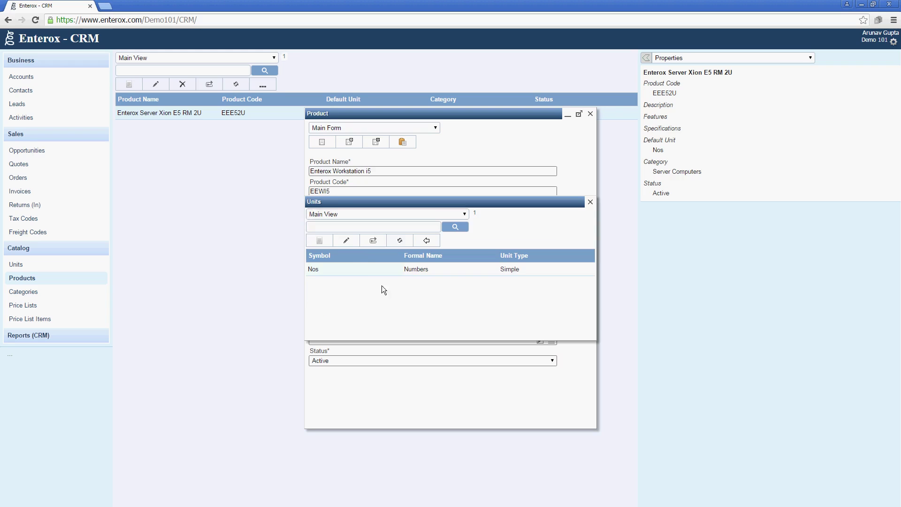
left_click(359, 268)
left_click(426, 241)
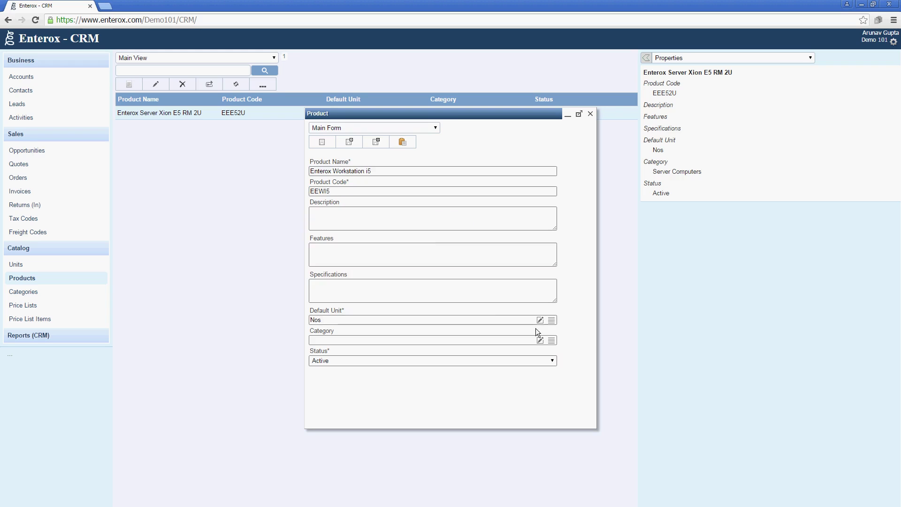
left_click(540, 341)
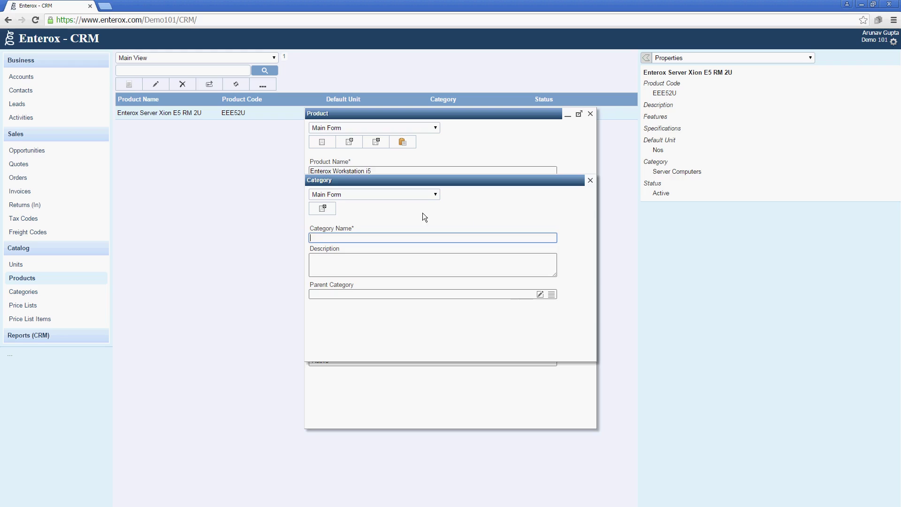
type("Desktop Computers")
left_click(327, 213)
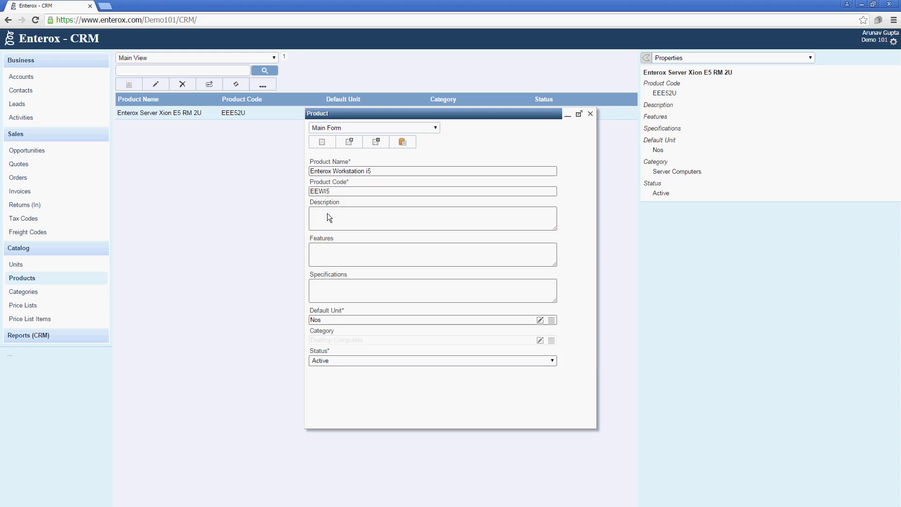
left_click(374, 142)
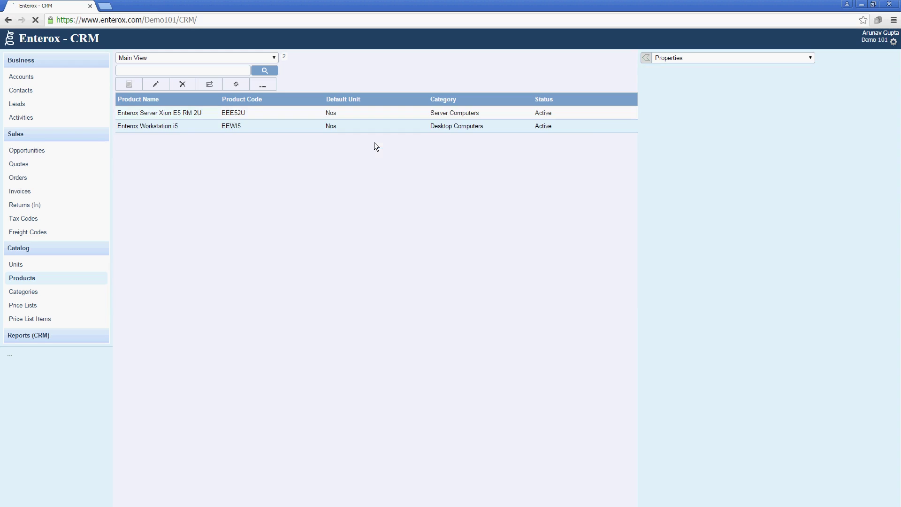
Step: Create and save a price list named Standard Price
left_click(40, 296)
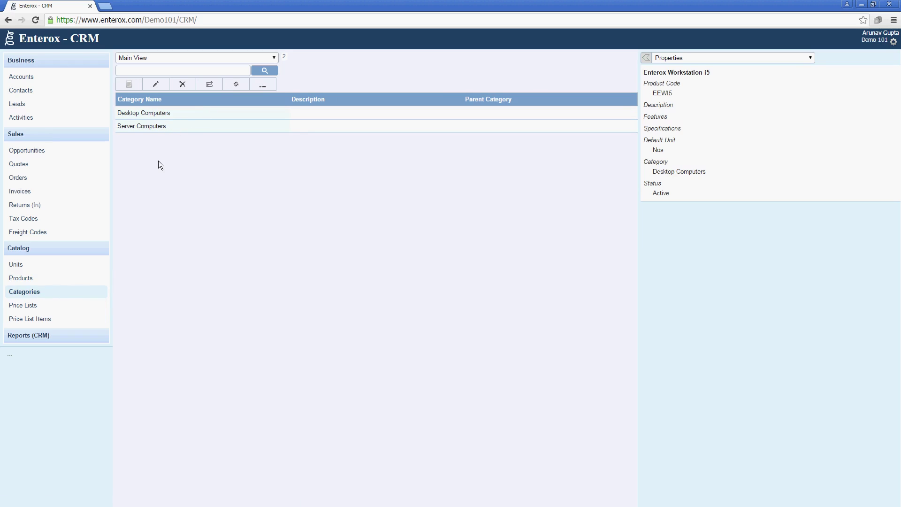
left_click(75, 307)
left_click(130, 82)
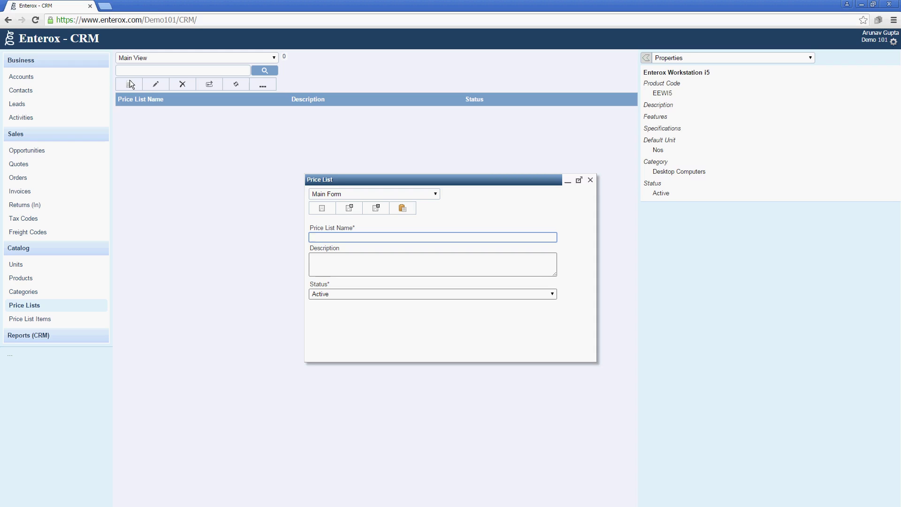
key("BackSpace")
type("sT")
key("BackSpace")
key("BackSpace")
type("Standard Pri")
left_click(371, 204)
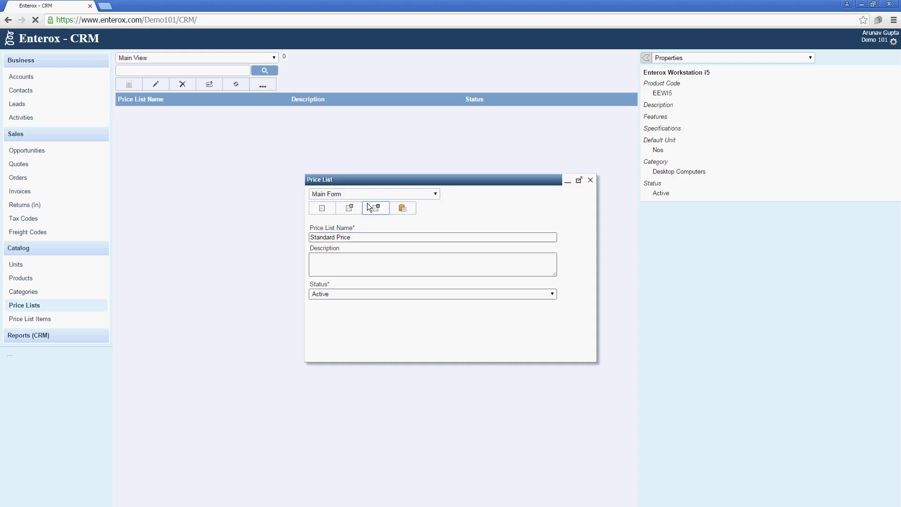
Step: Create and save a second price list named Bulk Order Price
left_click(129, 83)
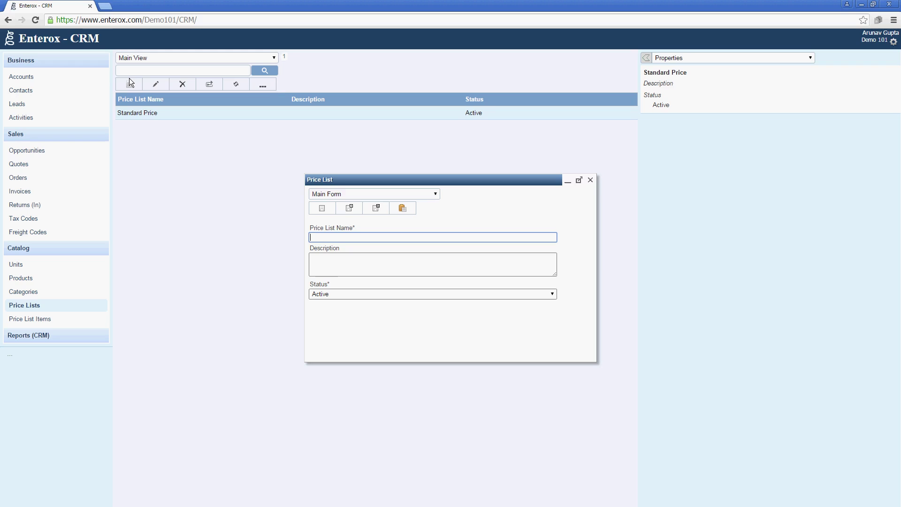
type("Bulk Order Price")
left_click(401, 208)
left_click(263, 131)
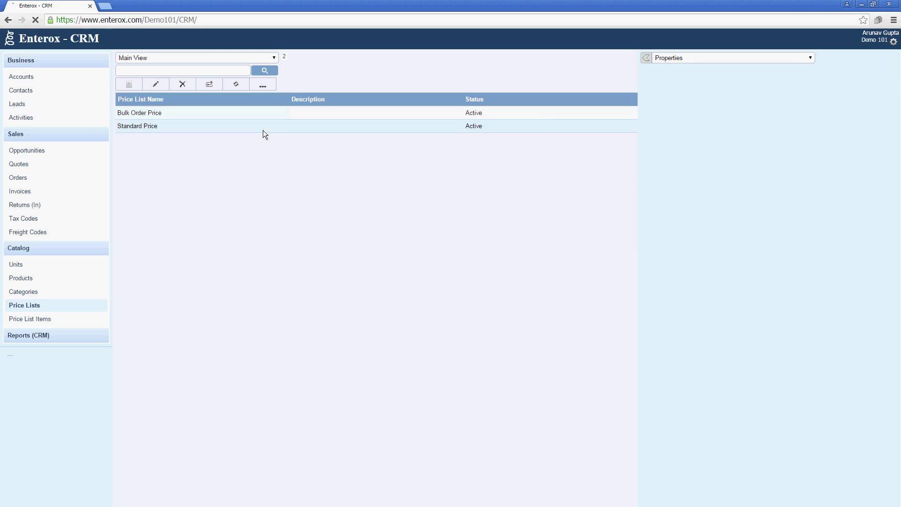
Step: Add Enterox Server Xion E5 RM 2U to the Standard Price list at 3000 per unit
left_click(714, 58)
left_click(731, 85)
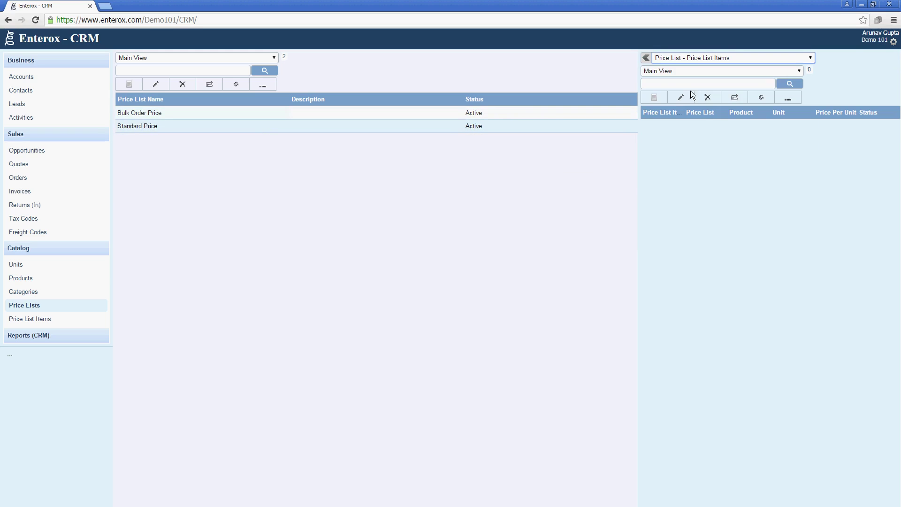
left_click(654, 96)
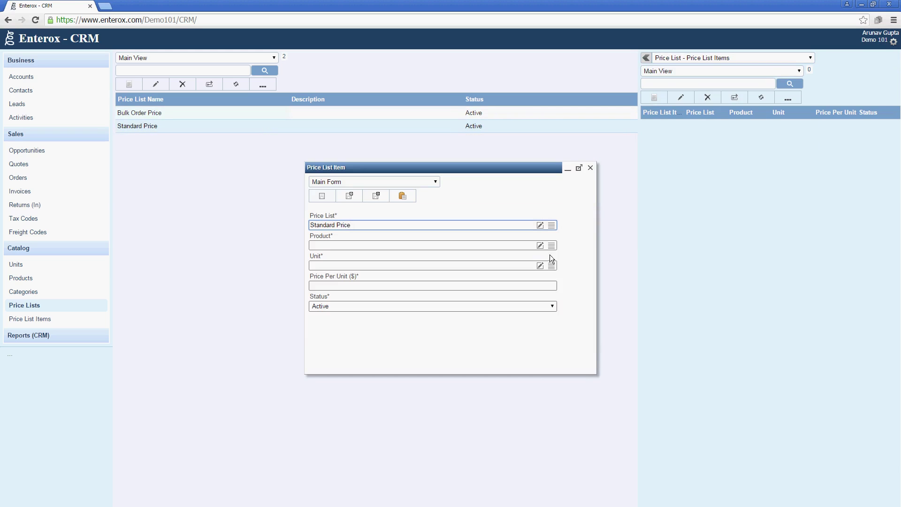
left_click(551, 245)
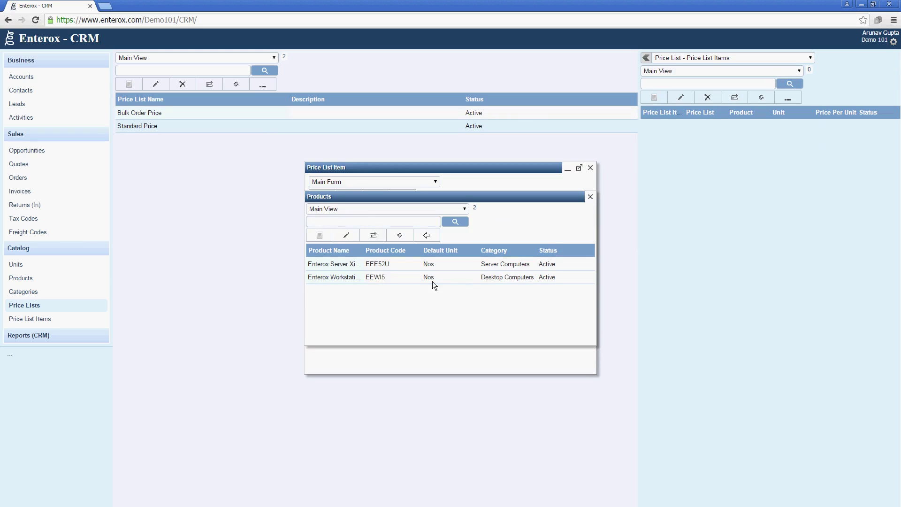
left_click(419, 265)
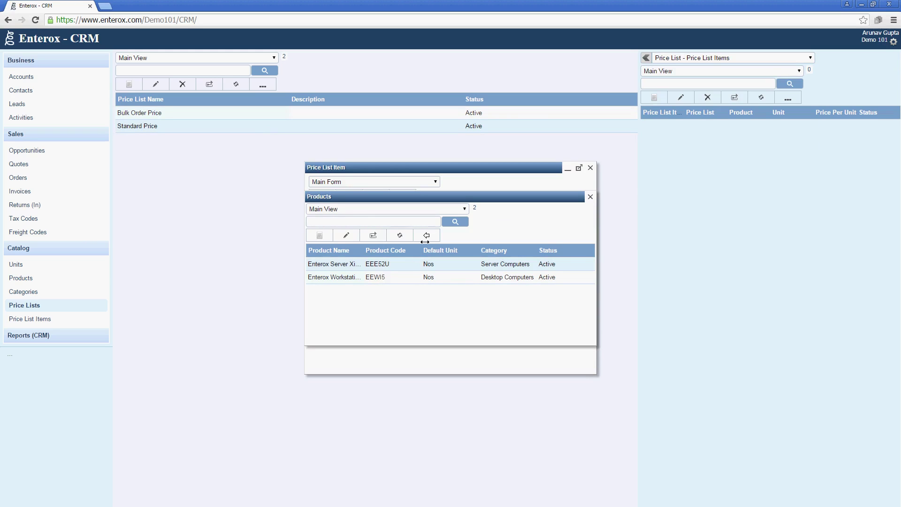
left_click(425, 235)
left_click(419, 285)
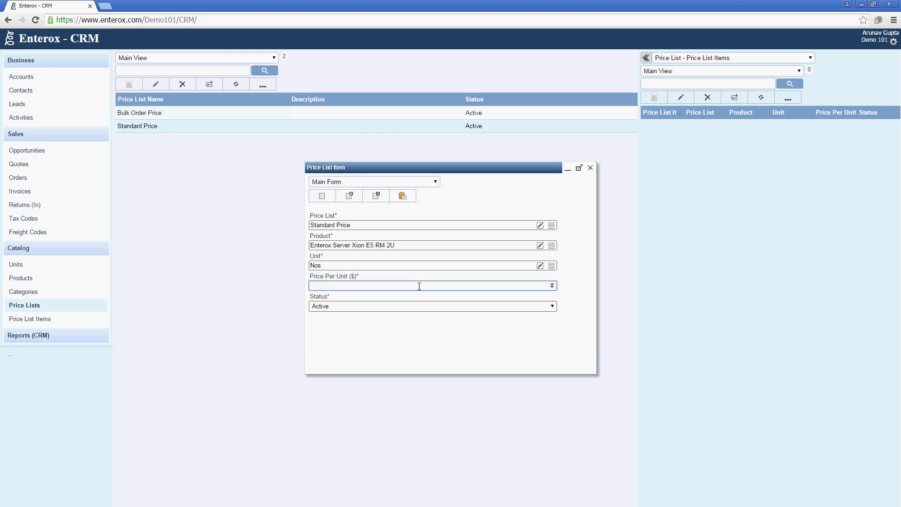
type("3000")
left_click(380, 196)
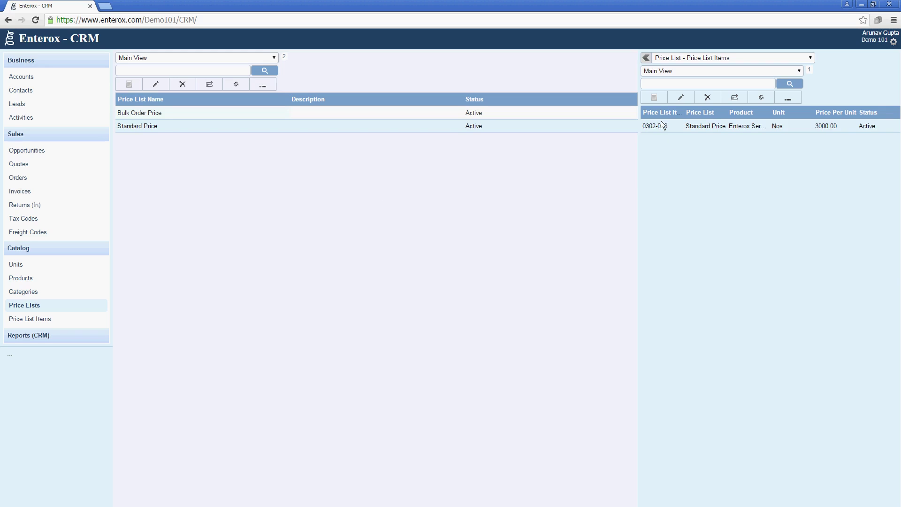
Step: Add Enterox Workstation i5 to the Standard Price list at 600 per unit
left_click(654, 98)
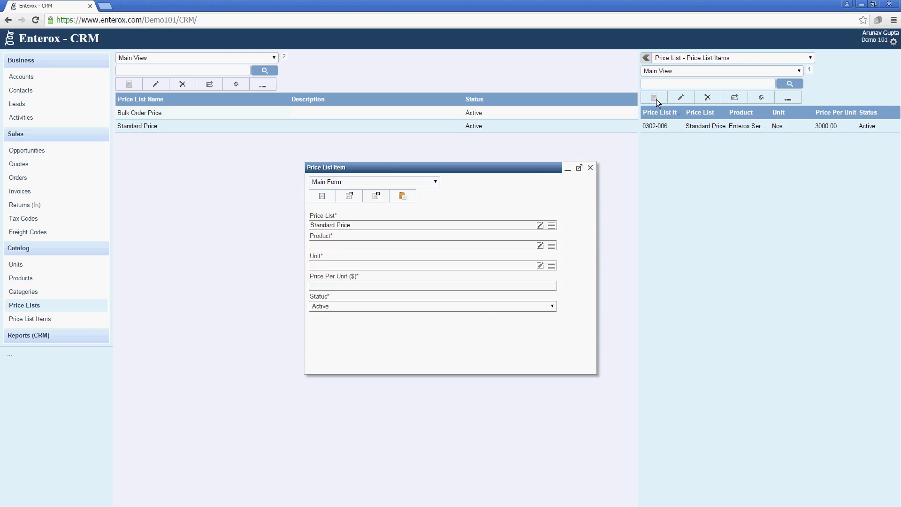
left_click(551, 245)
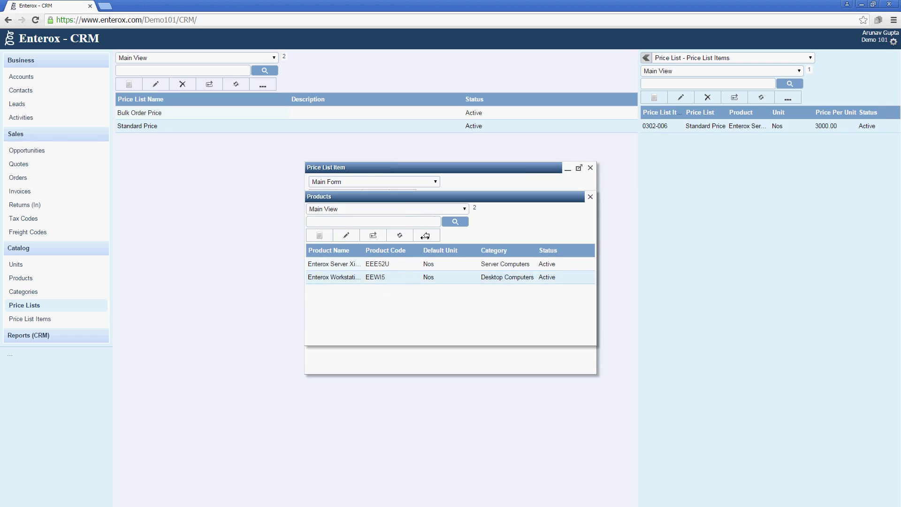
left_click(426, 236)
left_click(424, 284)
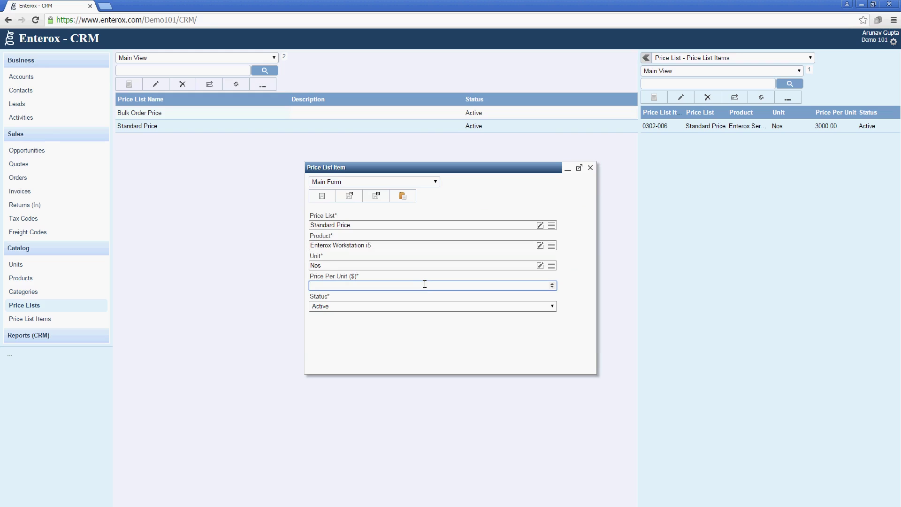
type("600")
key("shift+Right")
left_click(373, 197)
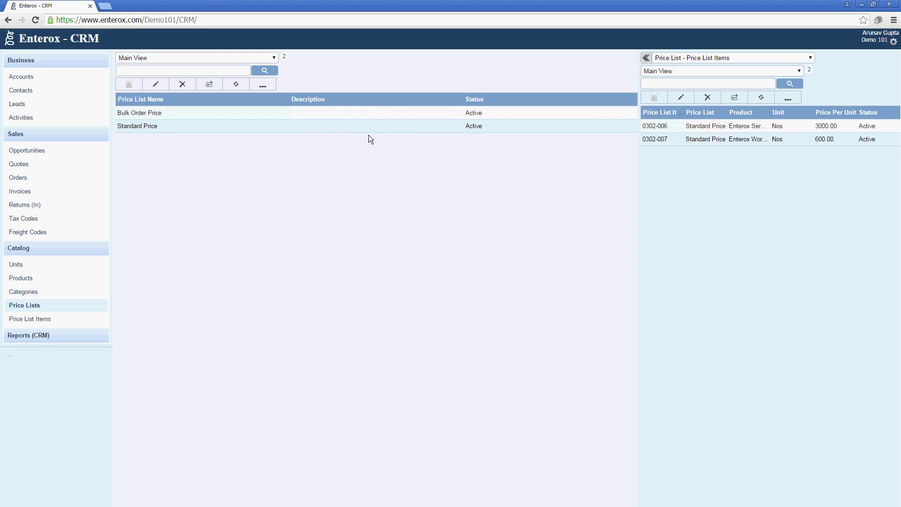
Step: In Bulk Order Price, start an item for Enterox Workstation i5 and enter its price per unit
left_click(373, 112)
left_click(657, 99)
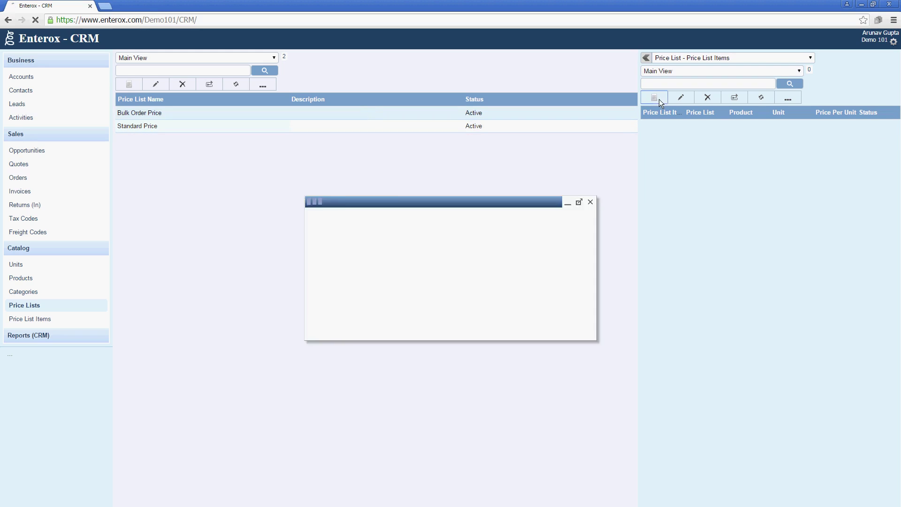
left_click(551, 246)
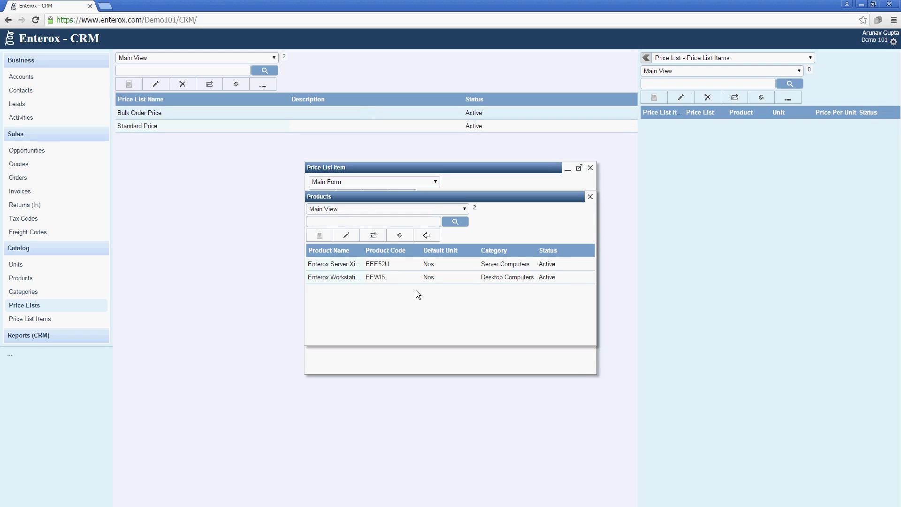
left_click(395, 277)
left_click(430, 235)
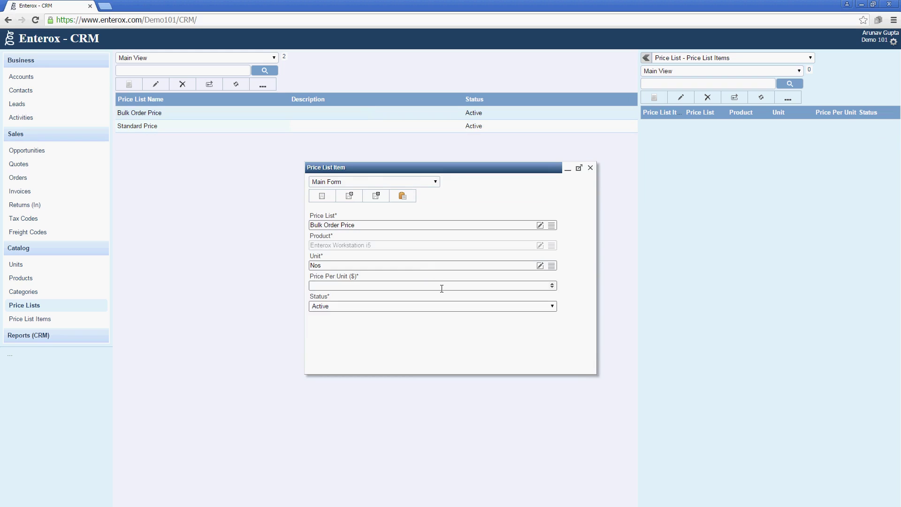
left_click(443, 289)
type("5000")
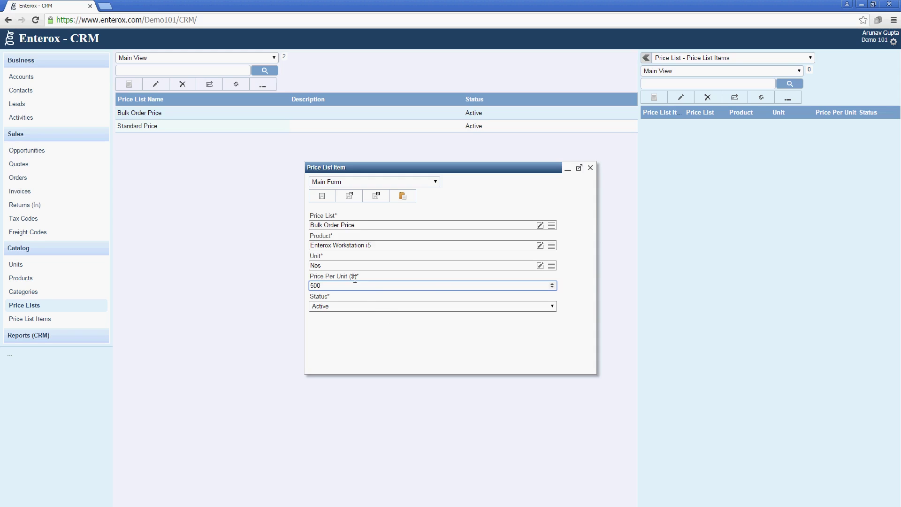
Step: Check the domain's currency setting, then save the workstation's 500 bulk price item
left_click(893, 41)
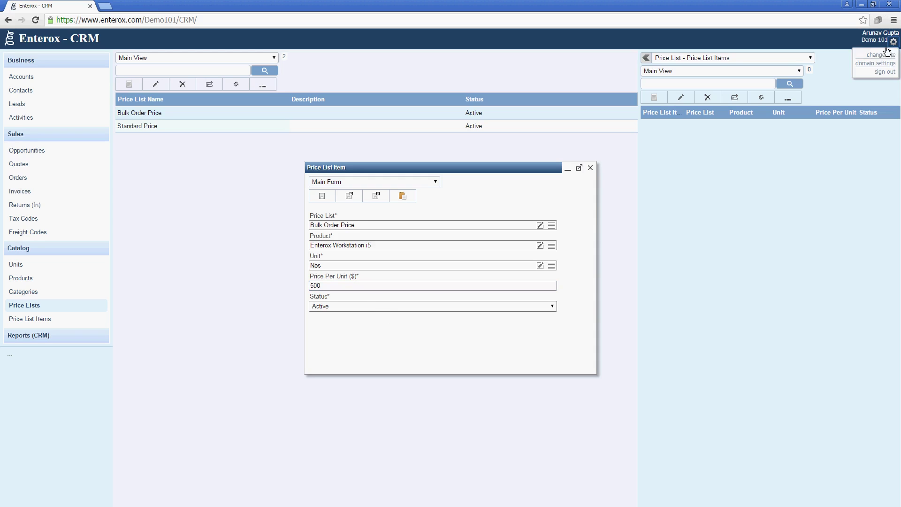
left_click(878, 63)
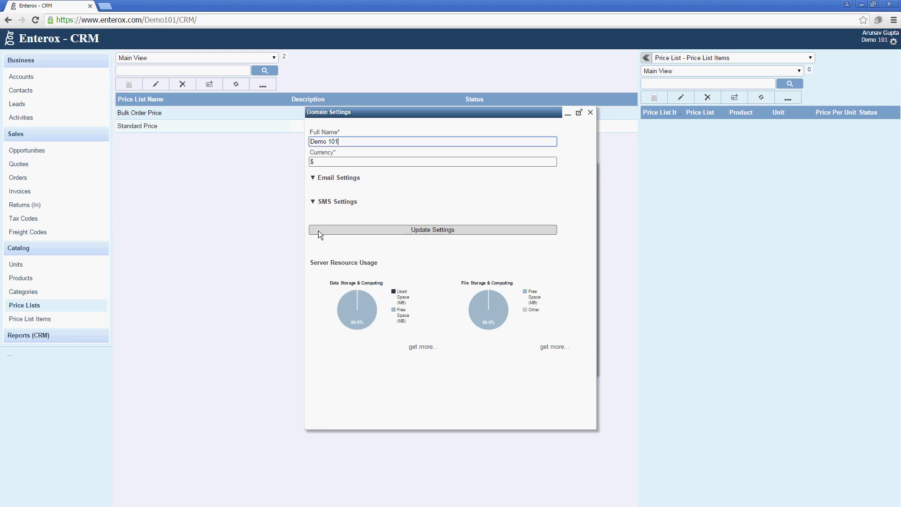
left_click(323, 163)
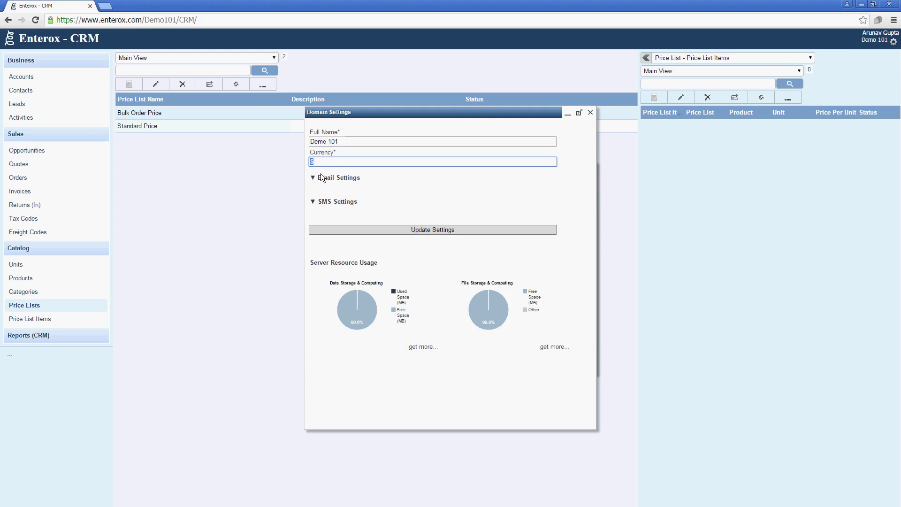
left_click(330, 168)
left_click(590, 113)
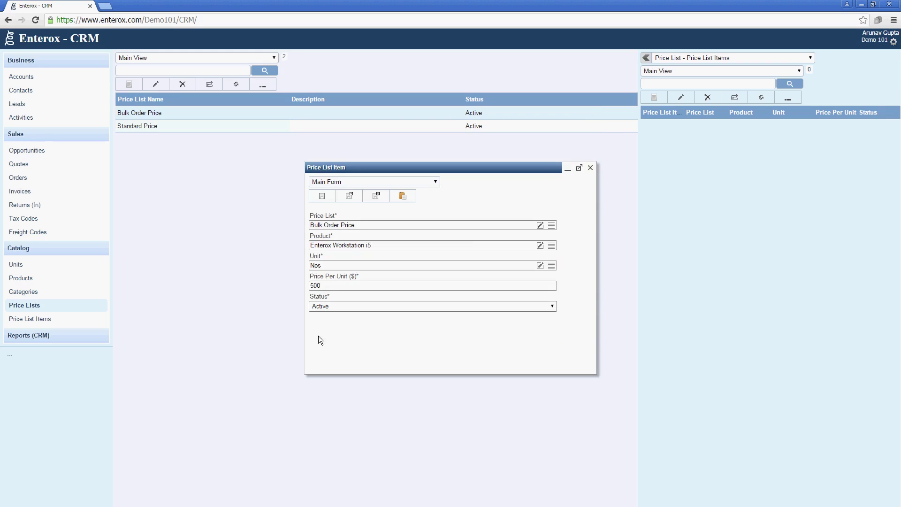
left_click(367, 200)
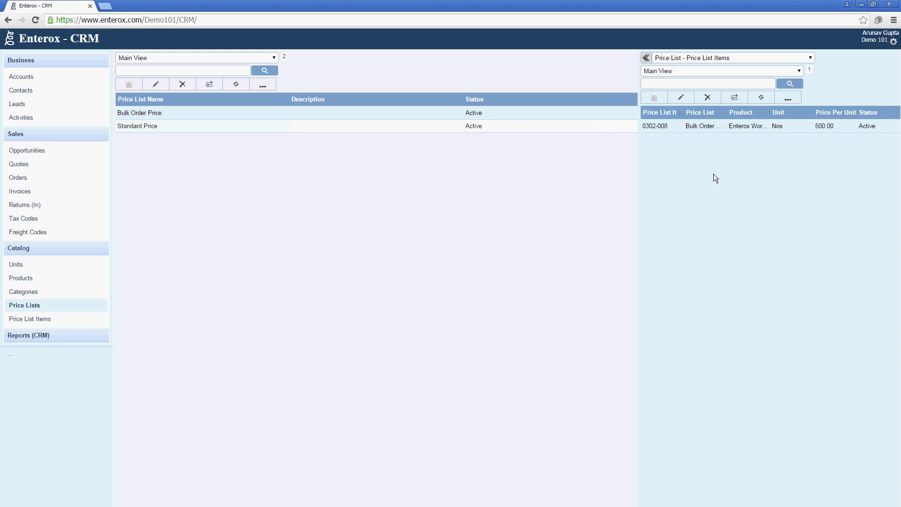
Step: Add Enterox Server Xion E5 RM 2U to the Bulk Order Price list at 2500 per unit
left_click(654, 98)
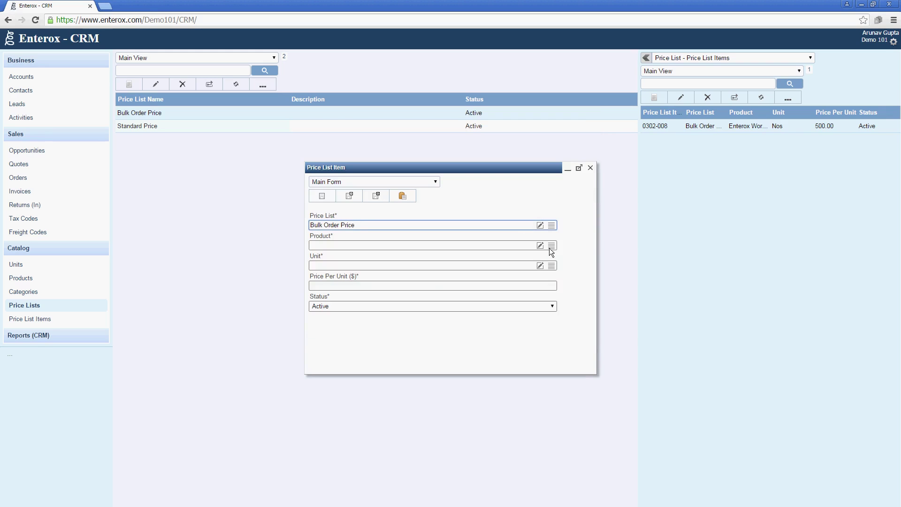
left_click(550, 247)
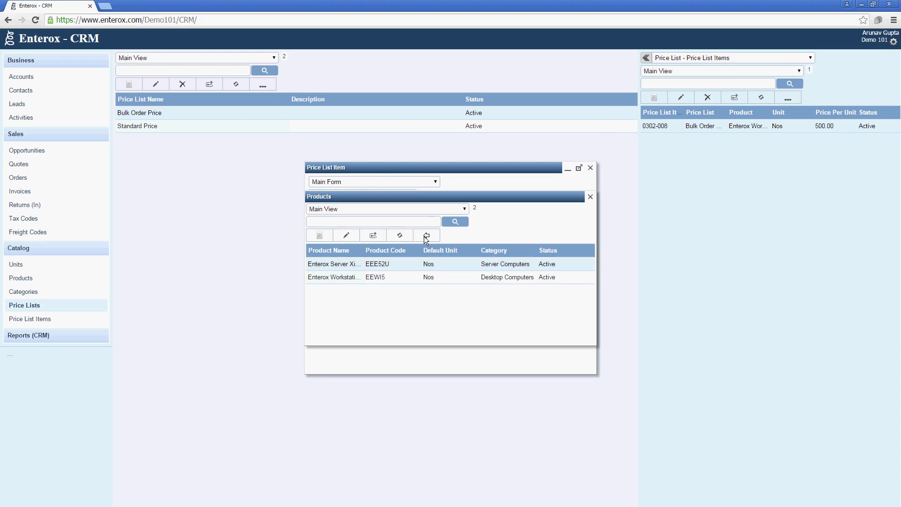
left_click(425, 236)
left_click(526, 289)
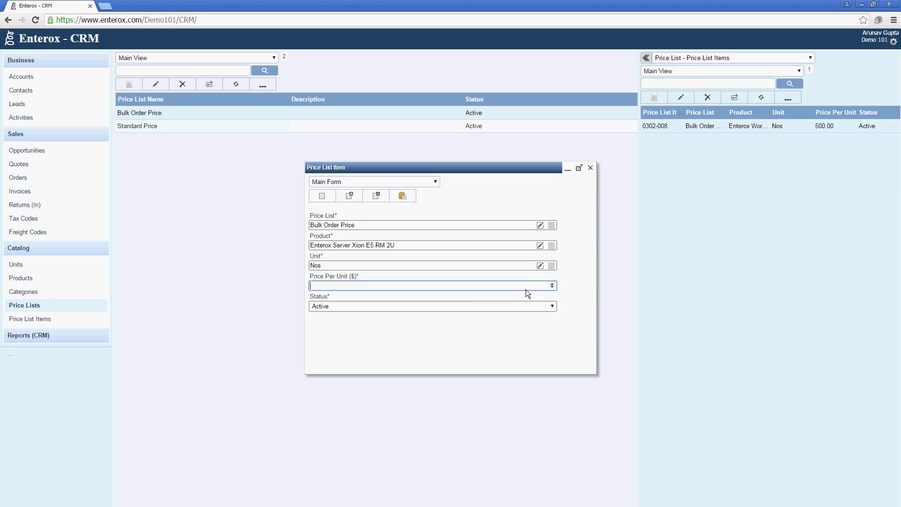
type("2500")
left_click(375, 196)
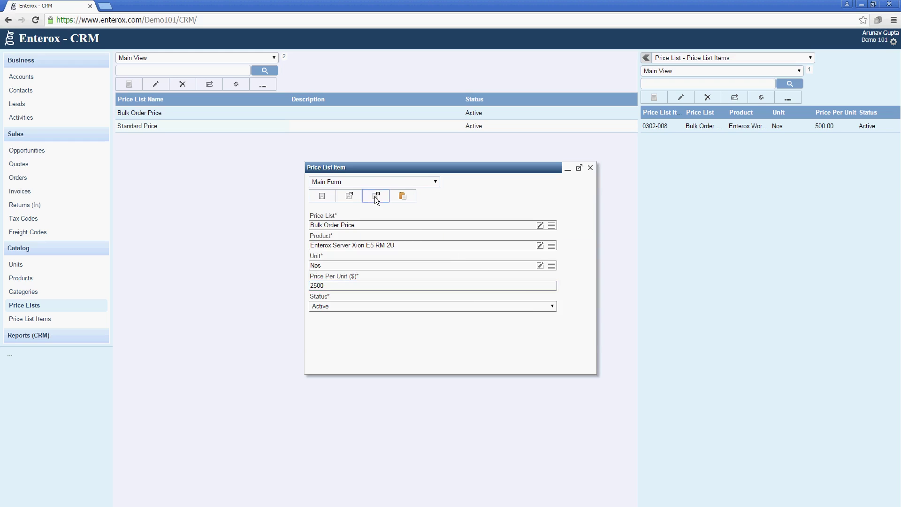
Step: Review the Standard and Bulk Order price list items, then show all price list items
left_click(428, 125)
left_click(435, 114)
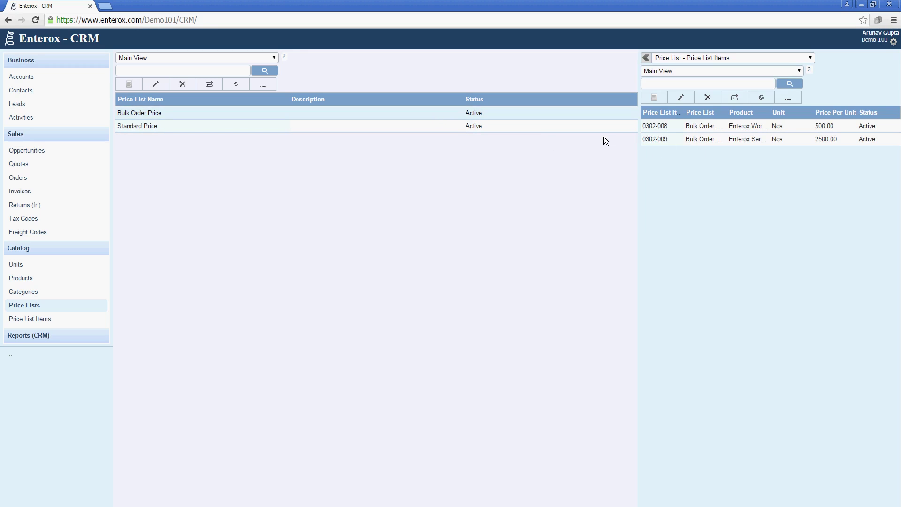
left_click(52, 318)
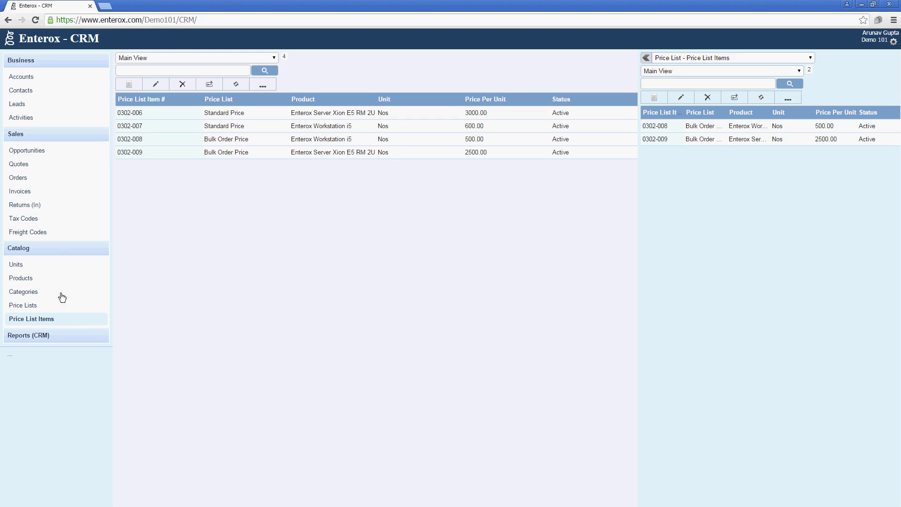
Step: Open the Leads list under Business
left_click(60, 107)
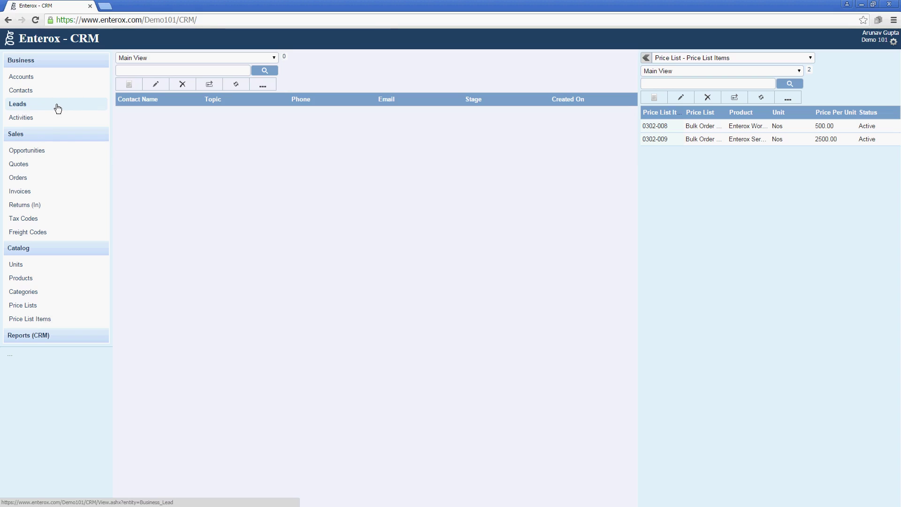
Step: Start a new lead titled 'Need Servers and Computers for his company' with the contact's name and CEO title
left_click(130, 83)
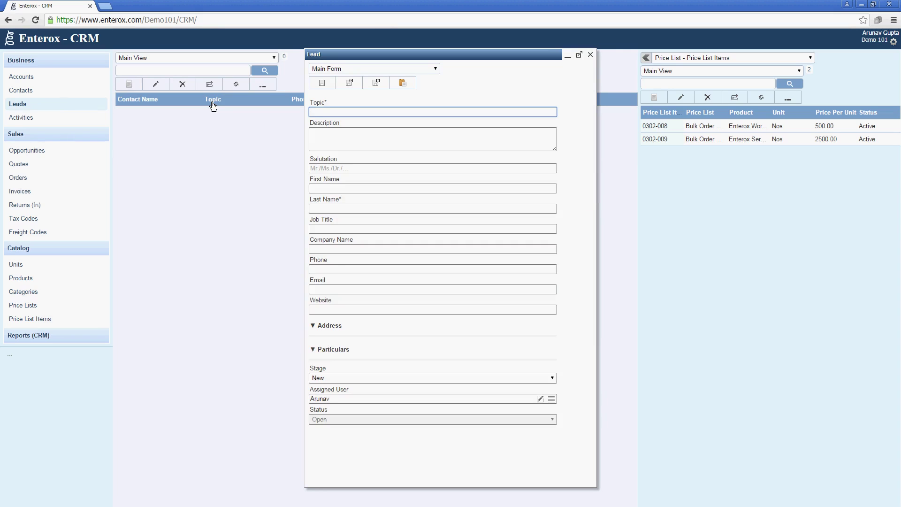
type("Need Servers and Computers for his company")
key("Tab")
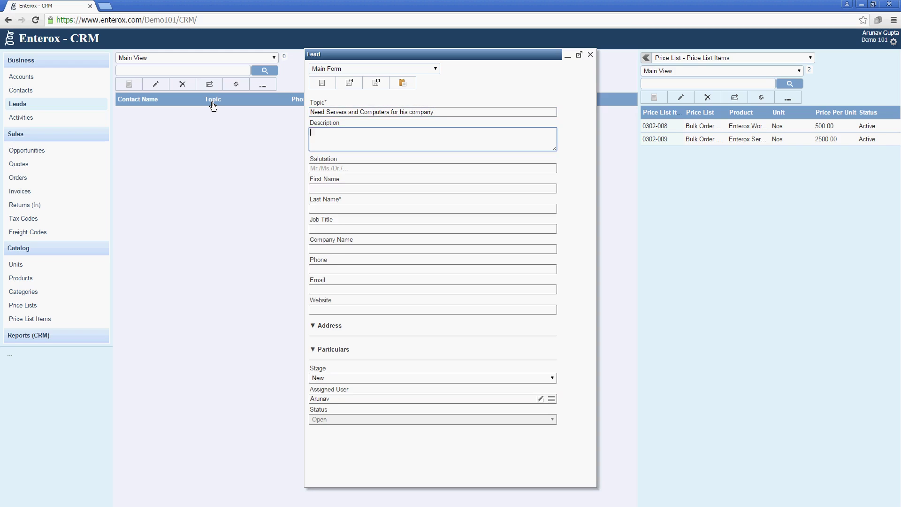
left_click(322, 187)
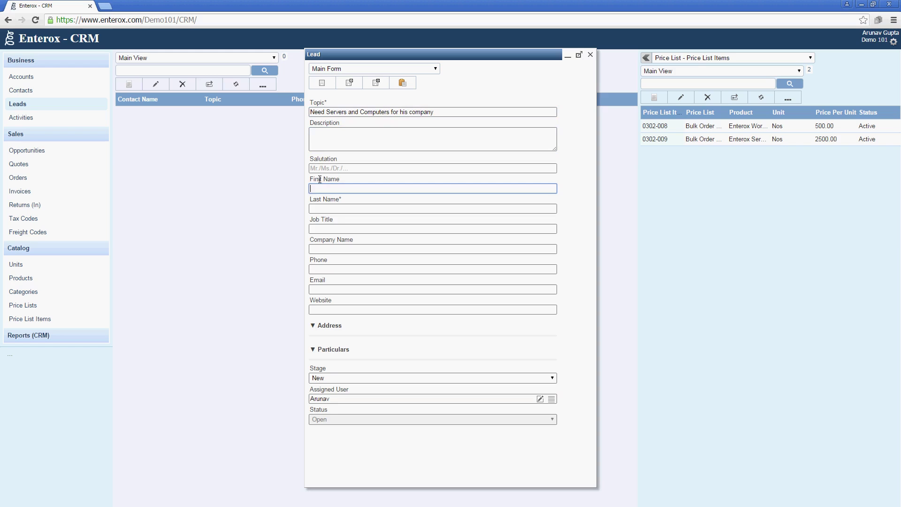
type("Jon")
key("Tab")
type("Done")
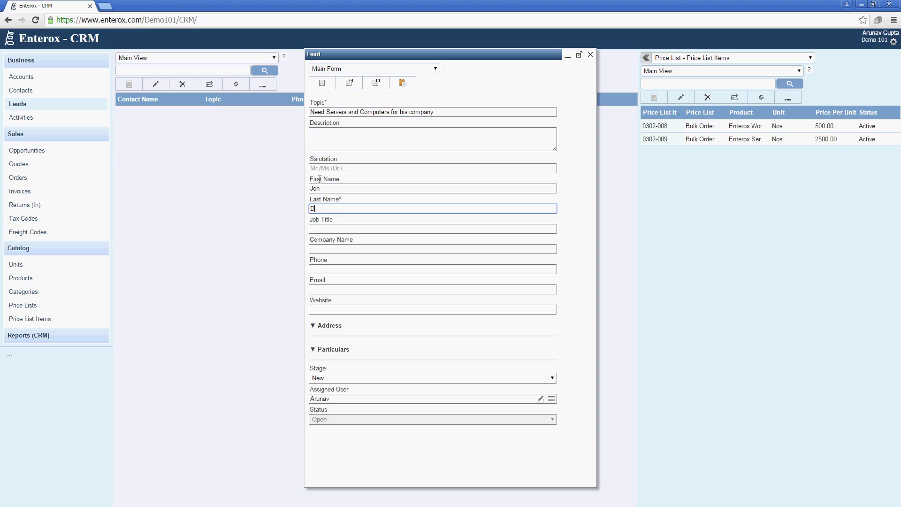
key("Tab")
key("shift+Tab")
type("Doe")
key("Tab")
type("CEO")
Step: Fill in the lead's company name, phone number, e-mail address and website
key("Tab")
type("Jo")
key("BackSpace")
key("BackSpace")
type("Doe and Doe")
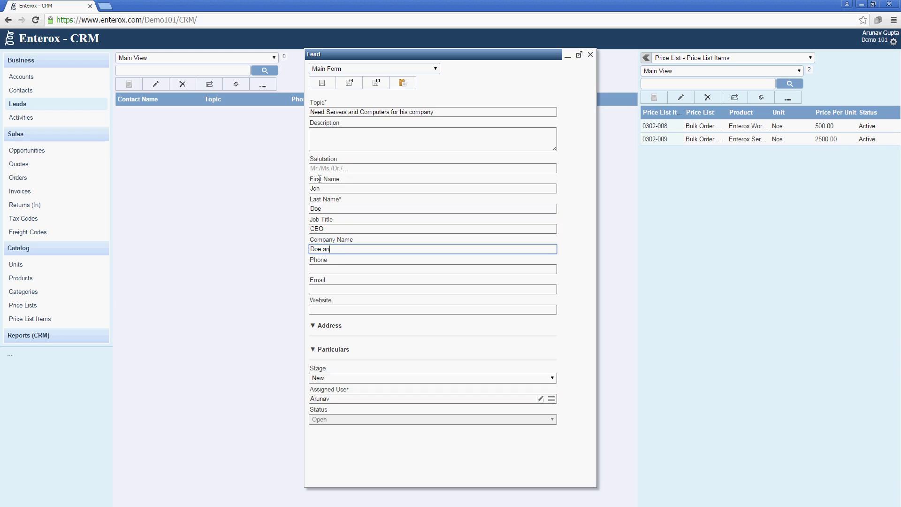
key("BackSpace")
key("BackSpace")
type("oes")
key("Tab")
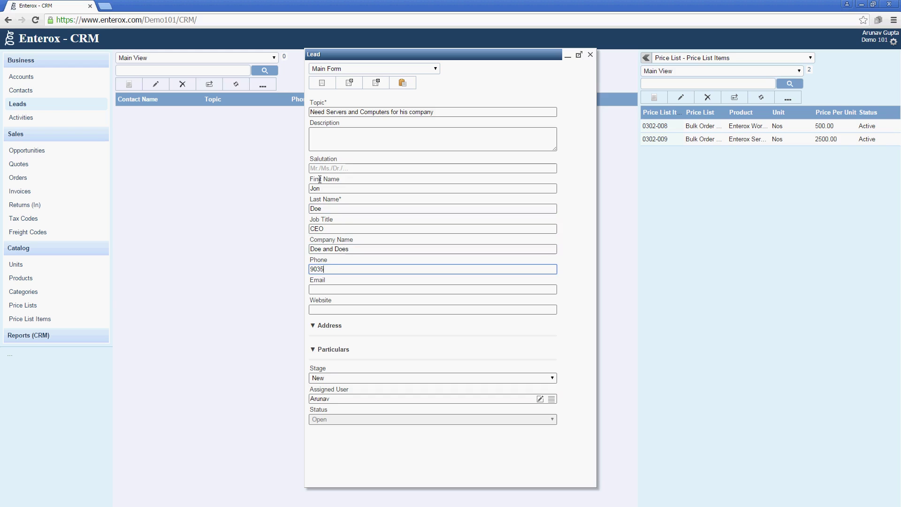
key("Tab")
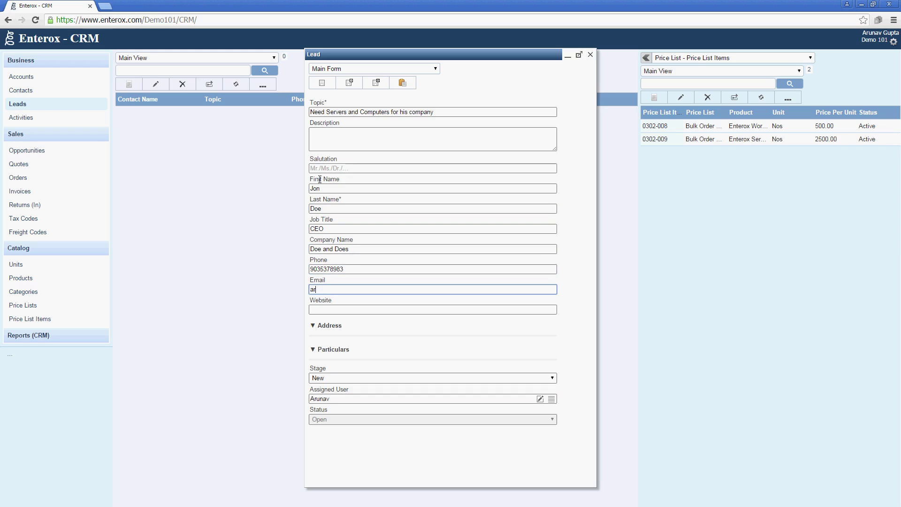
key("Tab")
type("www")
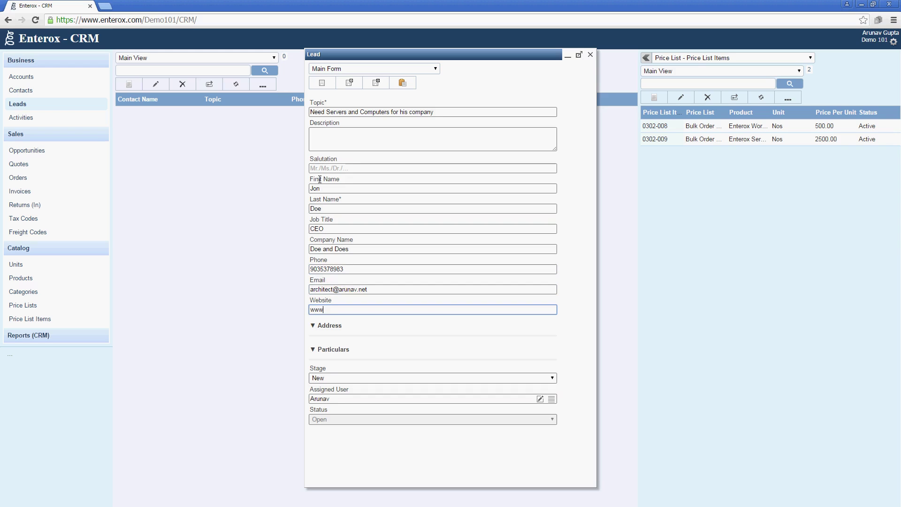
type(".arunav.net")
key("Tab")
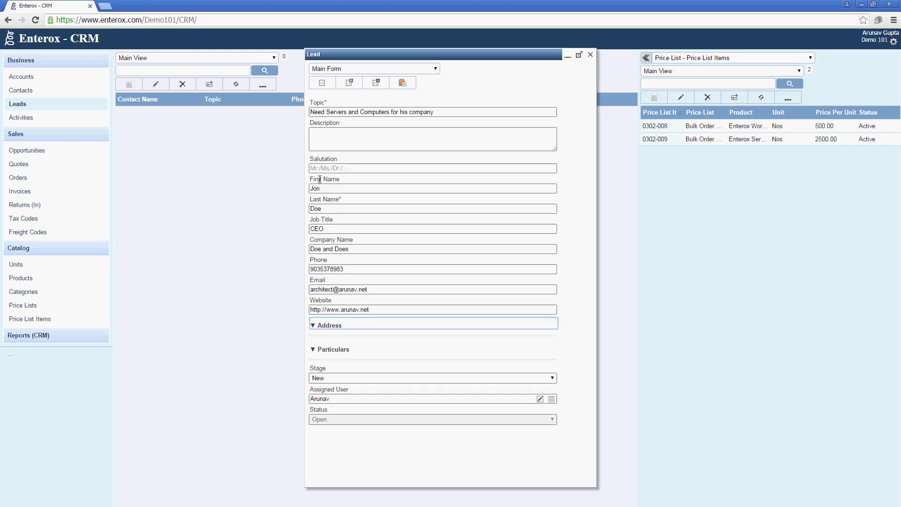
Step: Set the lead source to Web and the estimated budget to 15000
left_click(396, 348)
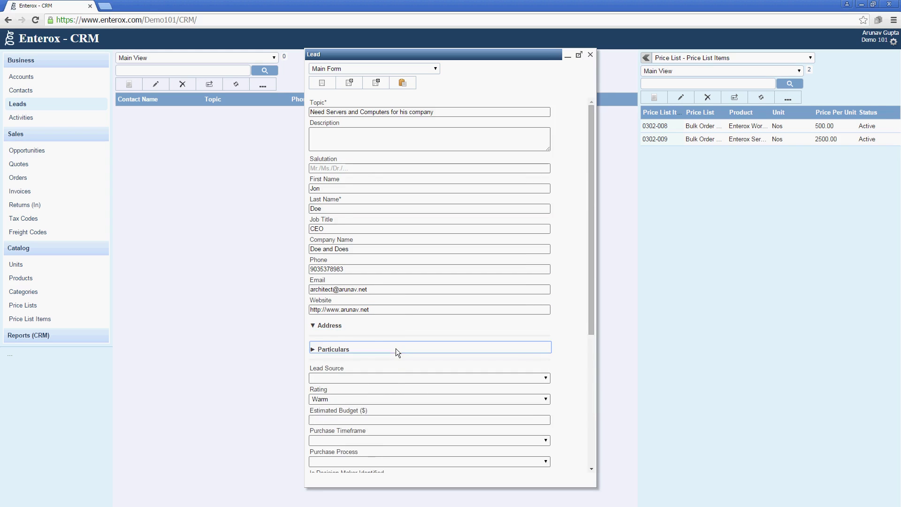
left_click(446, 247)
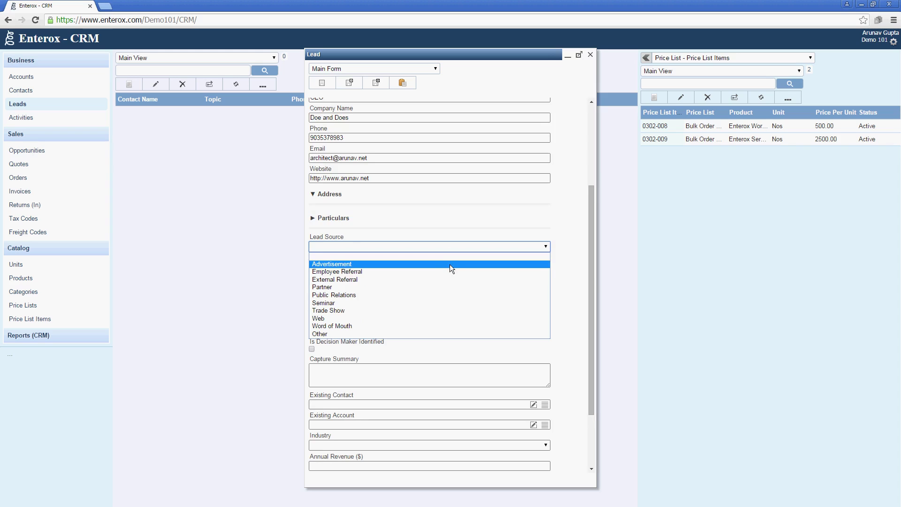
left_click(459, 319)
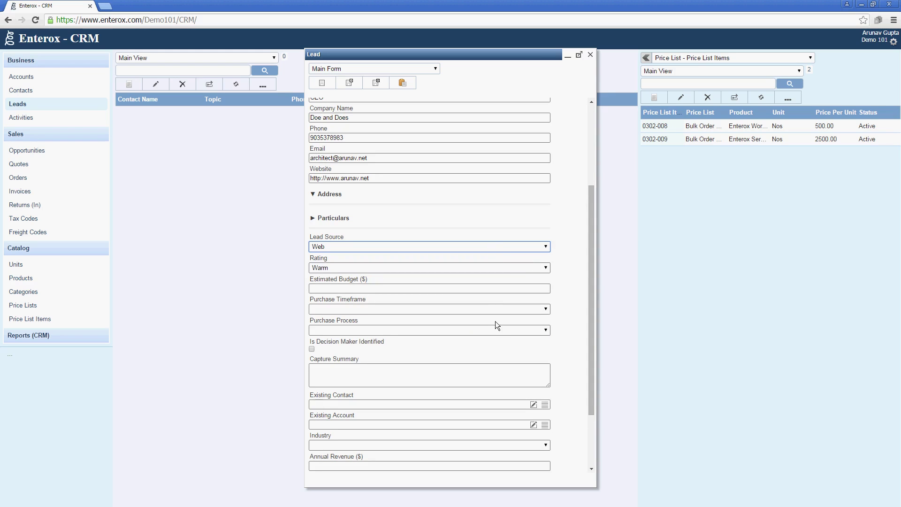
left_click(443, 292)
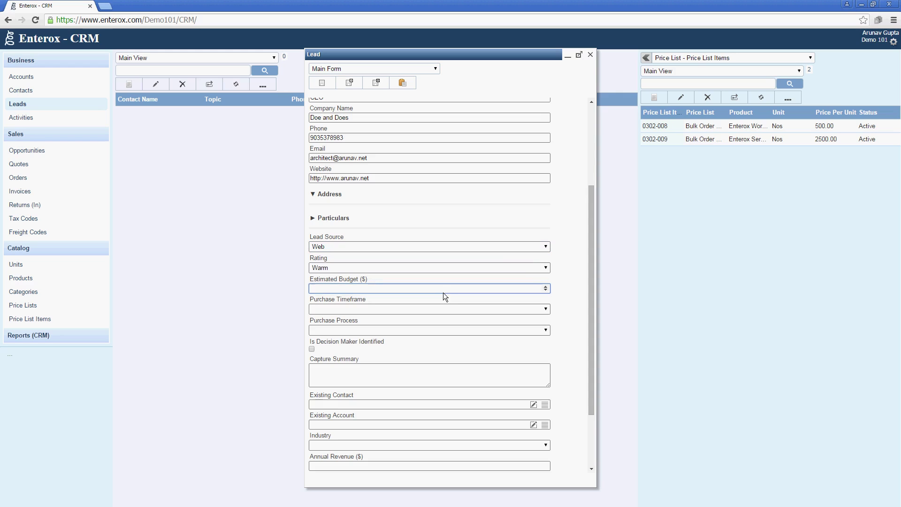
type("15000")
key("Tab")
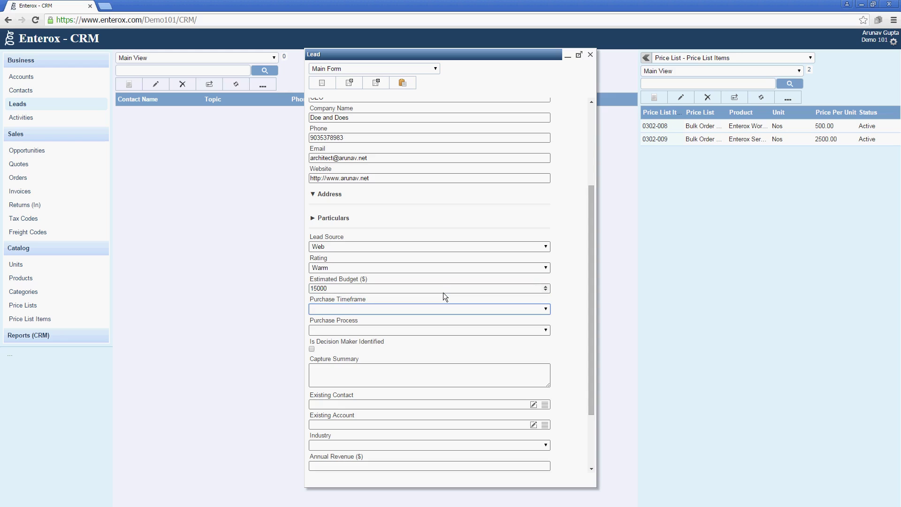
Step: Set purchase timeframe to Immediate, purchase process to Individual, and mark the decision maker identified
left_click(464, 307)
left_click(464, 308)
left_click(464, 308)
left_click(463, 329)
left_click(464, 329)
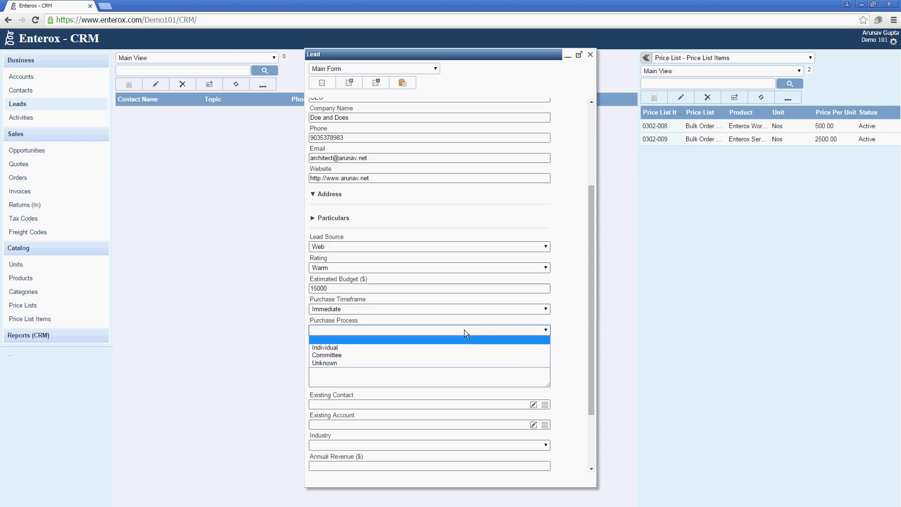
left_click(466, 346)
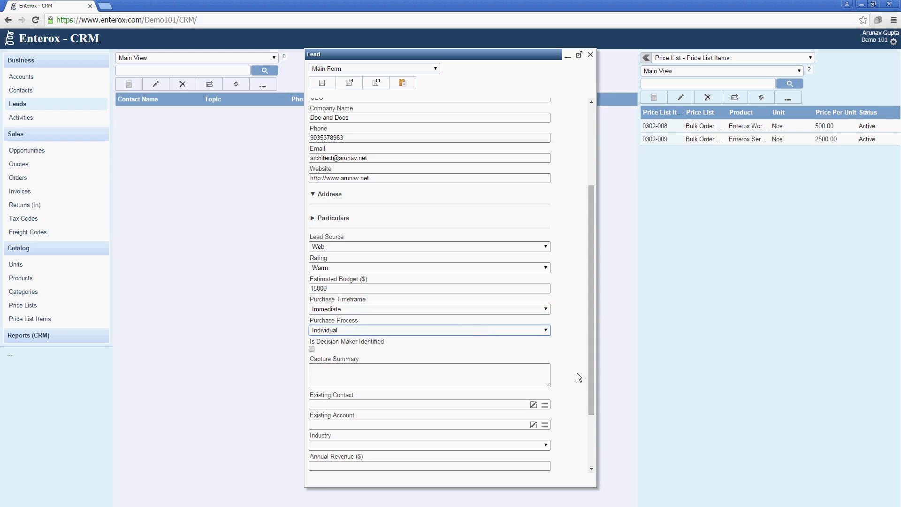
left_click(311, 349)
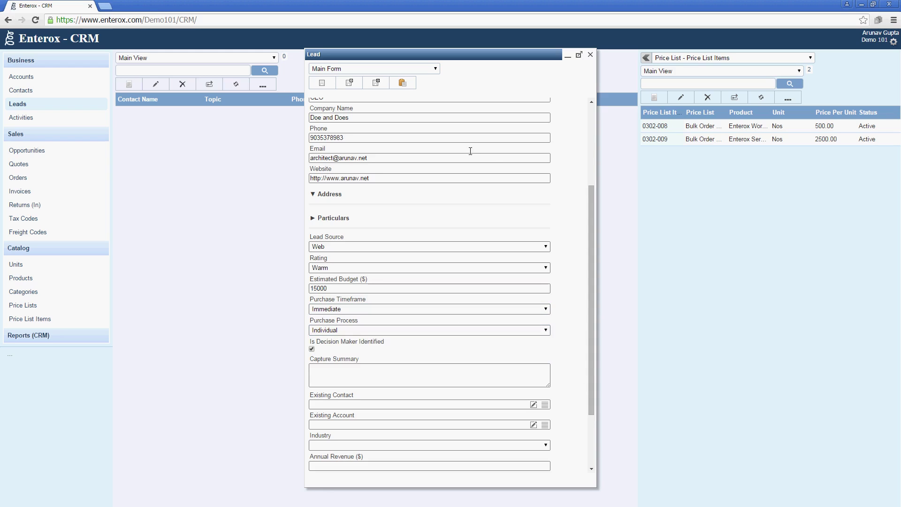
Step: Review the lead's Particulars fields, then save and close the lead
left_click(360, 219)
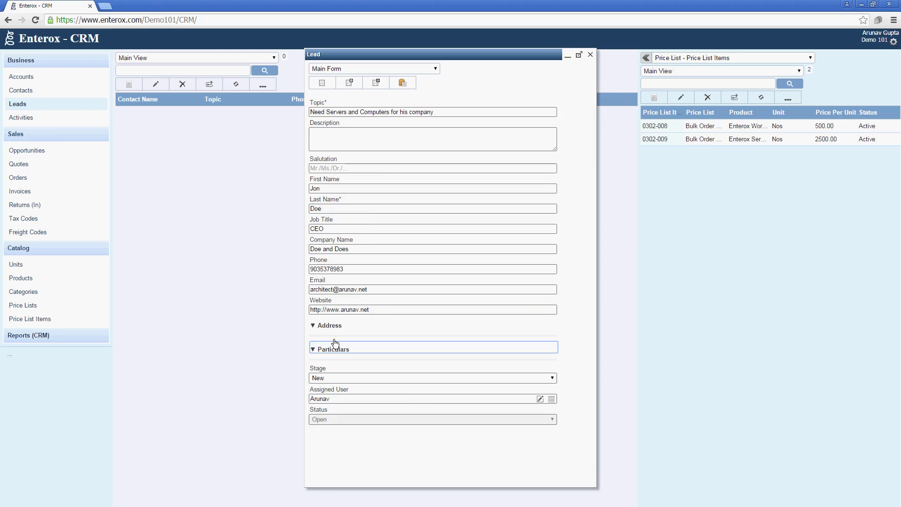
scroll(336, 352, "down", 5)
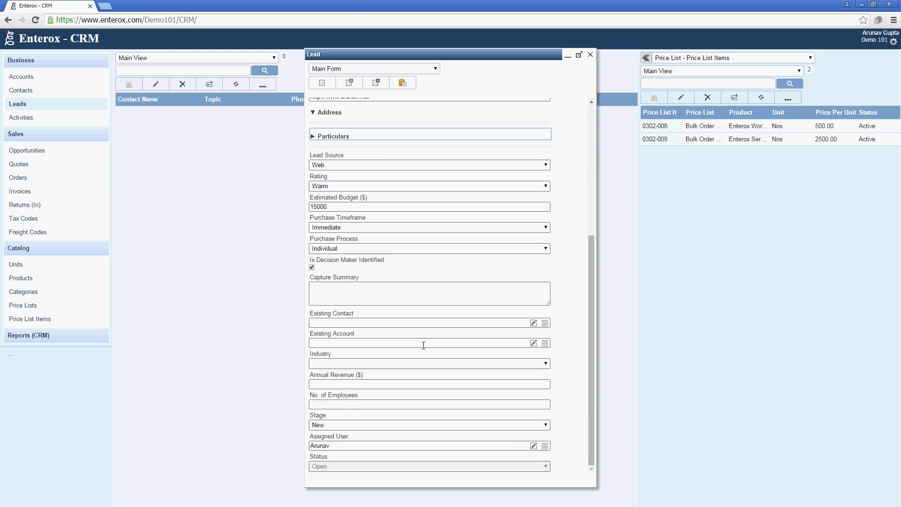
scroll(423, 345, "up", 4)
scroll(423, 345, "down", 4)
scroll(423, 345, "up", 5)
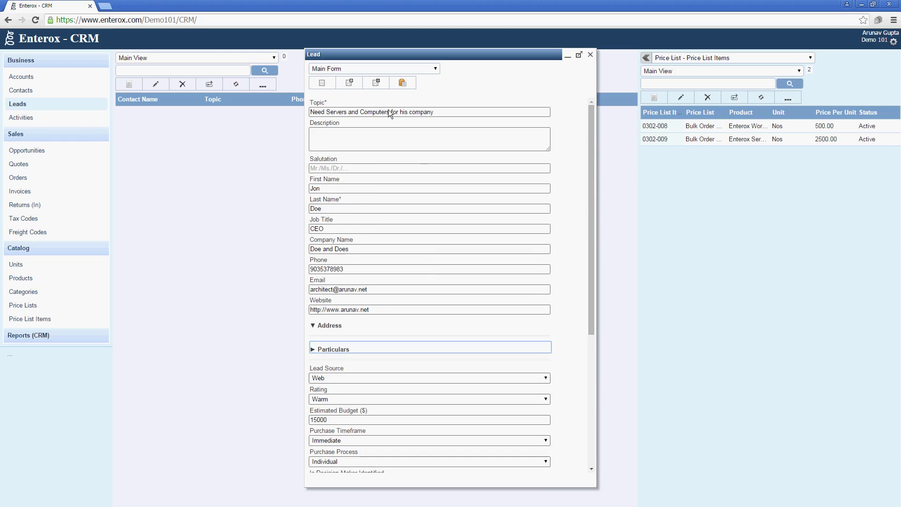
left_click(377, 83)
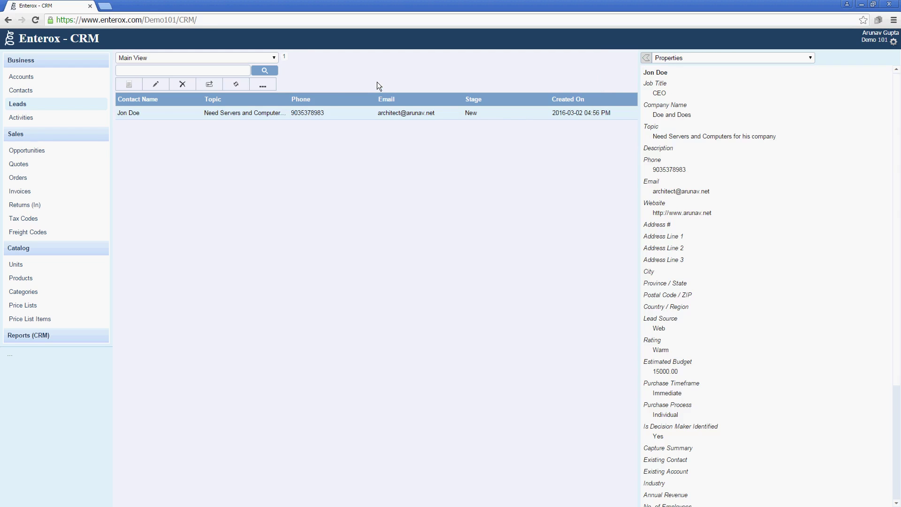
Step: Set the servers-and-computers lead's stage to Contacted, then save and close it
double_click(210, 115)
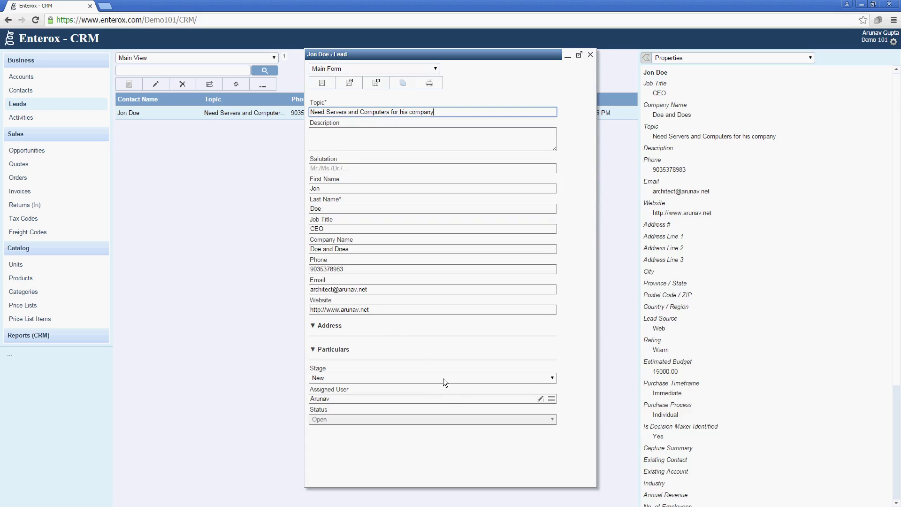
left_click(443, 378)
left_click(436, 403)
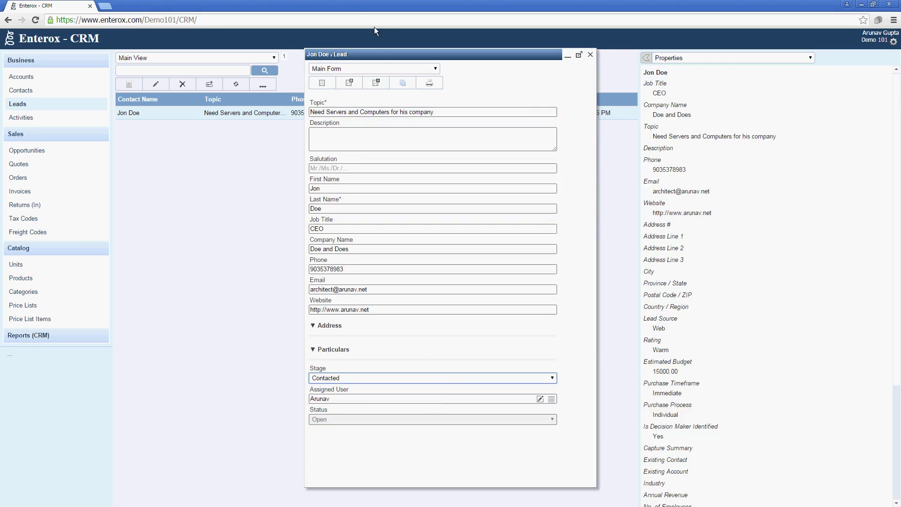
left_click(376, 82)
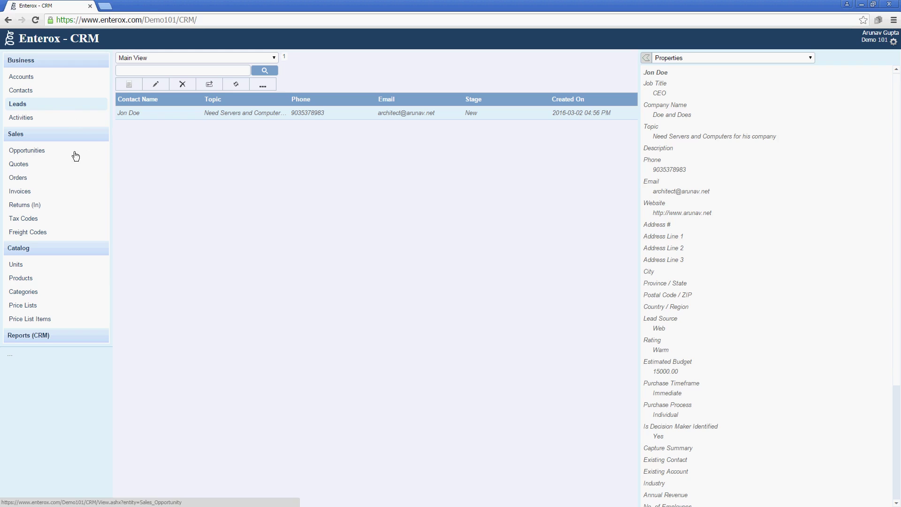
Step: Convert the lead with contact, account and opportunity creation ticked, then close the Convert Lead dialog
left_click(253, 86)
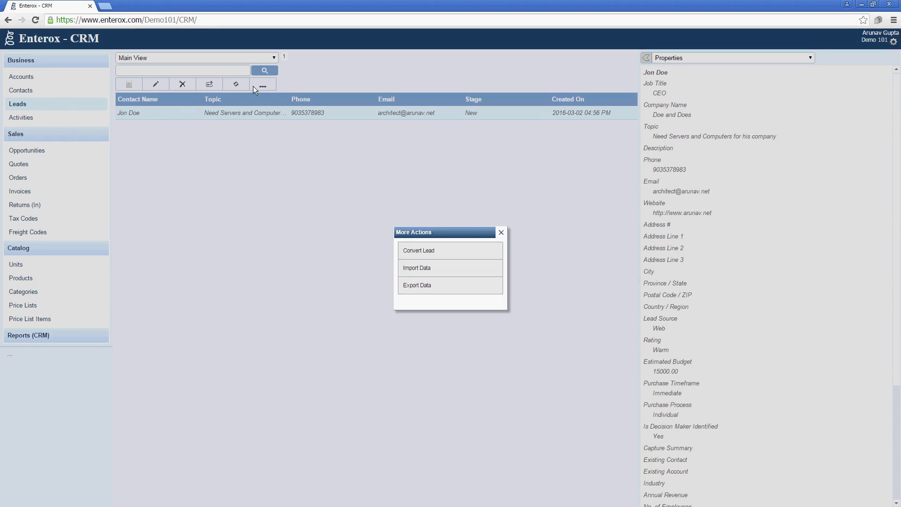
left_click(407, 249)
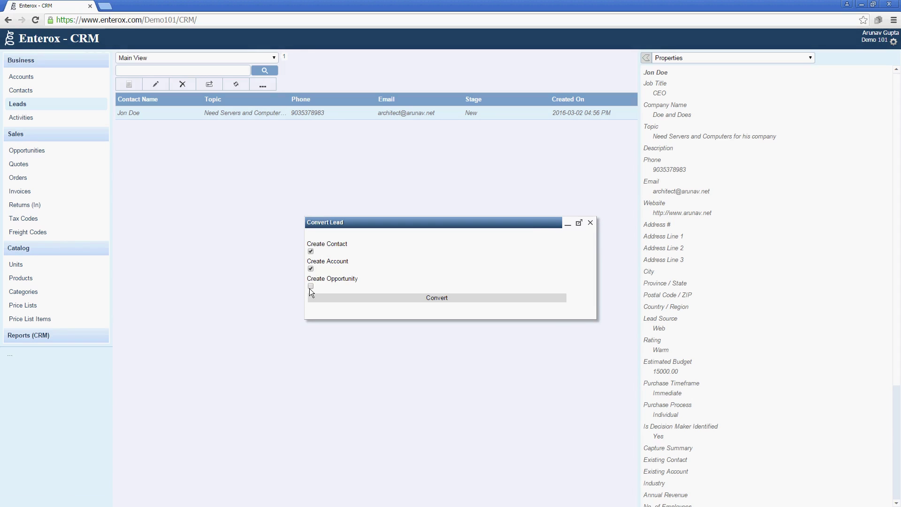
left_click(310, 286)
left_click(383, 298)
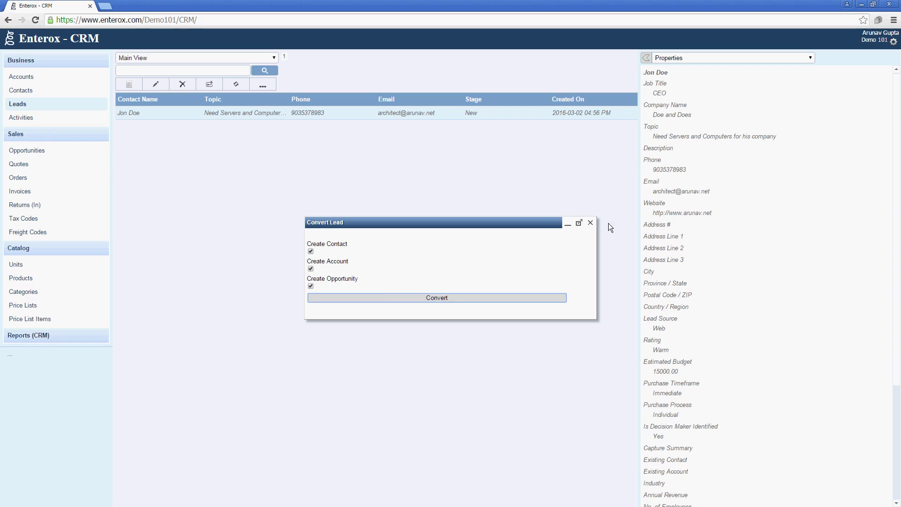
left_click(590, 223)
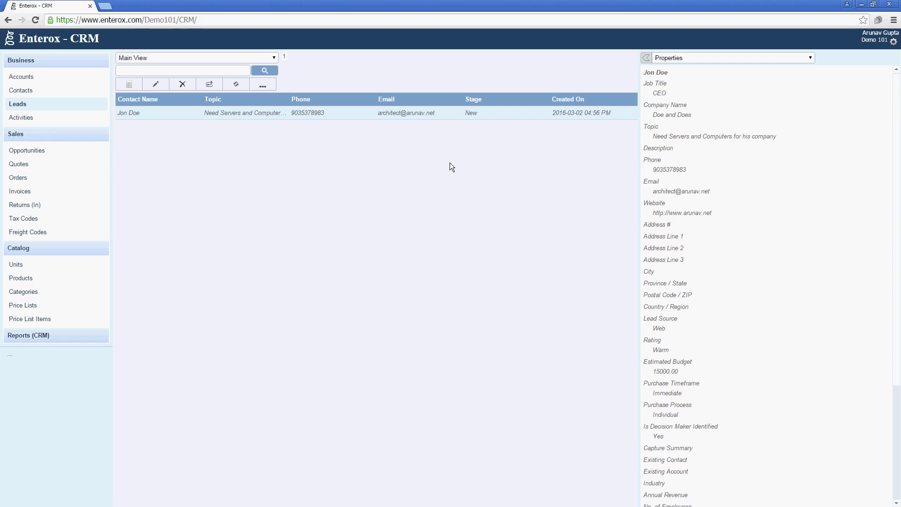
Step: Review the Doe and Does account and its new contact, then list Leads and Opportunities
left_click(49, 75)
double_click(155, 114)
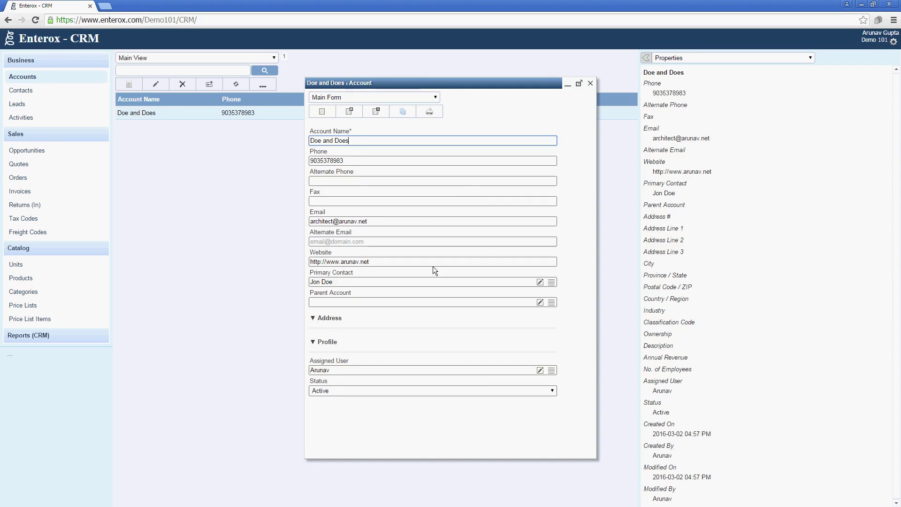
left_click(589, 84)
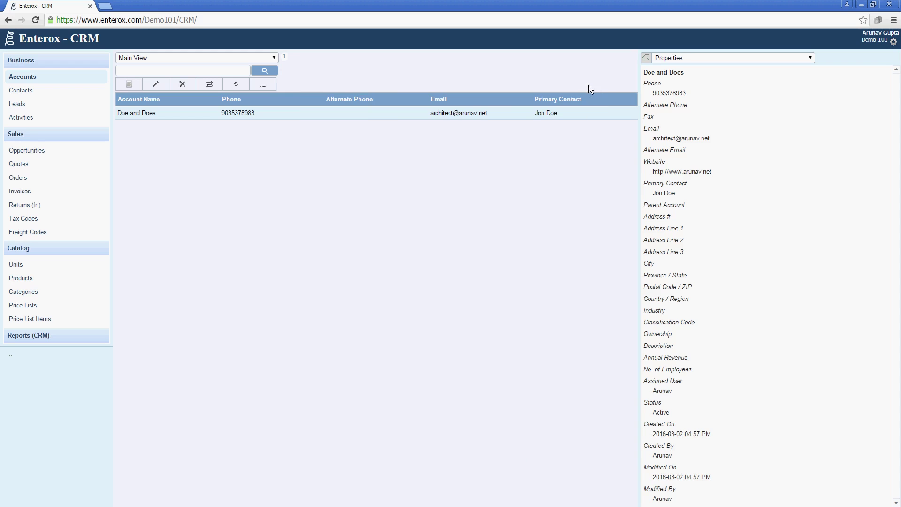
left_click(39, 92)
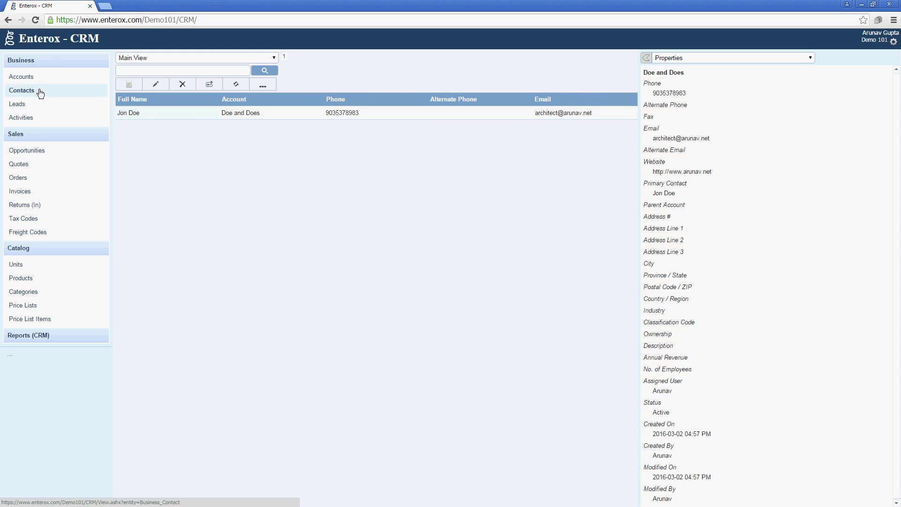
double_click(209, 111)
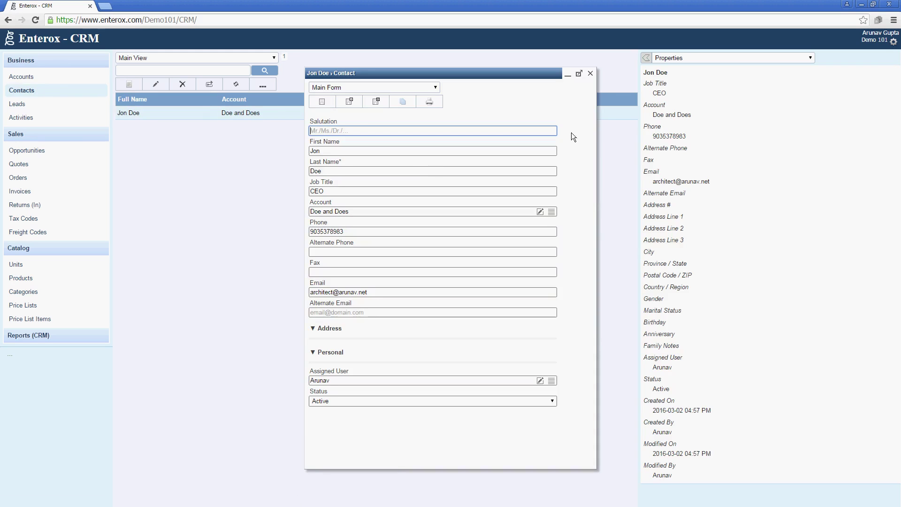
left_click(590, 73)
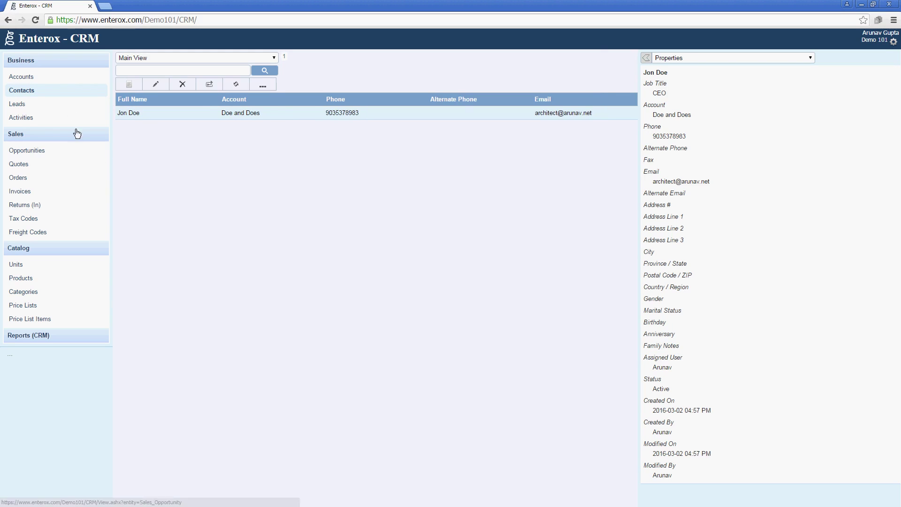
left_click(68, 106)
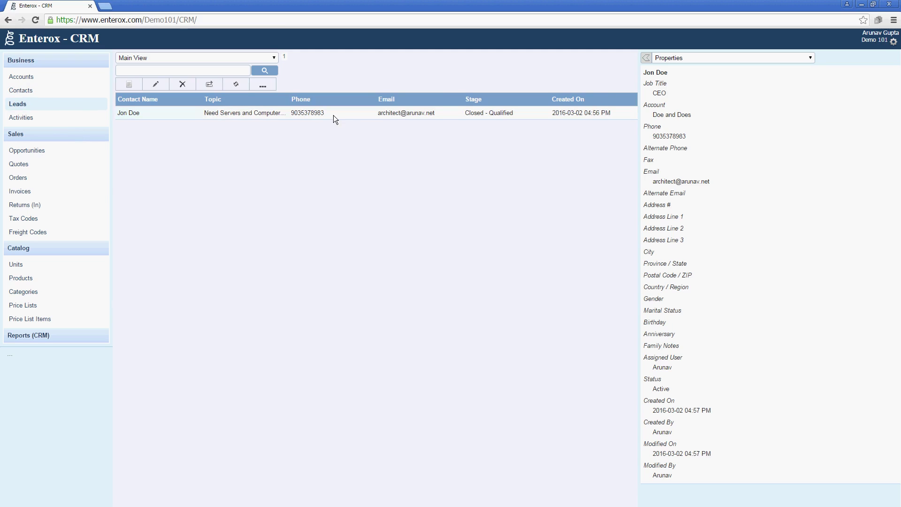
left_click(78, 154)
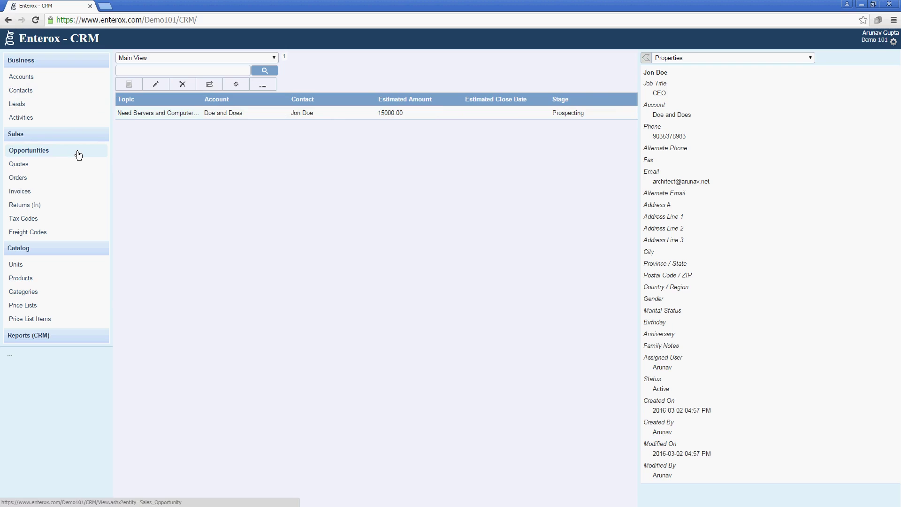
Step: Check the servers-and-computers opportunity's form, then show its Sales Opportunity - Product Line Items (0 items)
left_click(215, 111)
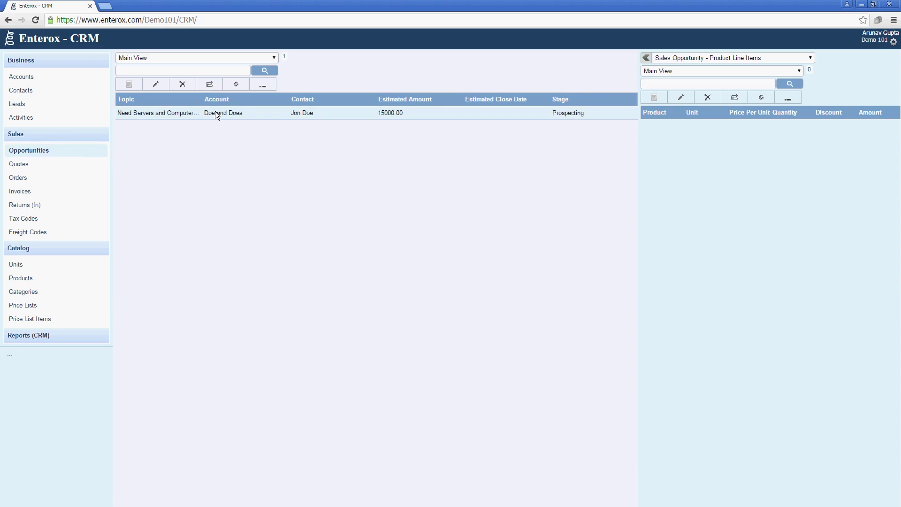
double_click(207, 114)
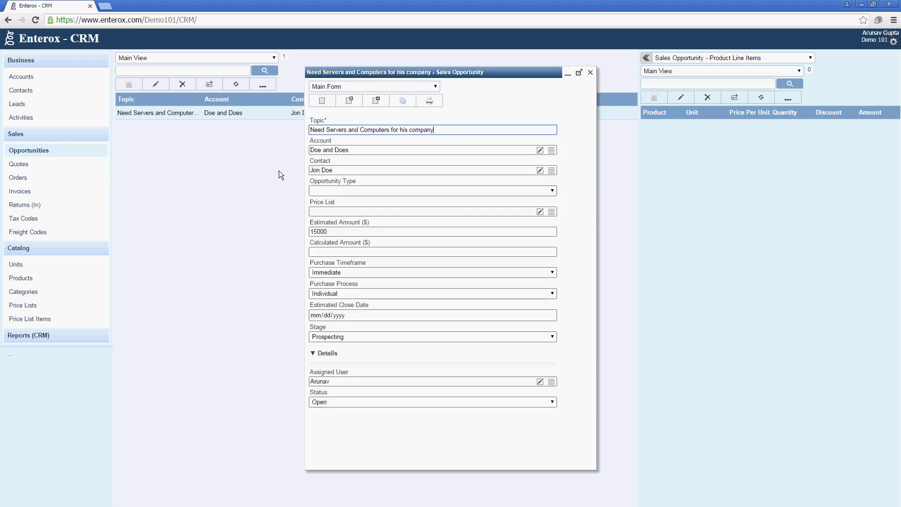
left_click(590, 72)
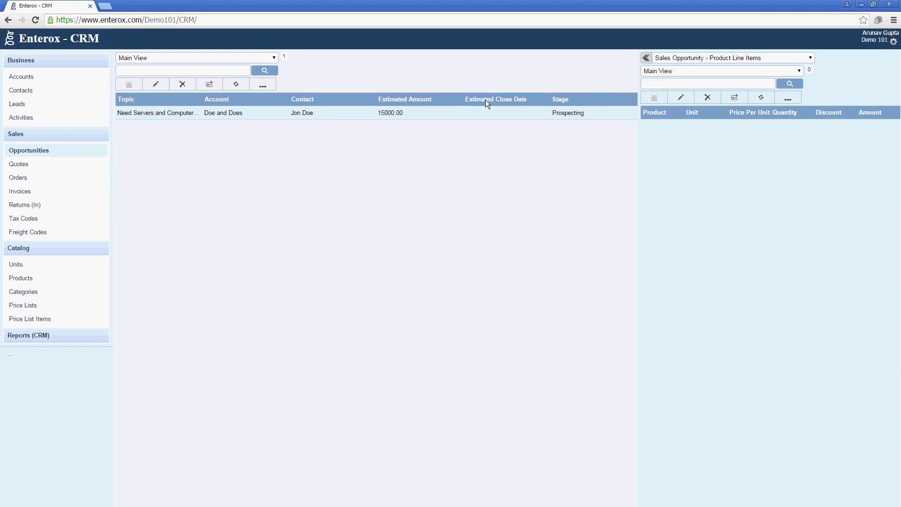
double_click(415, 118)
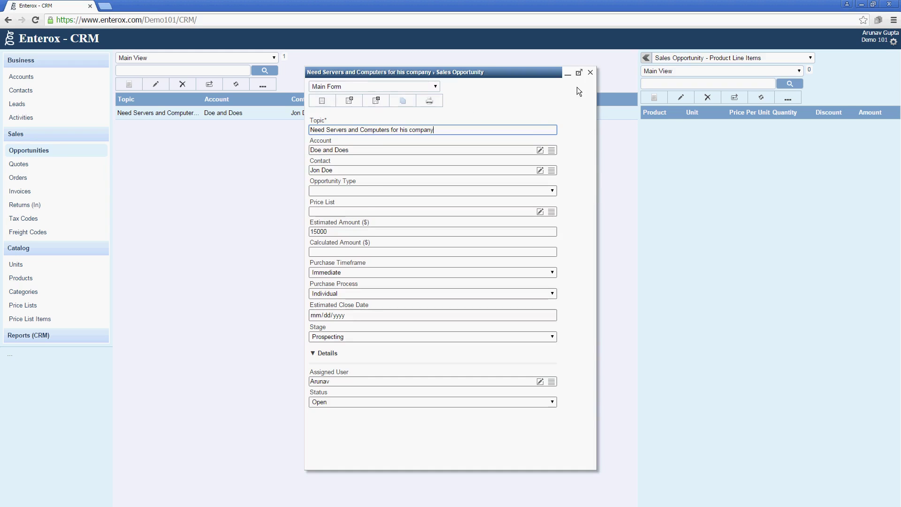
left_click(587, 74)
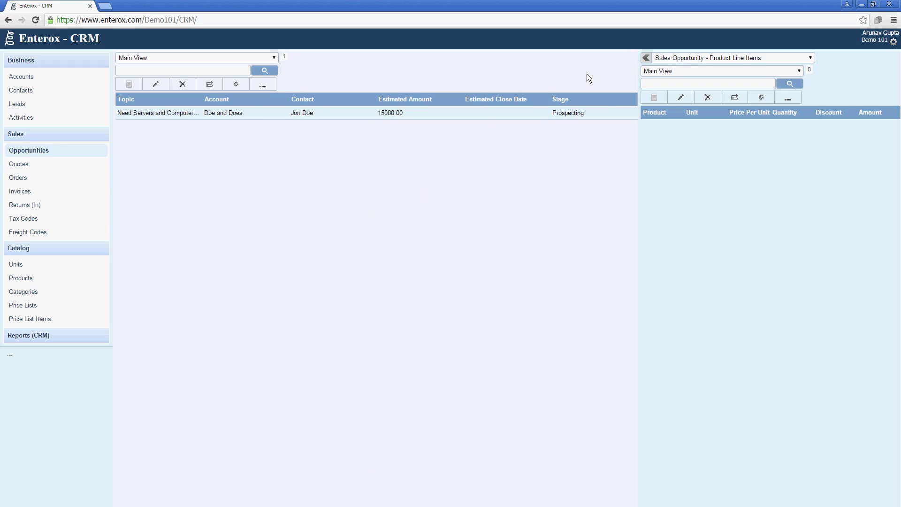
left_click(695, 58)
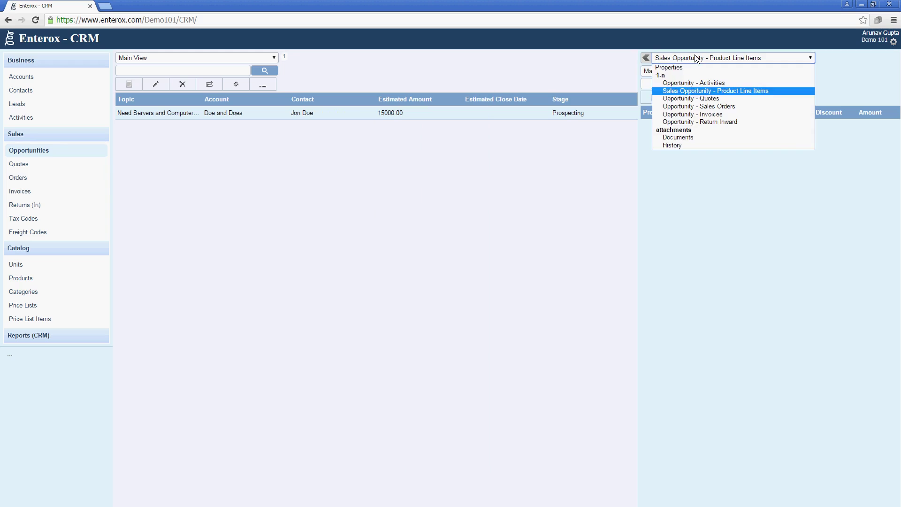
left_click(695, 92)
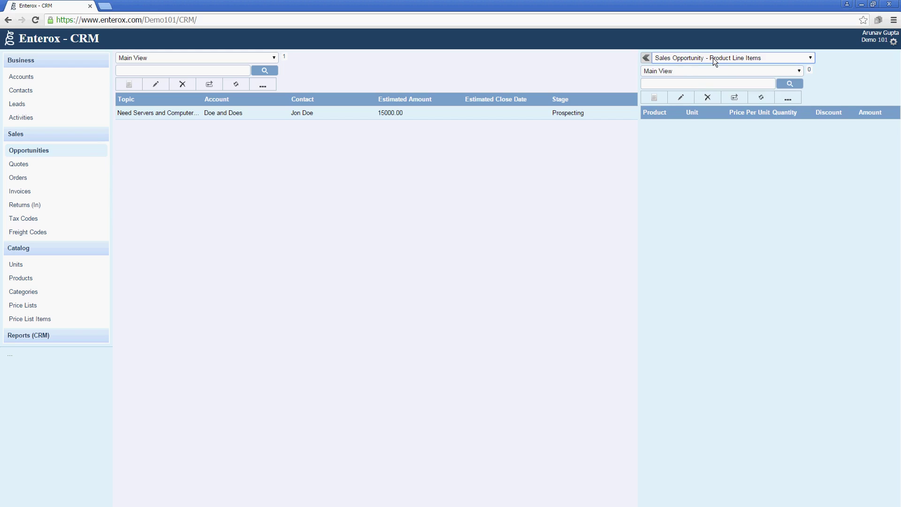
Step: Start a line item for Enterox Server Xion E5 RM 2U at the 0302-006 standard price 3000
left_click(657, 97)
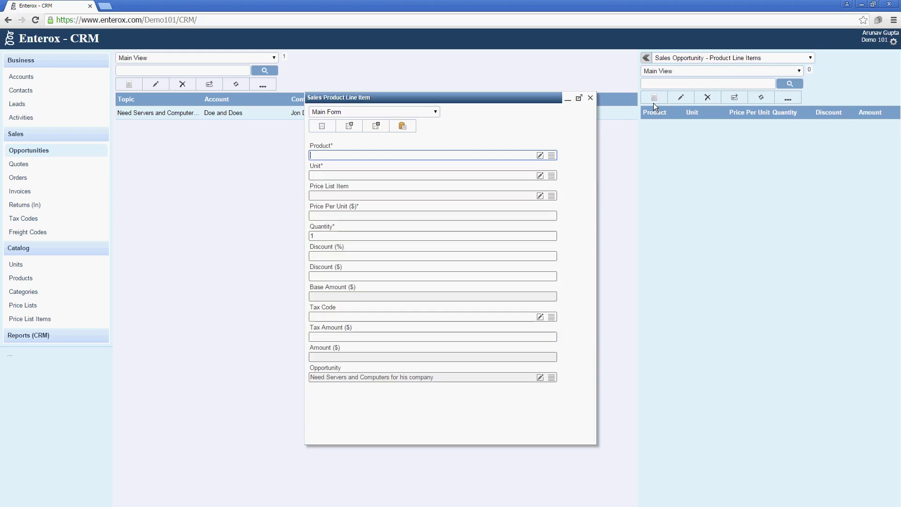
left_click(551, 155)
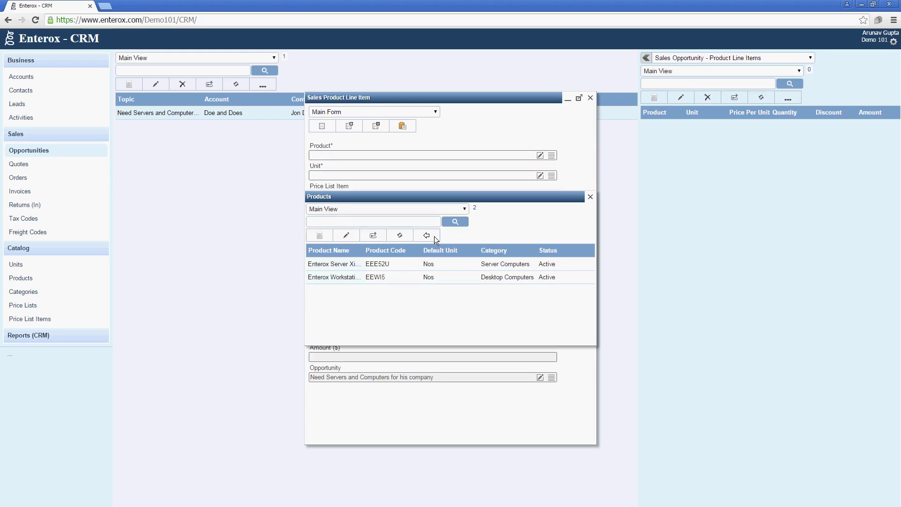
left_click(395, 265)
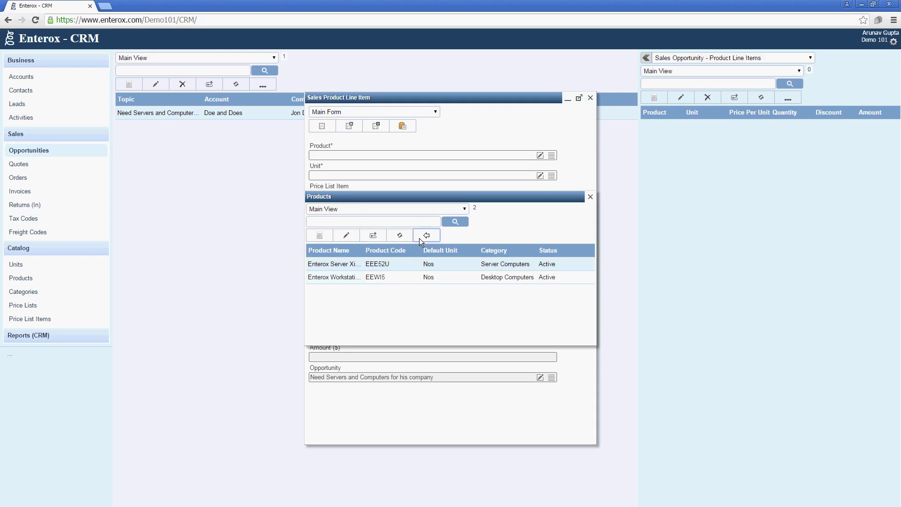
left_click(418, 238)
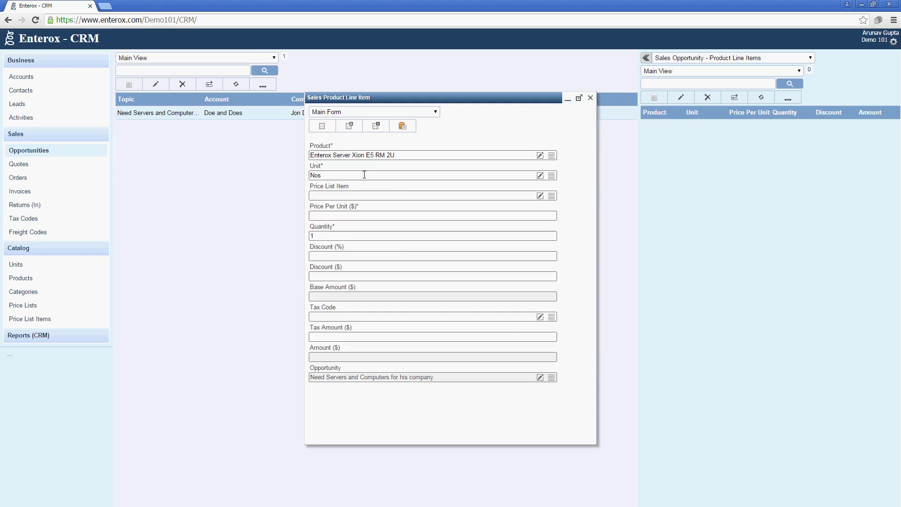
left_click(552, 196)
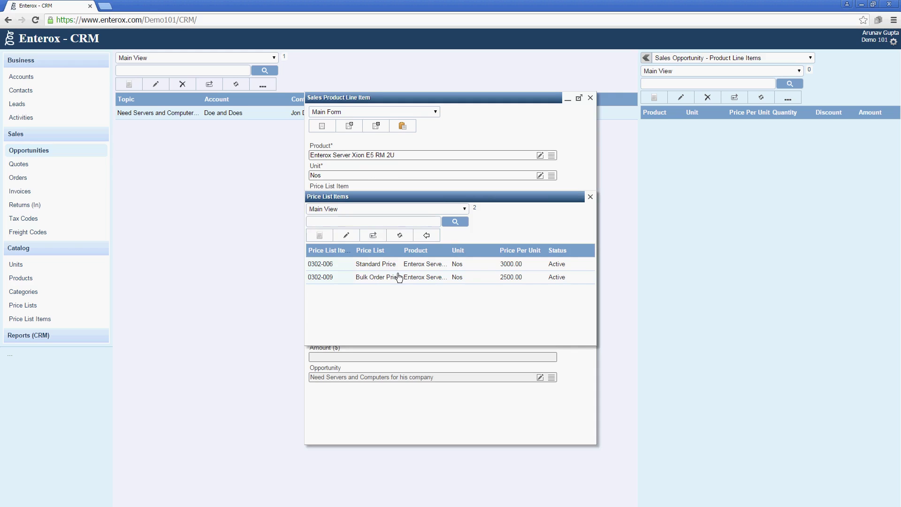
left_click(440, 262)
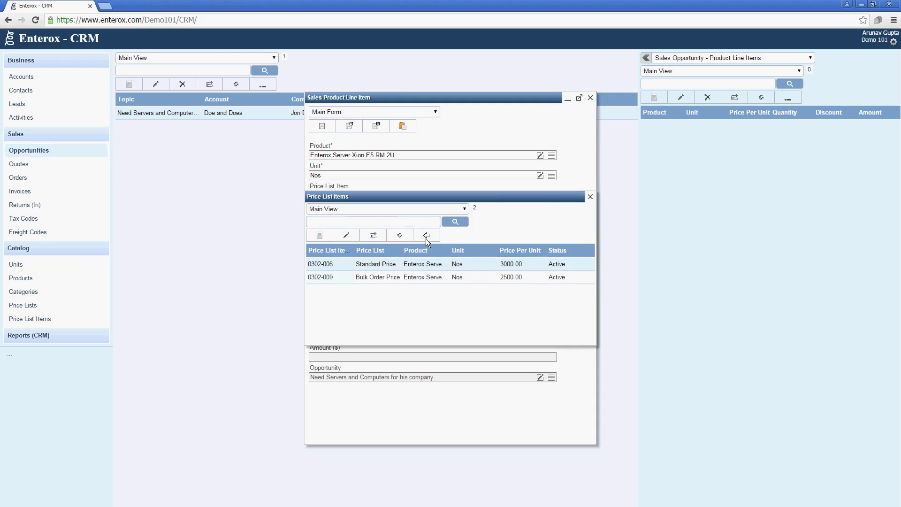
left_click(426, 236)
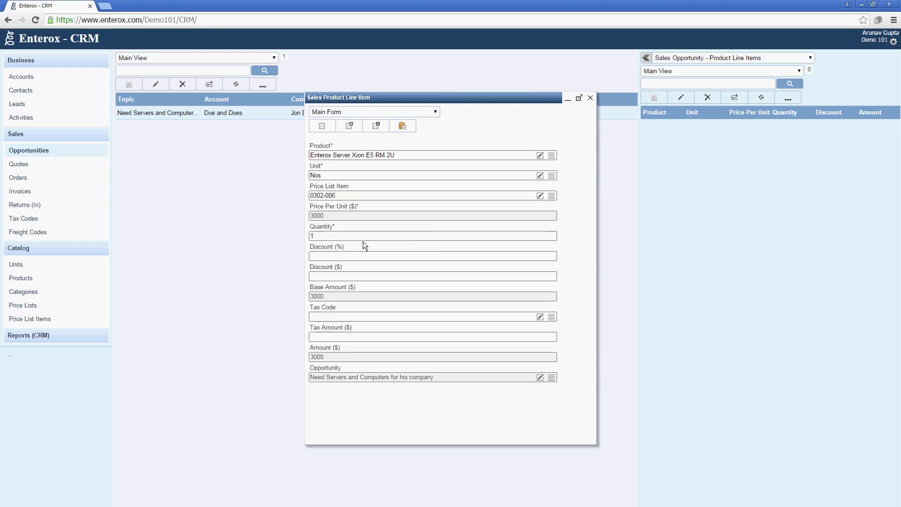
Step: Set quantity 2 and a 5% discount, giving an amount of 5700
left_click(388, 235)
type("2")
key("Tab")
type("5")
key("Tab")
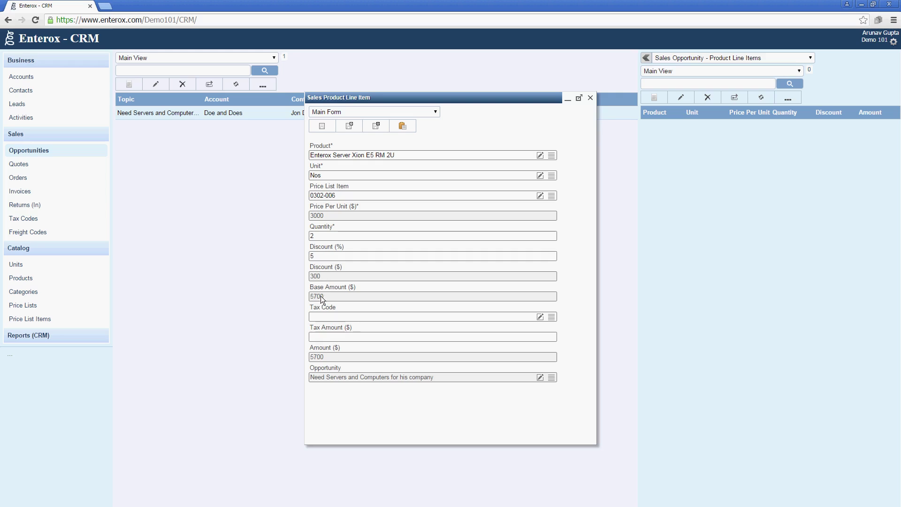
double_click(329, 256)
key("BackSpace")
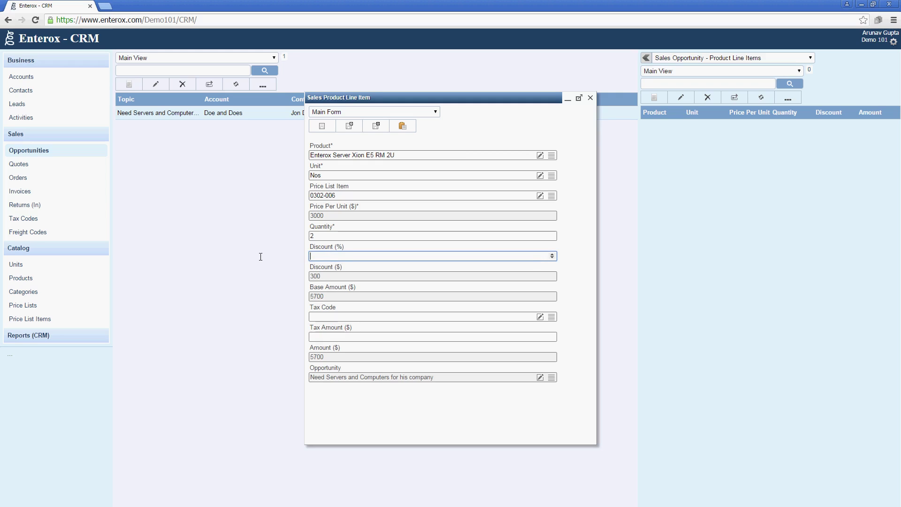
left_click(311, 277)
double_click(311, 278)
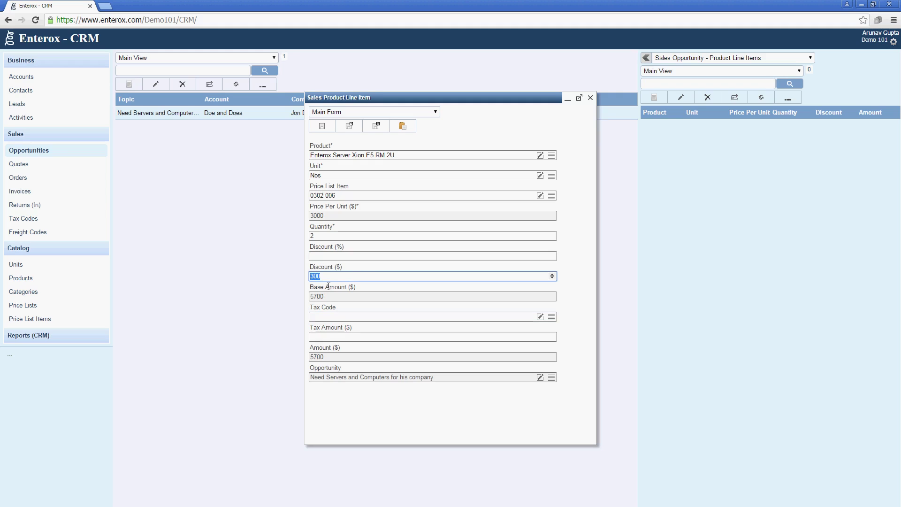
left_click(337, 257)
type("5")
key("Tab")
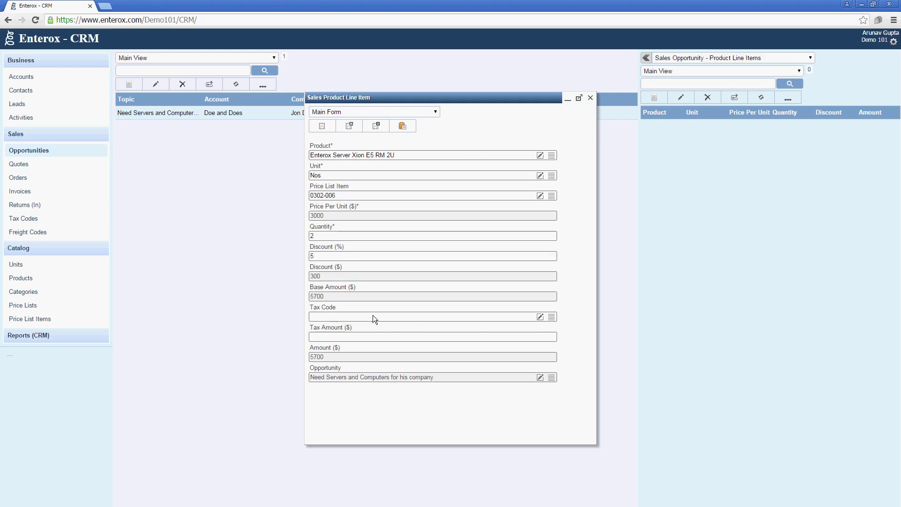
Step: Create and apply a 15% Sales Tax code, then save the server line item at 6555
left_click(540, 317)
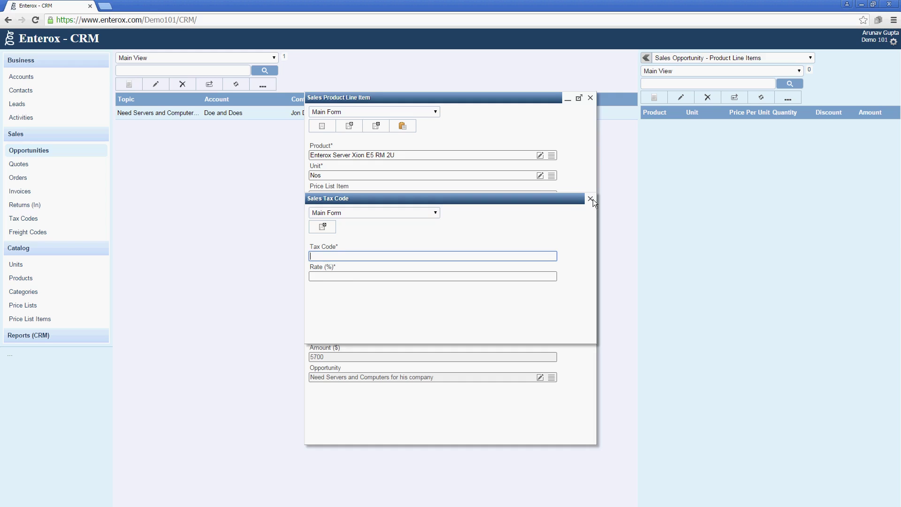
left_click(590, 198)
left_click(540, 317)
type("Sales Tax")
key("Tab")
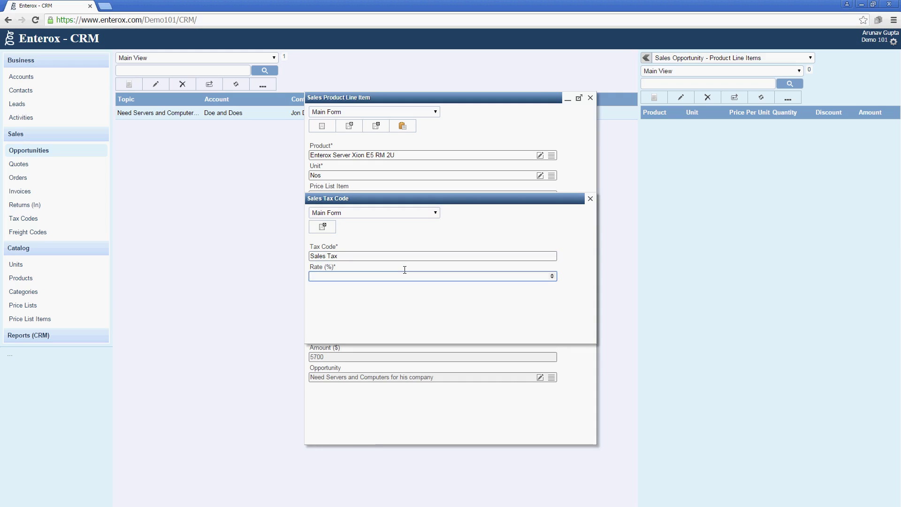
type("15")
key("Tab")
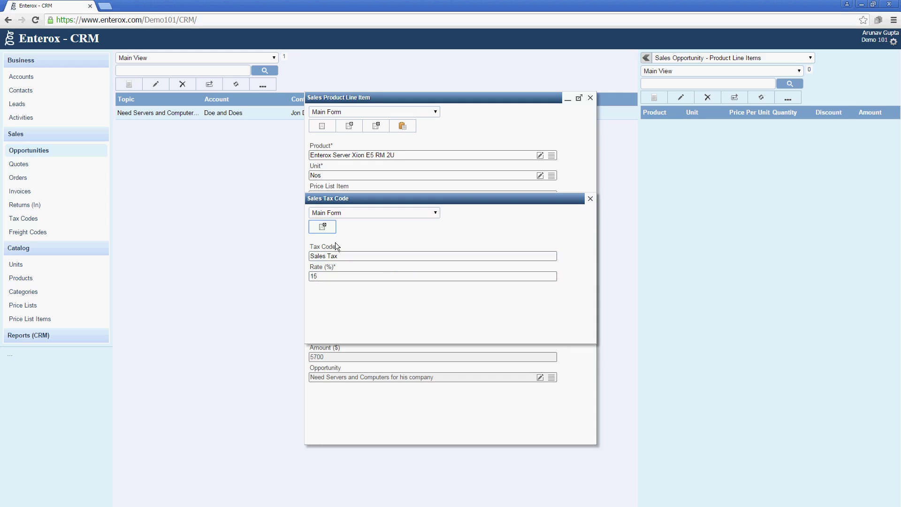
left_click(327, 230)
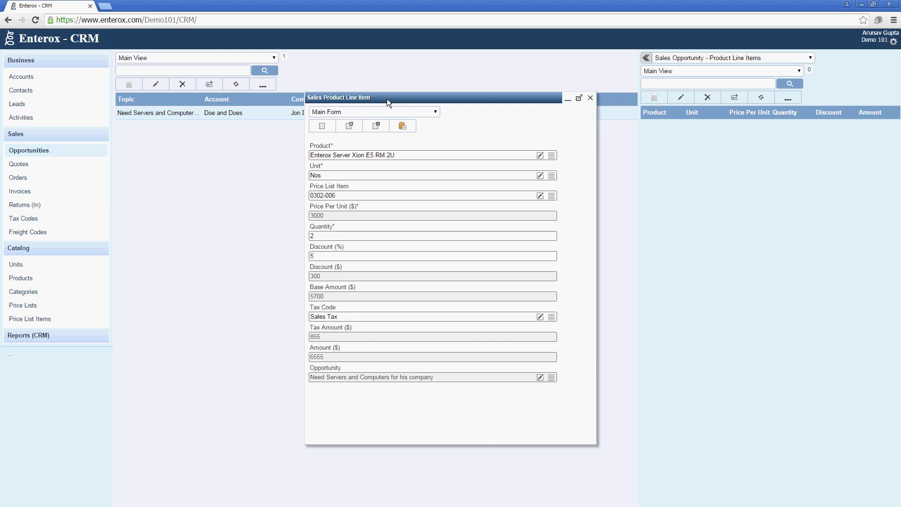
left_click(379, 126)
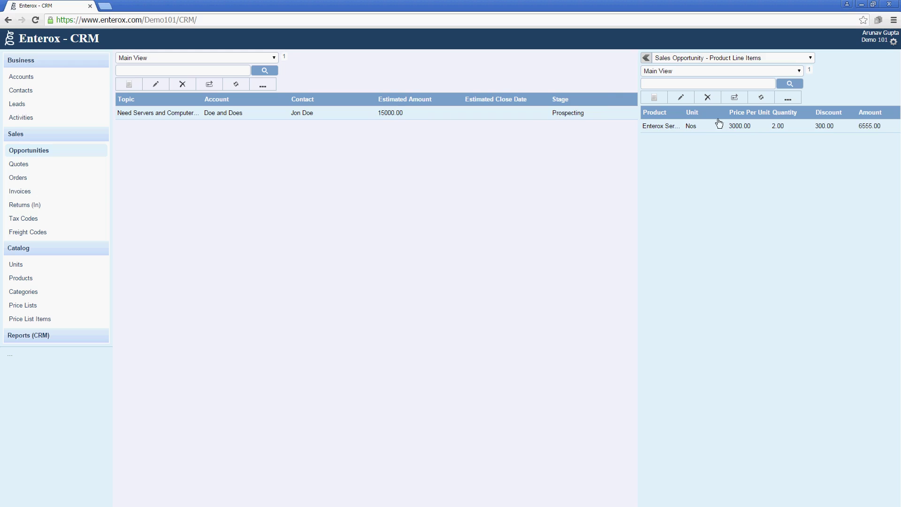
Step: Start a line item for Enterox Workstation i5 with the 0302-007 standard price entry
left_click(657, 100)
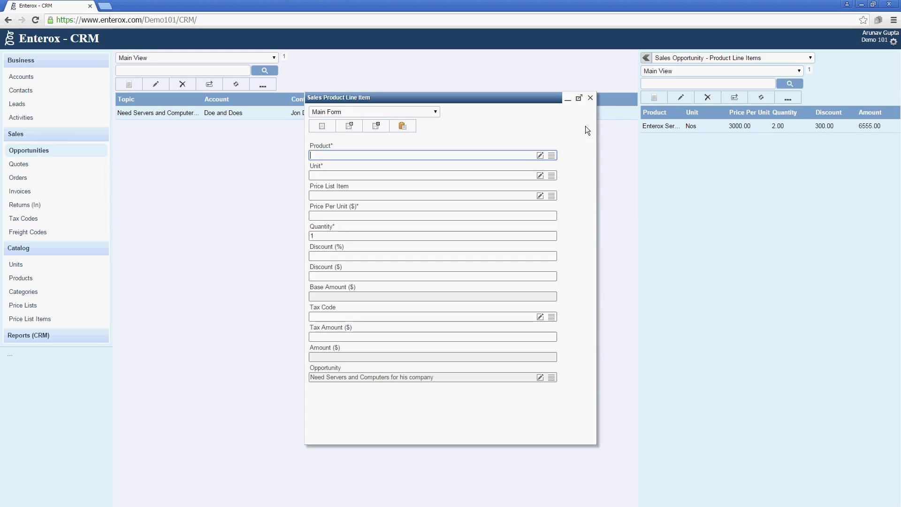
left_click(555, 159)
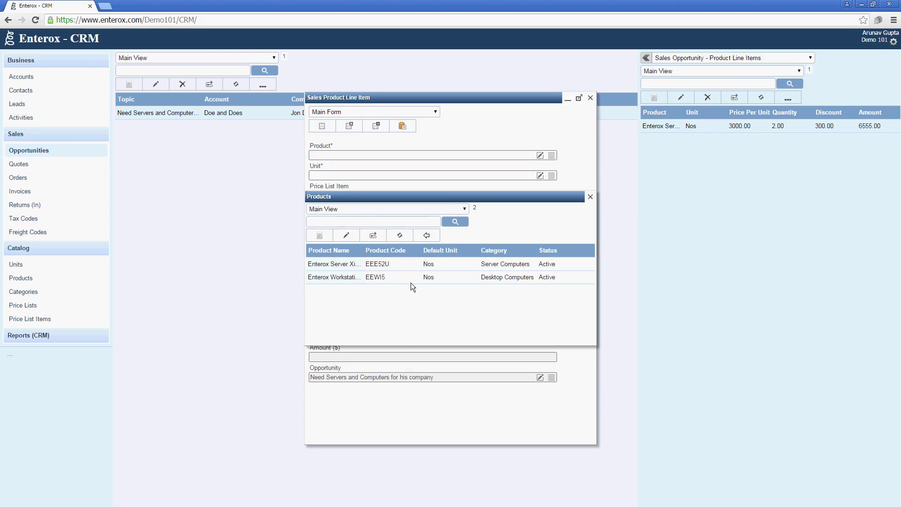
left_click(410, 281)
left_click(425, 234)
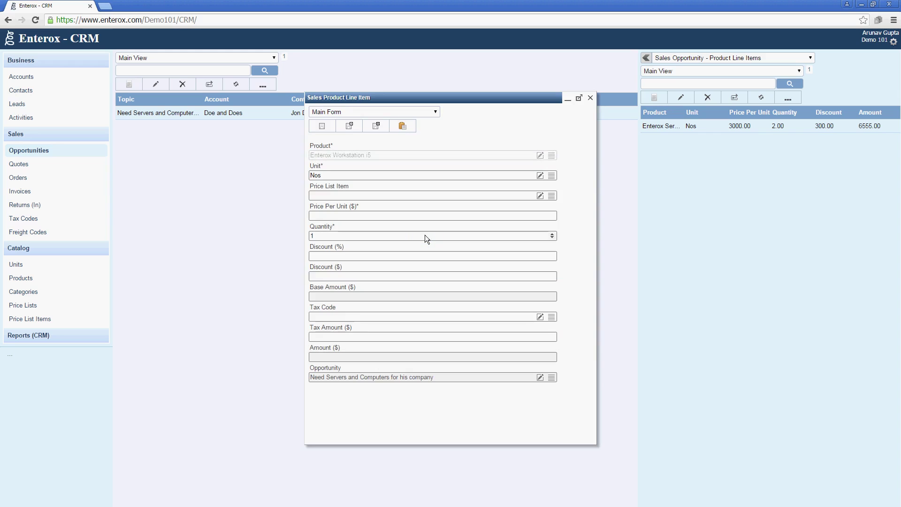
left_click(552, 197)
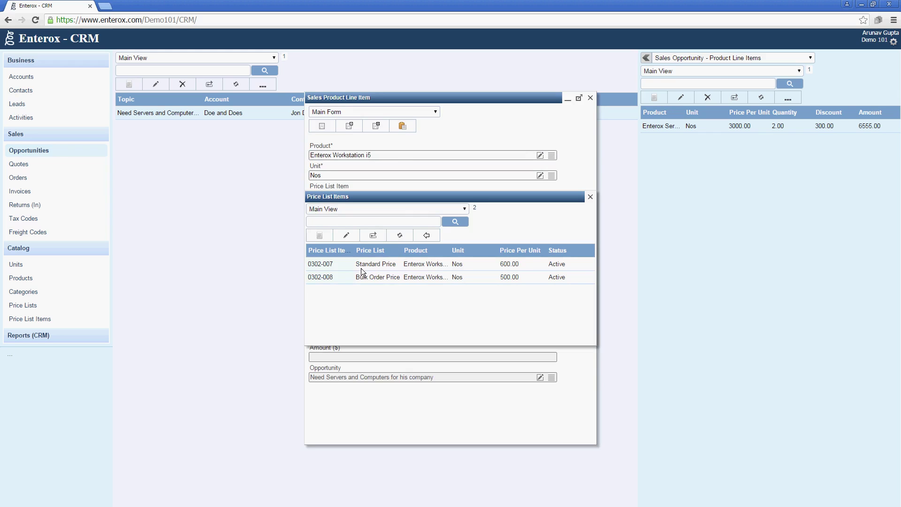
left_click(364, 265)
left_click(422, 235)
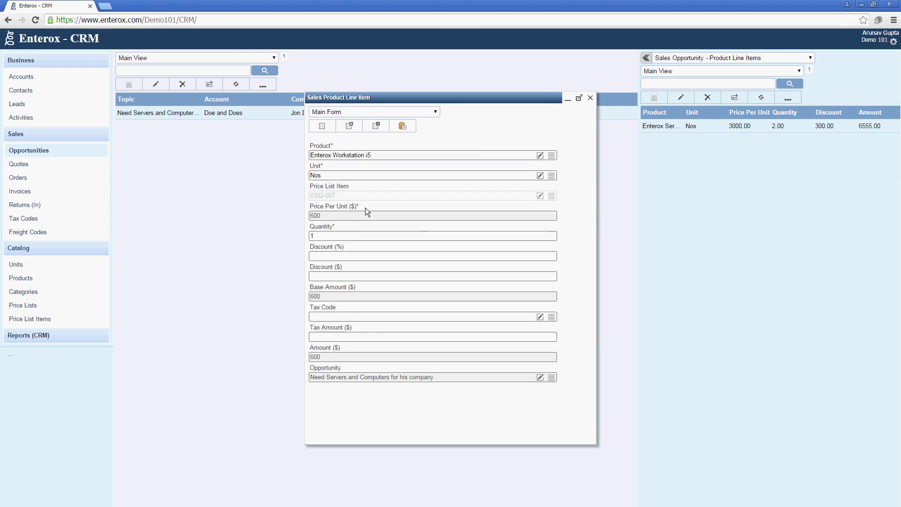
Step: Remove the price list reference and set the workstation unit price to 550
left_click(523, 197)
key("Delete")
key("Tab")
key("shift+Tab")
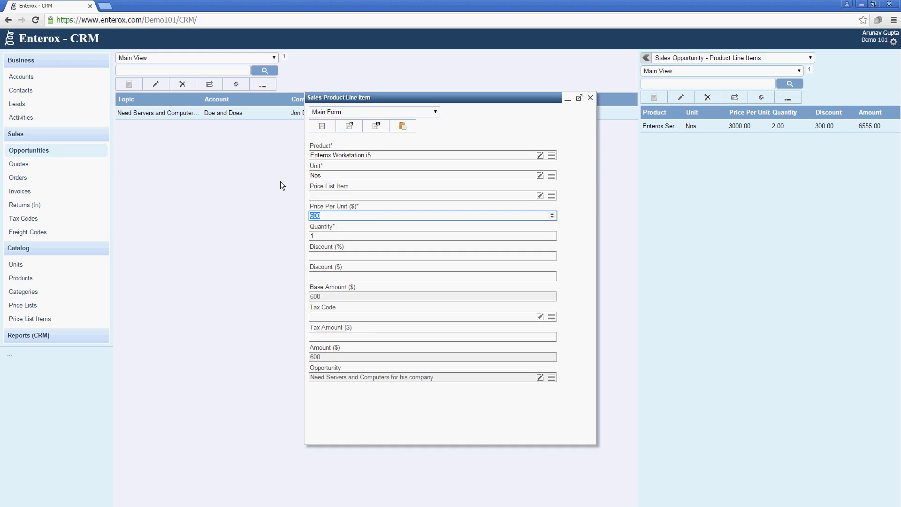
type("700")
key("Tab")
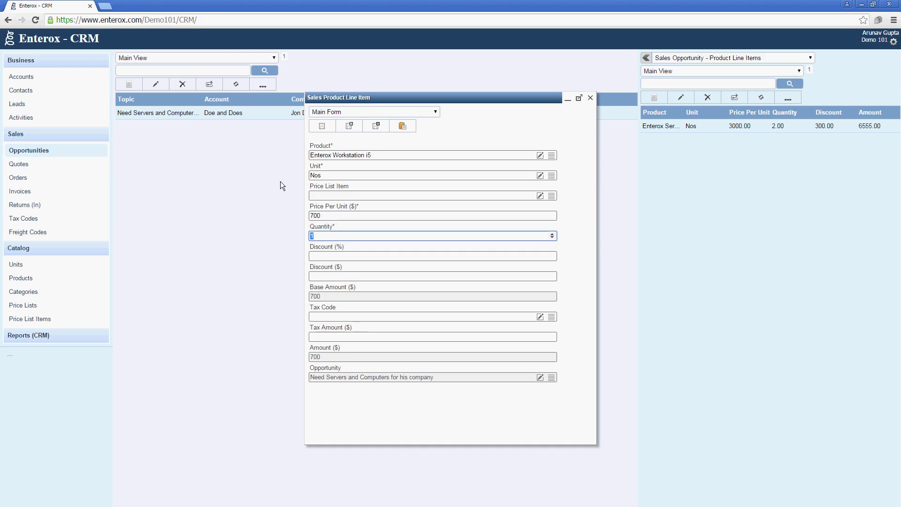
key("shift+Tab")
type("550")
key("Tab")
Step: Set quantity 15, 5% discount and Sales Tax, then save the workstation line item (9013.13)
type("10")
key("Tab")
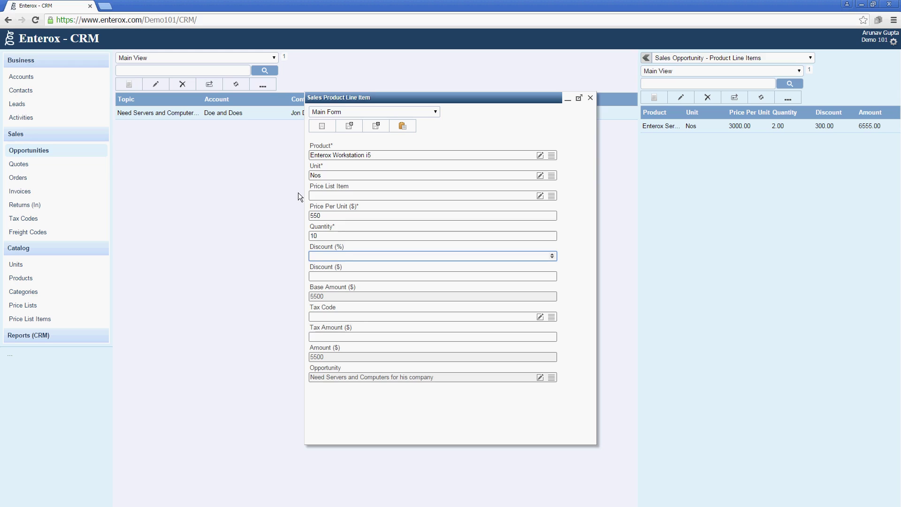
type("5")
key("Tab")
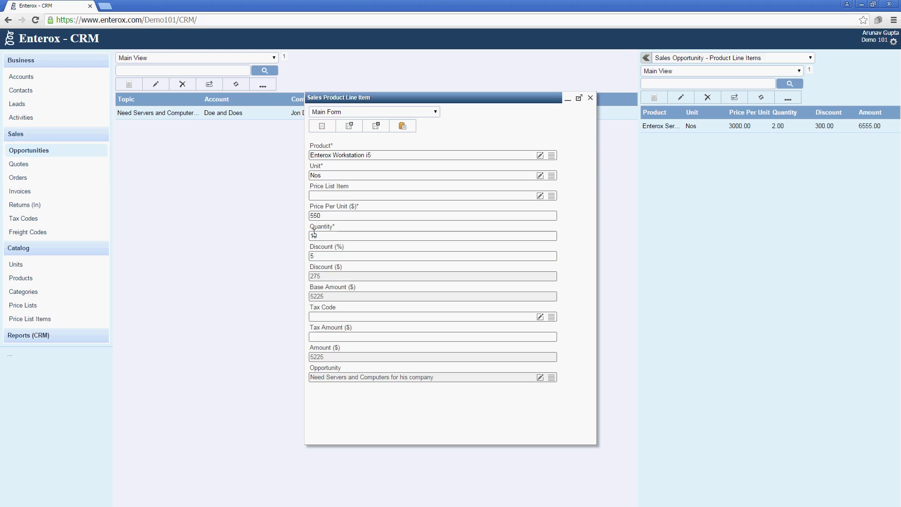
left_click(311, 236)
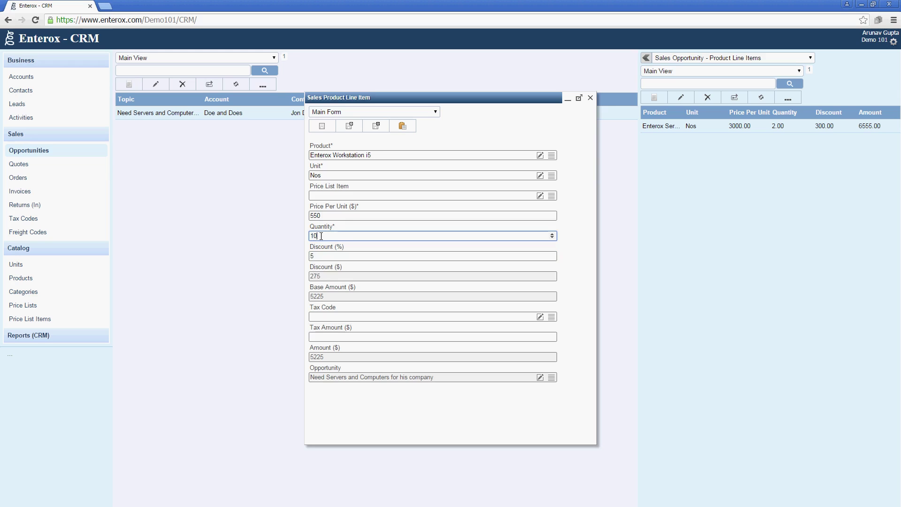
key("BackSpace")
type("5")
key("Tab")
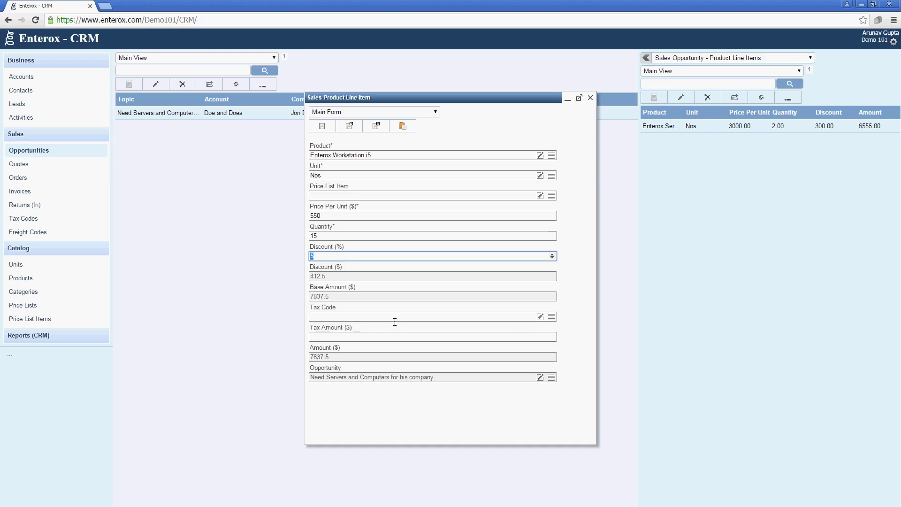
left_click(552, 318)
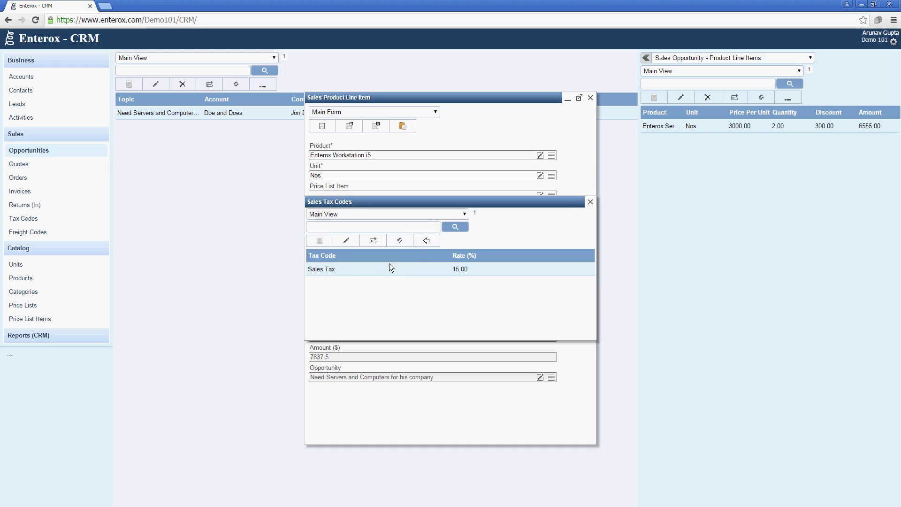
left_click(425, 241)
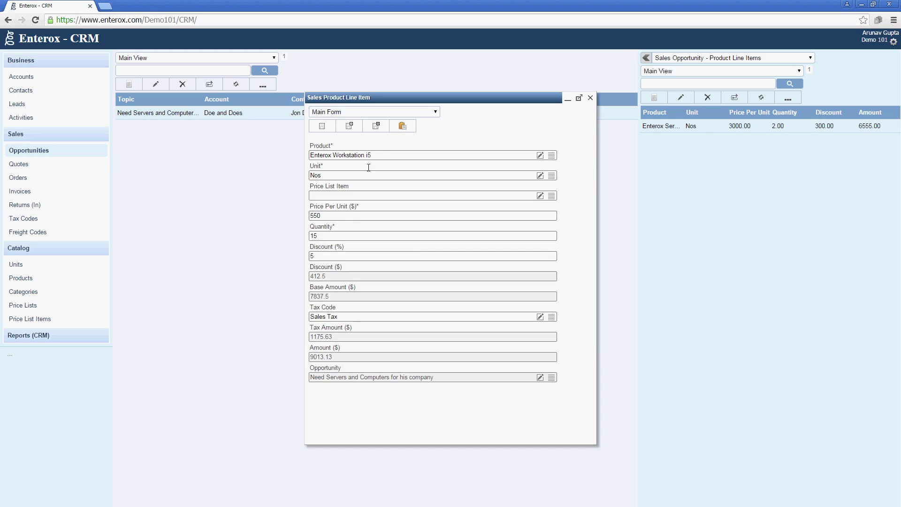
left_click(385, 124)
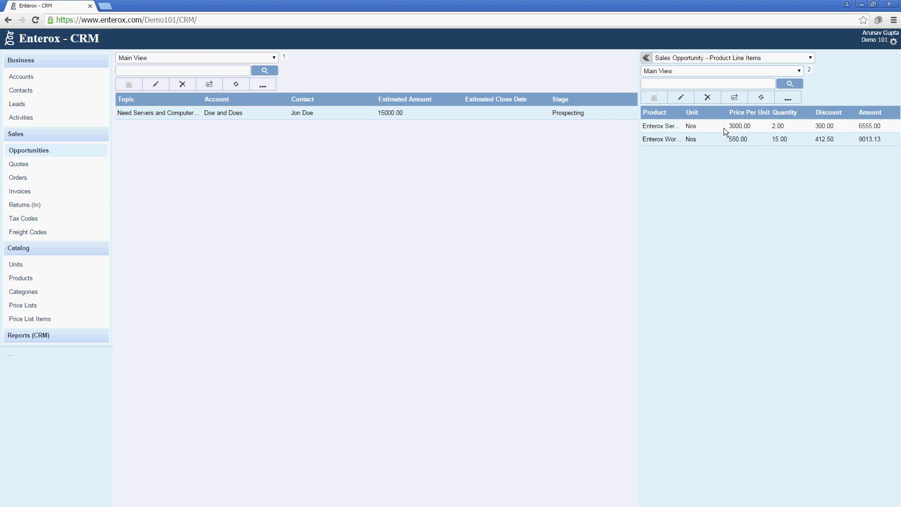
Step: Review the opportunity record's 15568.13 calculated amount, then close the form
double_click(187, 115)
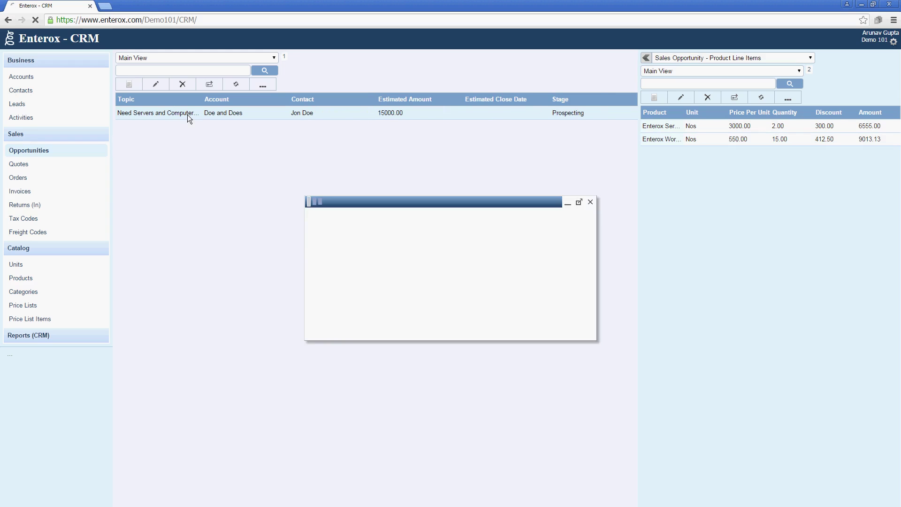
left_click_drag(403, 250, 288, 263)
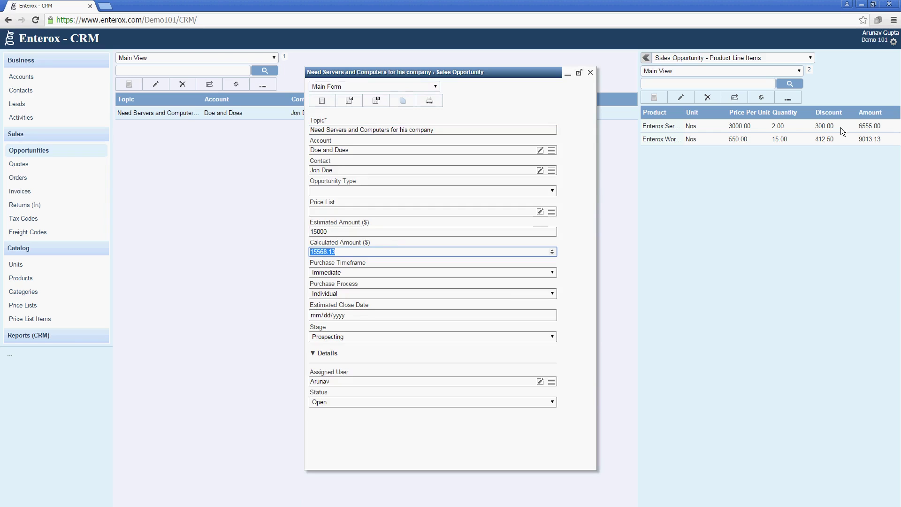
left_click(354, 253)
left_click(590, 73)
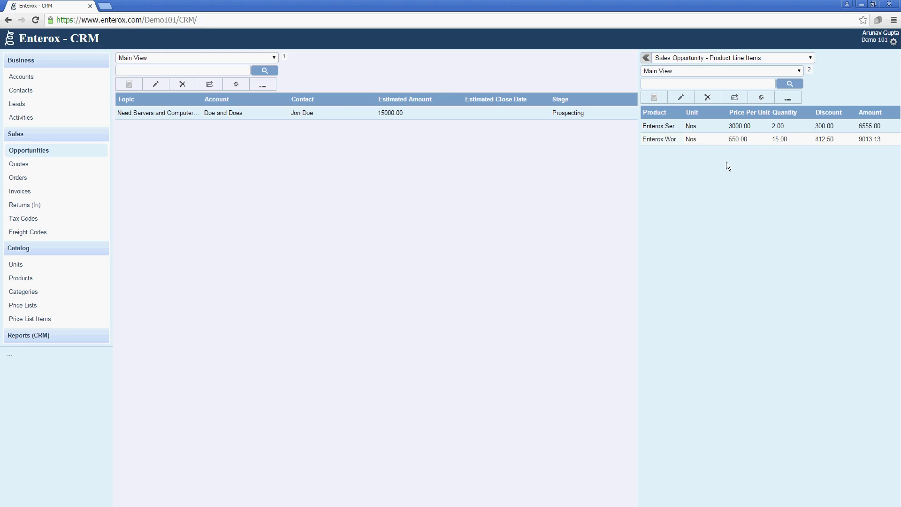
double_click(341, 117)
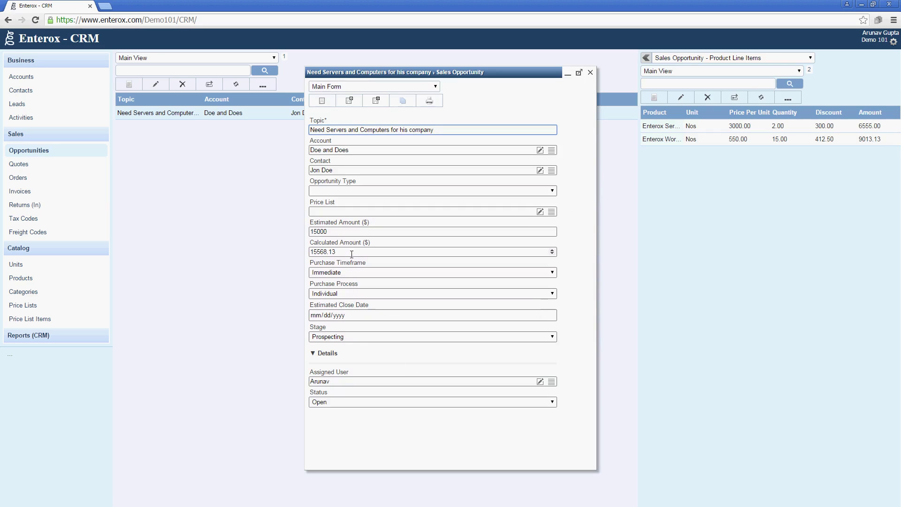
left_click(590, 73)
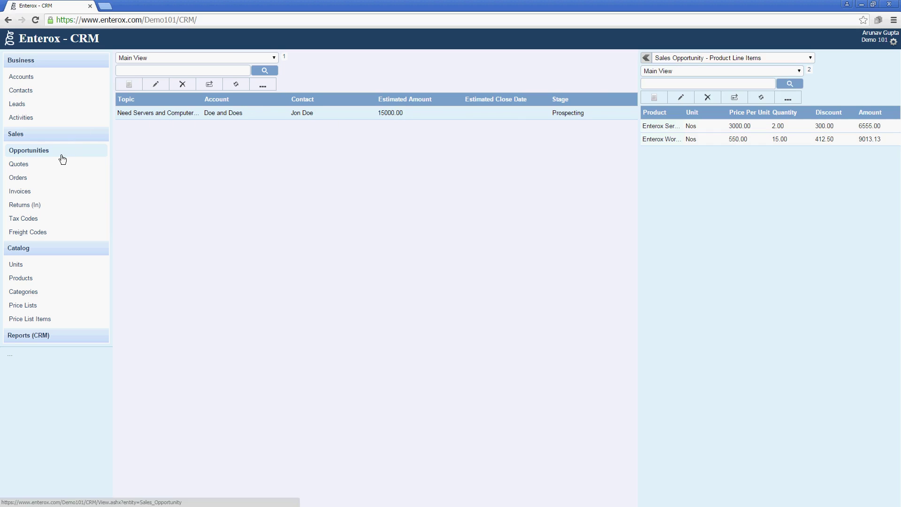
left_click(263, 85)
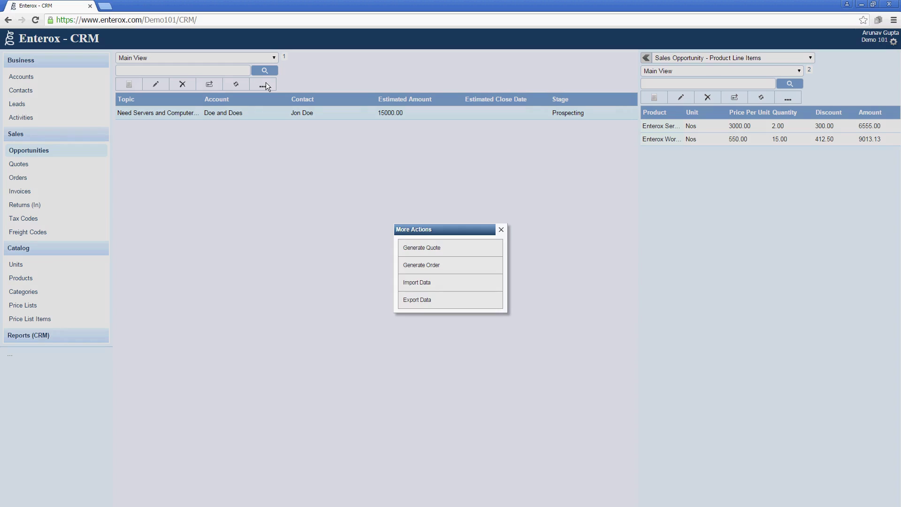
Step: Run Generate Quote on the servers-and-computers opportunity and refresh the Opportunities list
left_click(427, 248)
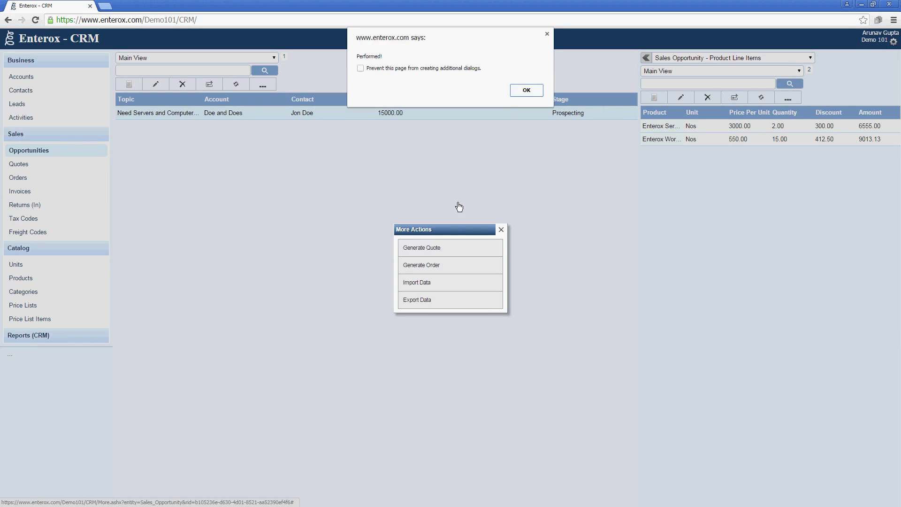
left_click(519, 89)
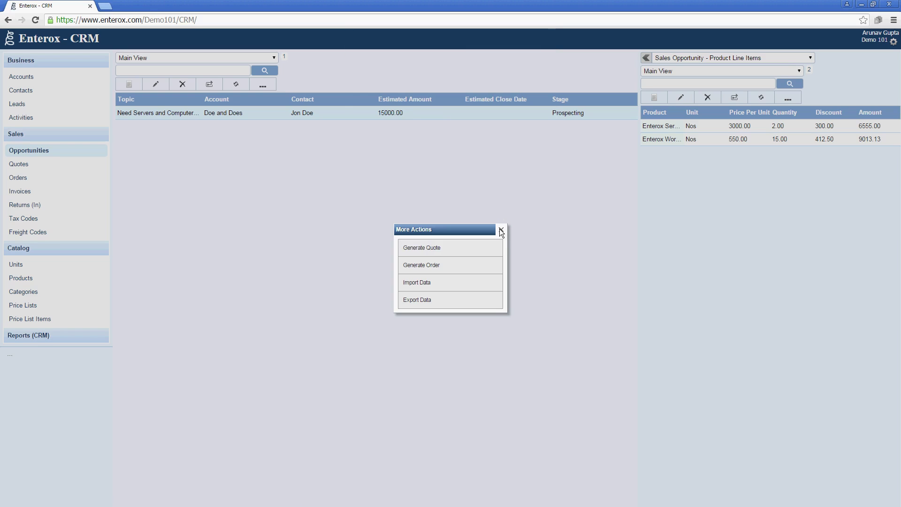
left_click(500, 229)
left_click(232, 83)
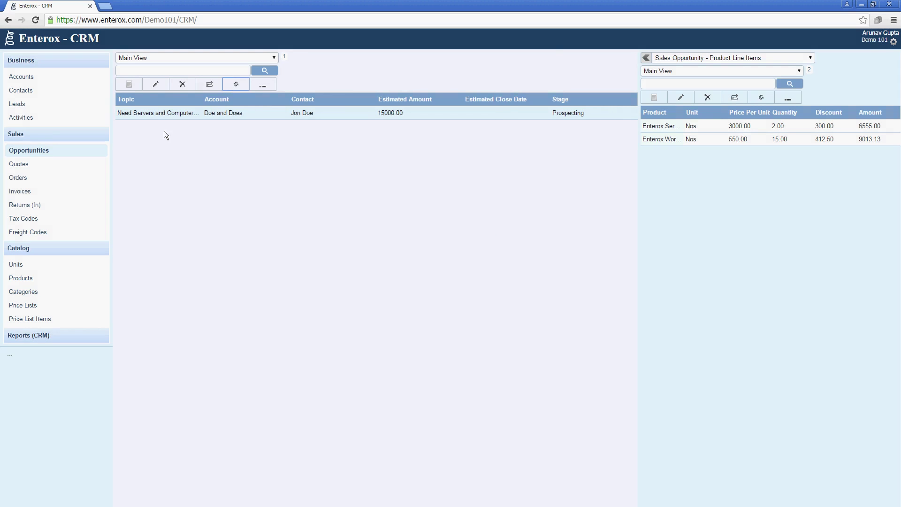
Step: Open Draft quote 0302-004 with its line items and amount details (subtotal 14250, tax 2030.63)
left_click(31, 167)
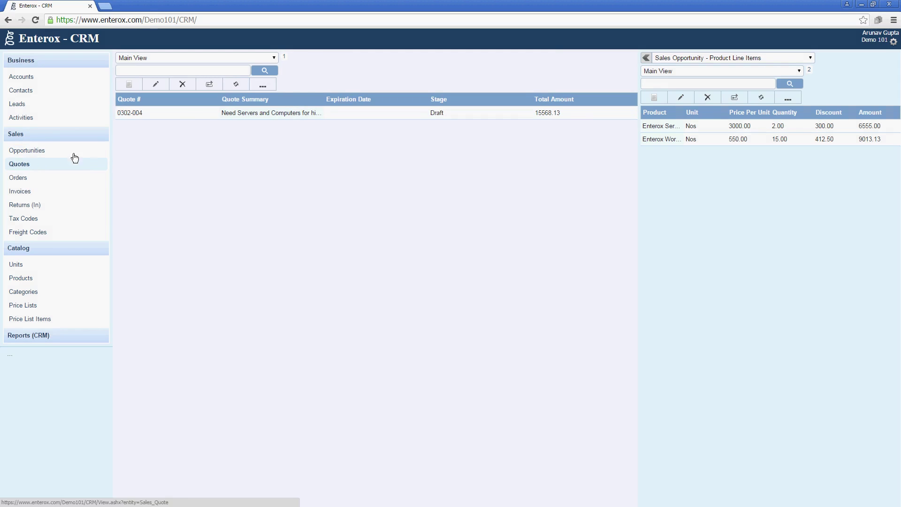
left_click(198, 114)
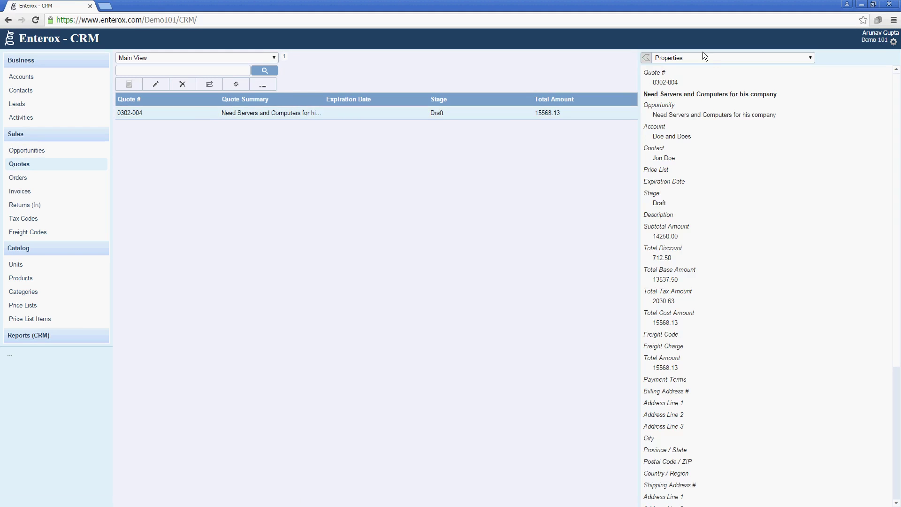
left_click(711, 56)
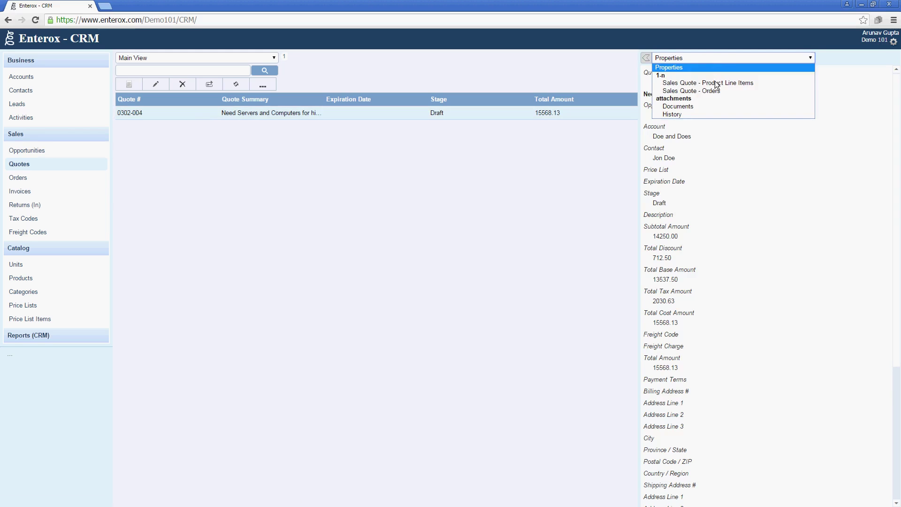
left_click(714, 83)
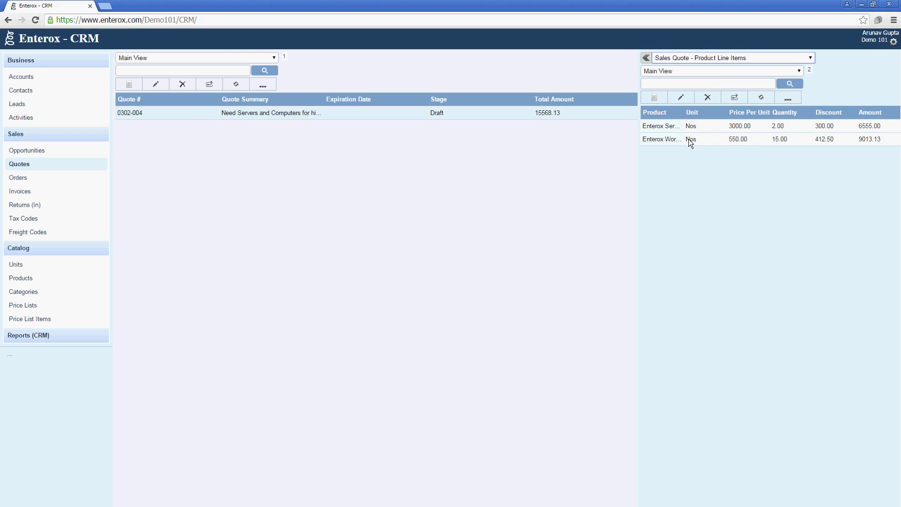
double_click(440, 117)
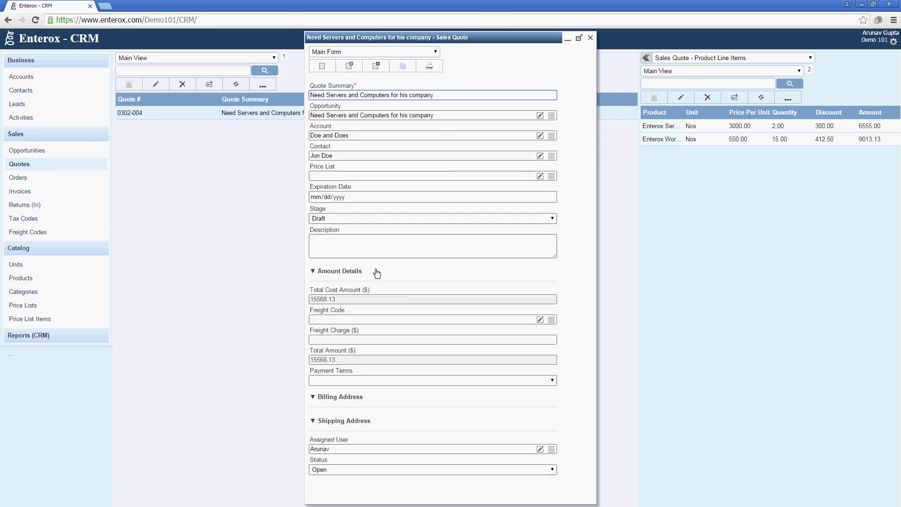
left_click(372, 272)
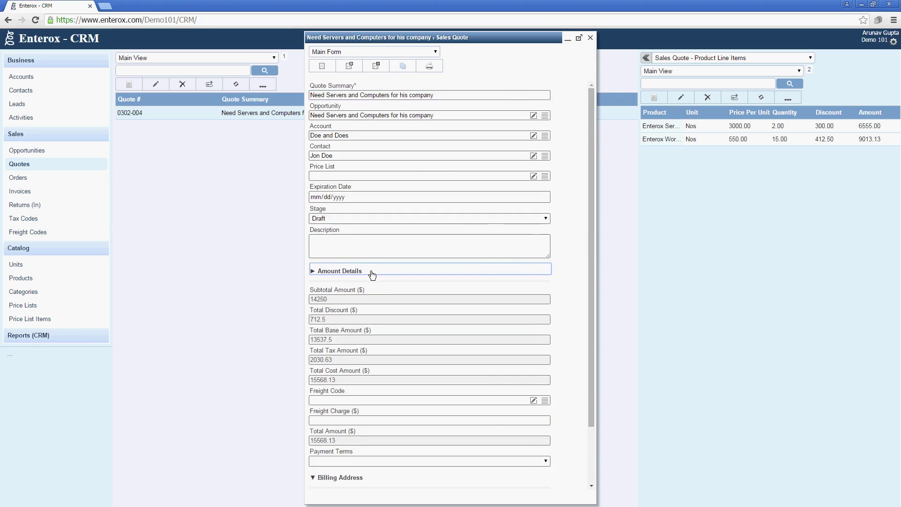
scroll(366, 272, "down", 2)
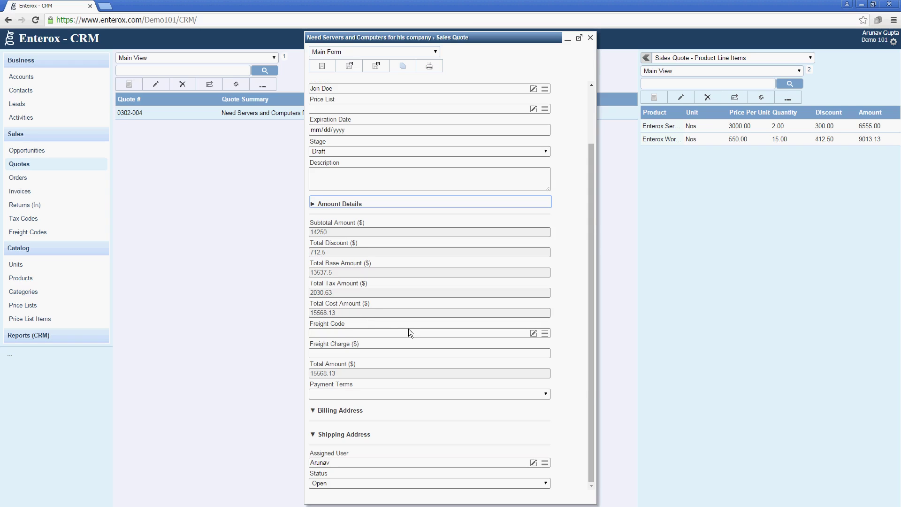
Step: Create and apply a Fast Shipping freight code with a 200 charge
left_click(533, 334)
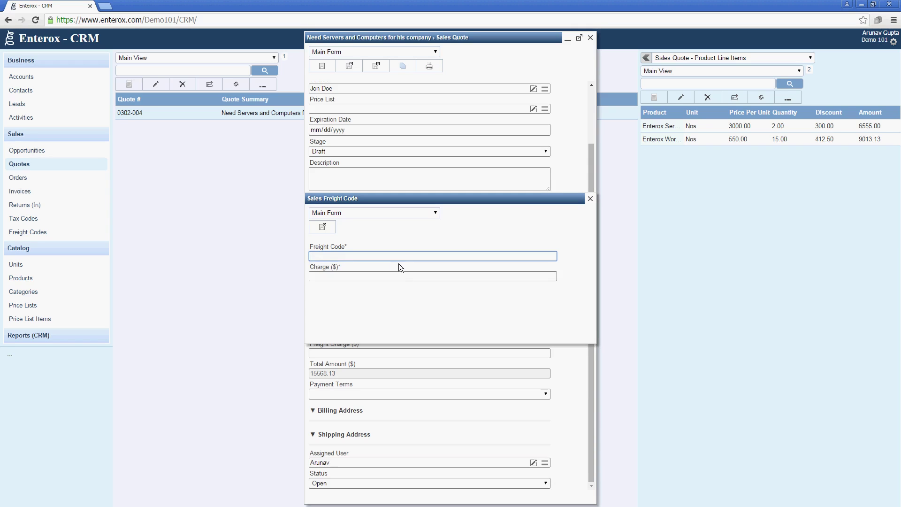
type("Fast Shipping")
key("Tab")
type("200")
key("Tab")
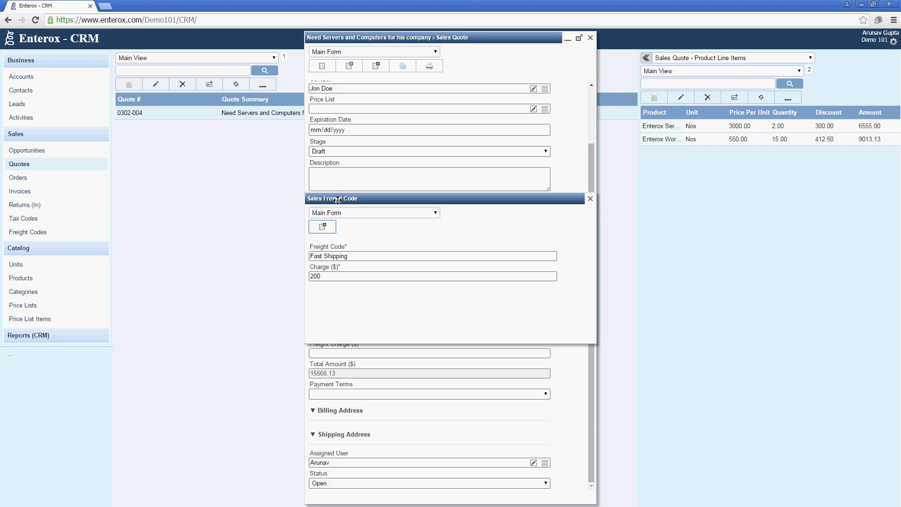
left_click(334, 224)
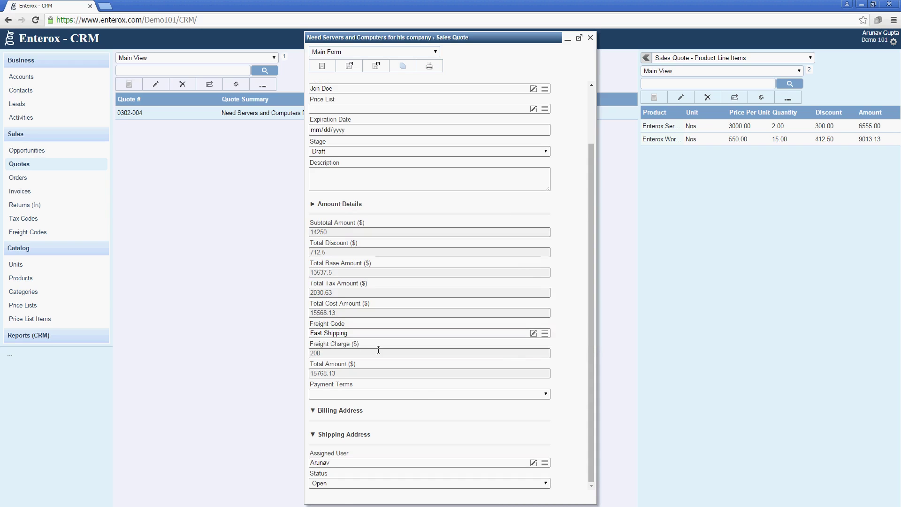
Step: Set payment terms to Net 30 and save and close the quote
left_click(425, 396)
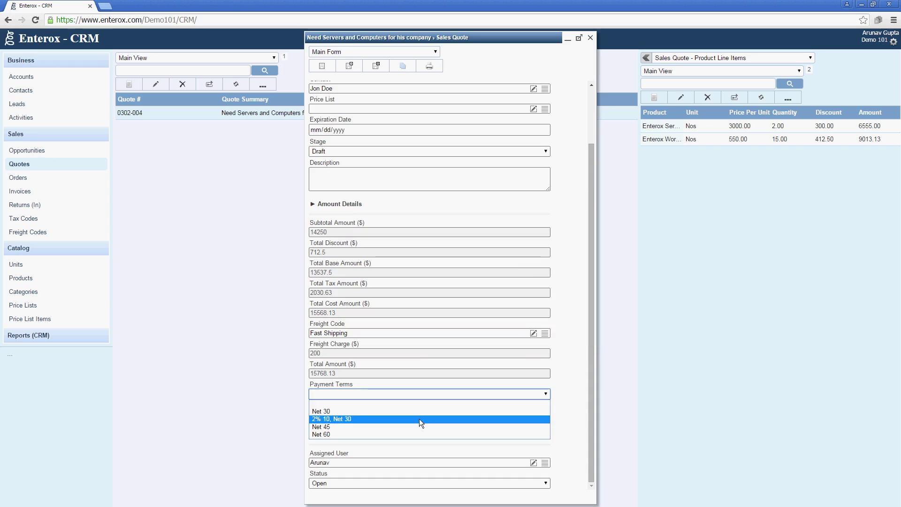
left_click(421, 410)
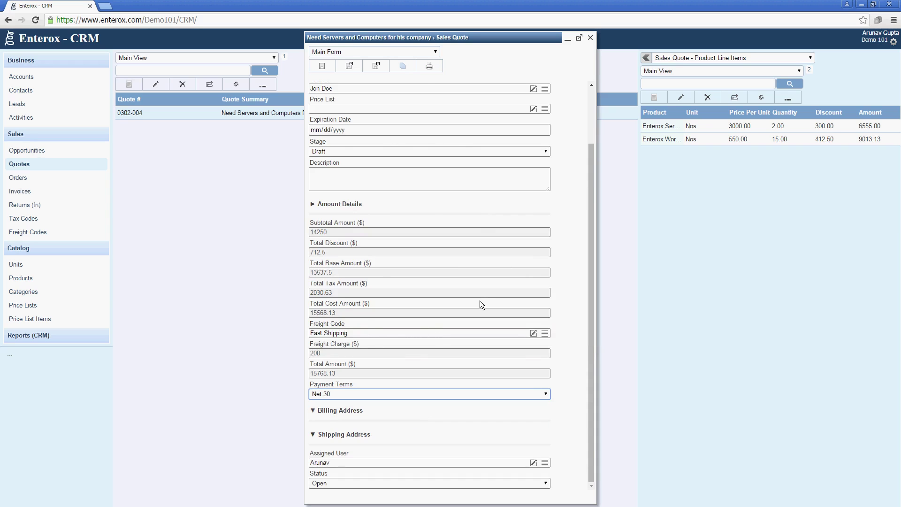
scroll(480, 300, "up", 3)
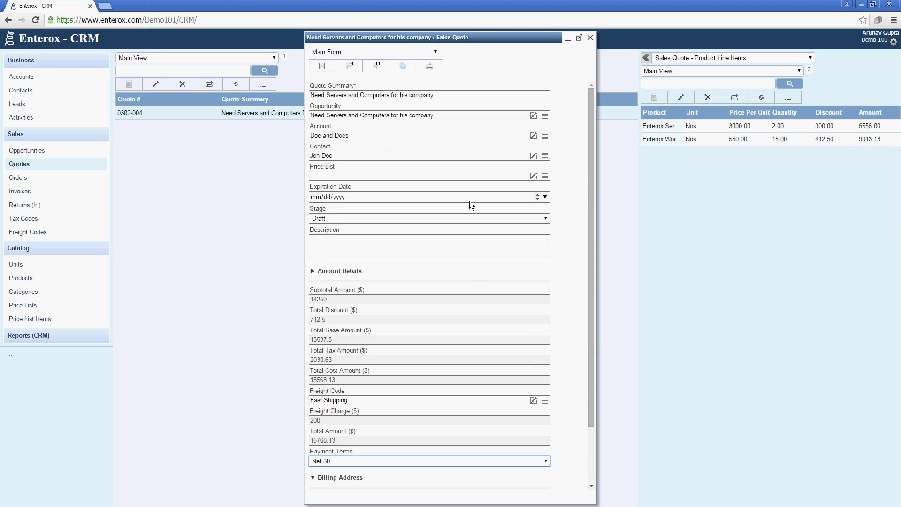
scroll(482, 254, "down", 2)
scroll(480, 251, "up", 2)
scroll(480, 251, "down", 2)
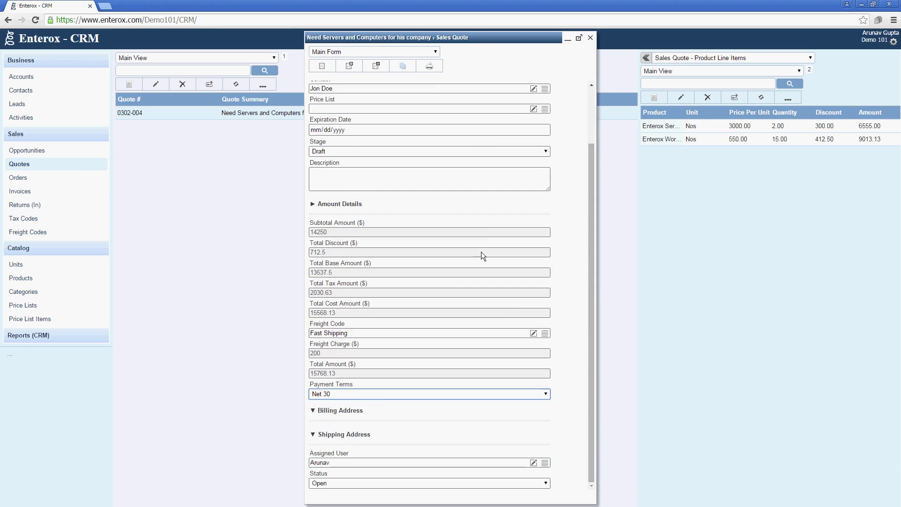
left_click(368, 411)
left_click(369, 411)
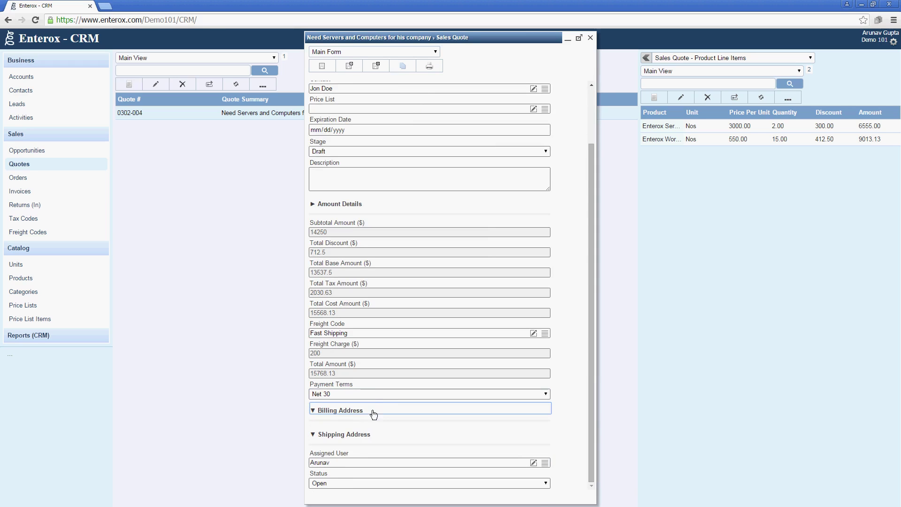
left_click(369, 434)
left_click(369, 434)
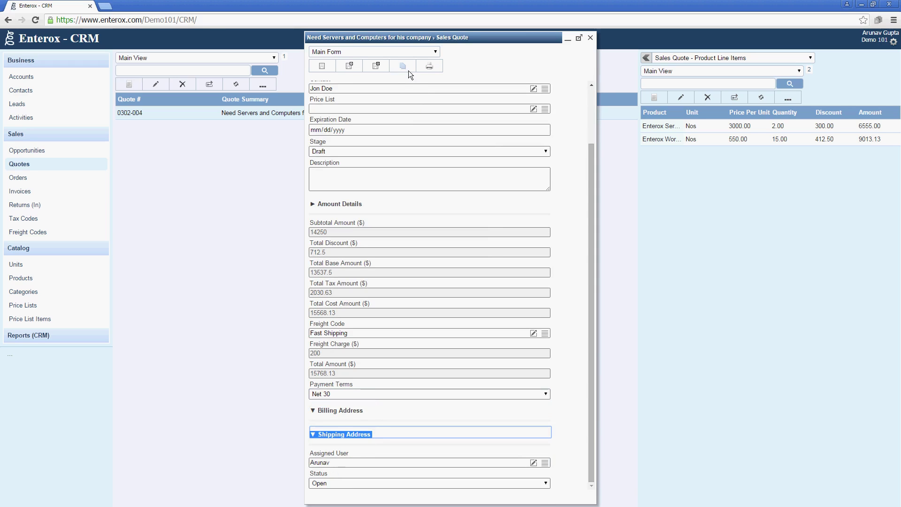
left_click(381, 68)
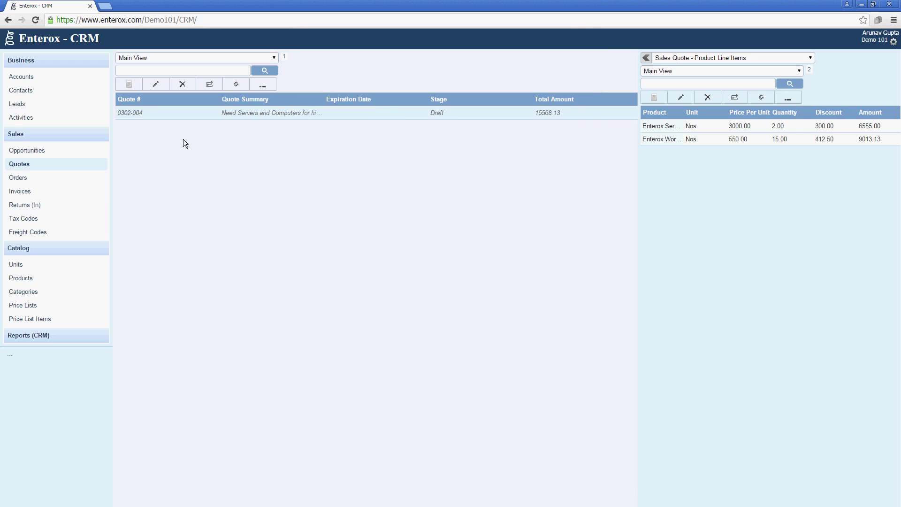
Step: Reopen quote 0302-004 and print it as a quotation totalling 15768.13
double_click(194, 116)
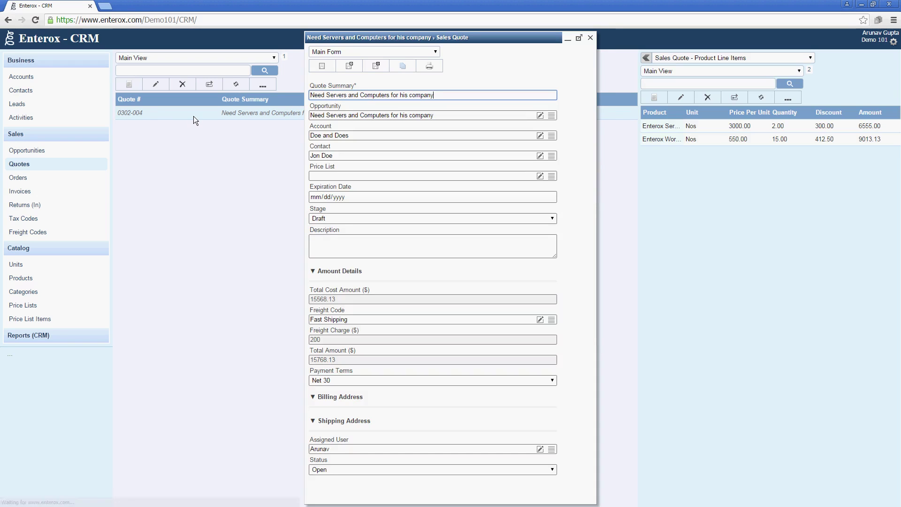
left_click(429, 67)
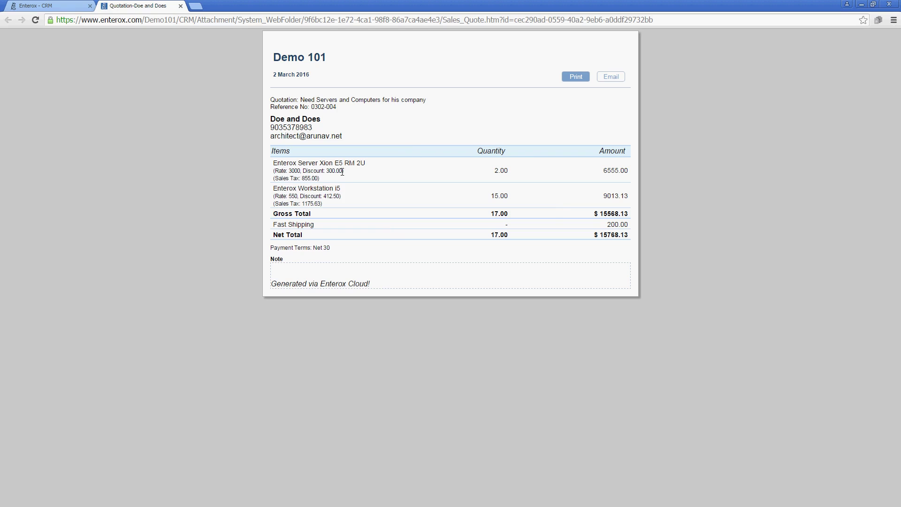
Step: Click into the quote's note area, then start printing the quotation and cancel the preview
left_click(332, 266)
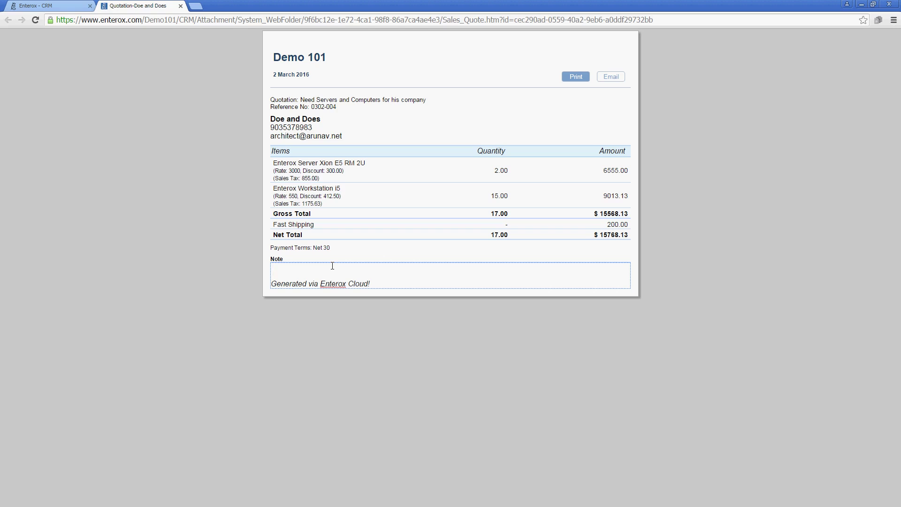
left_click(437, 358)
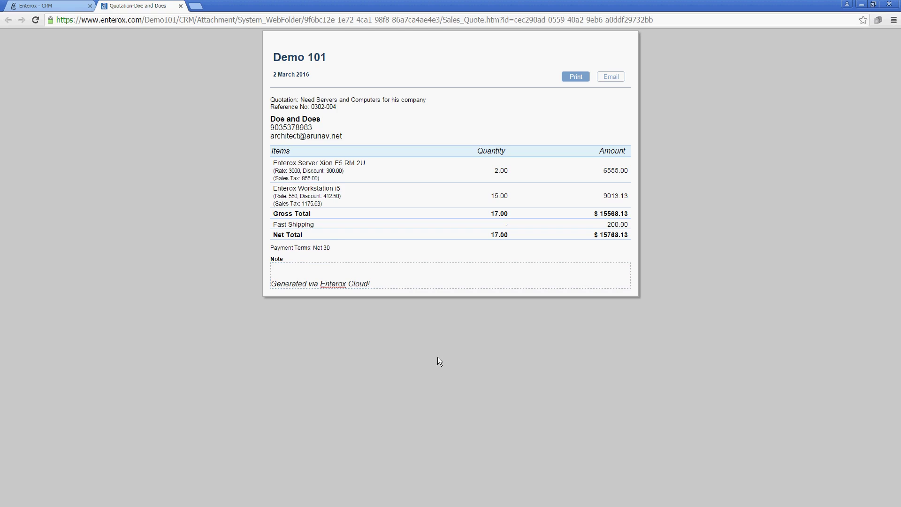
left_click(569, 75)
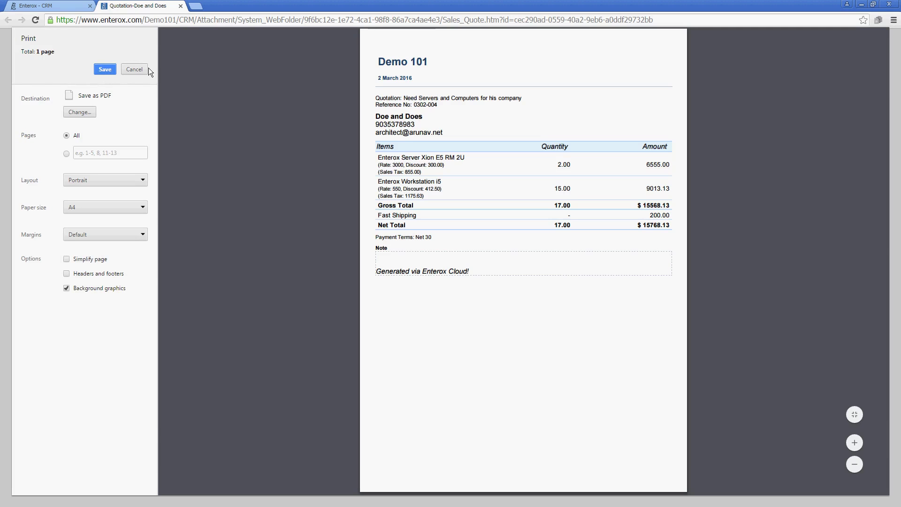
left_click(134, 70)
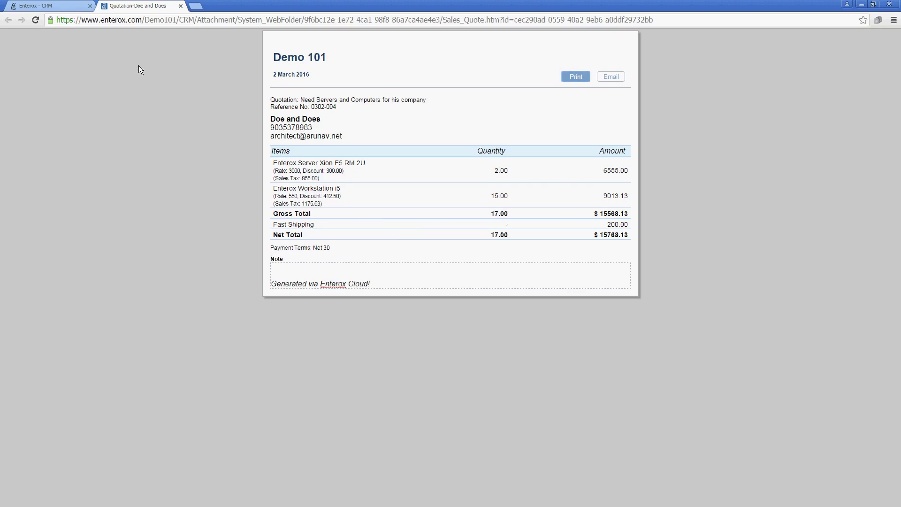
Step: Open the quotation email draft and check its state choices, then discard it without saving
left_click(609, 76)
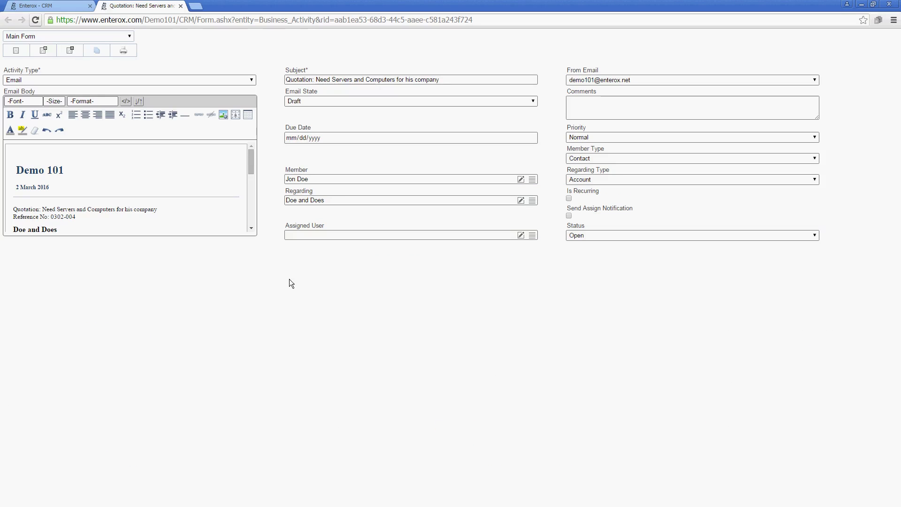
scroll(252, 207, "down", 2)
left_click_drag(252, 207, 251, 162)
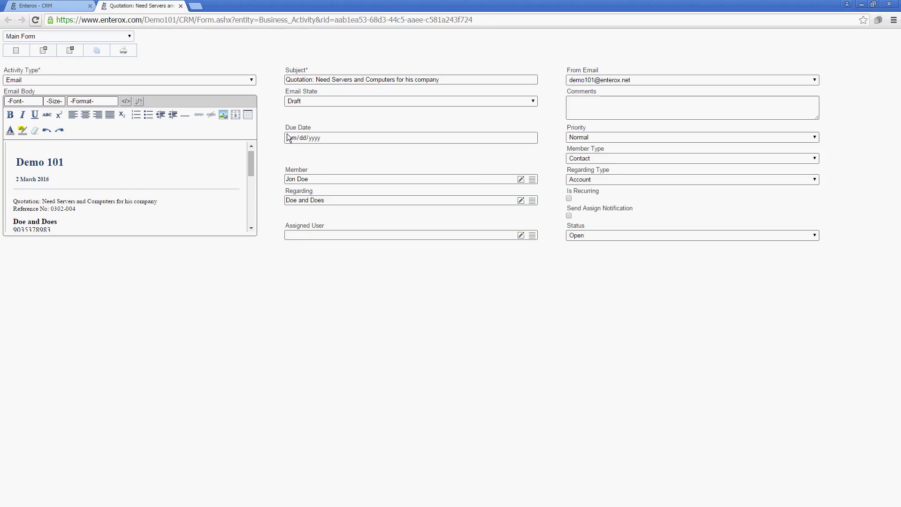
left_click(299, 99)
left_click(300, 99)
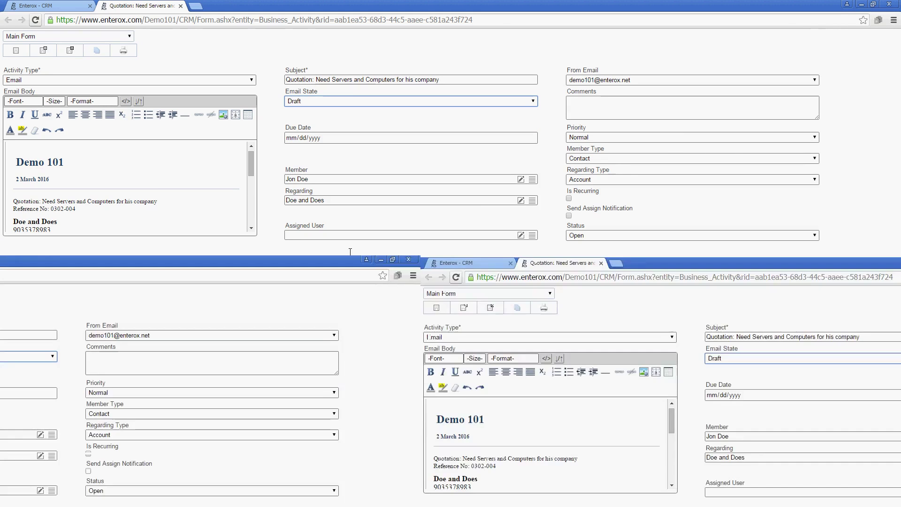
left_click(180, 5)
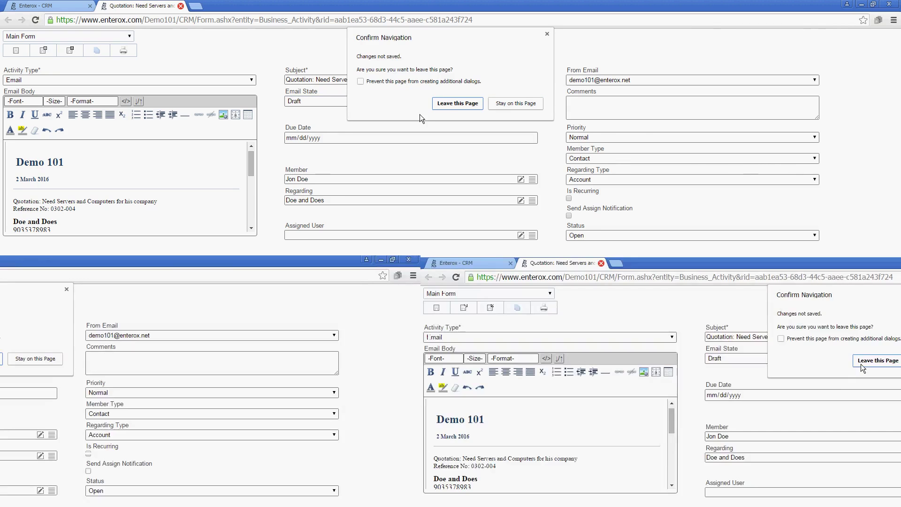
left_click(446, 104)
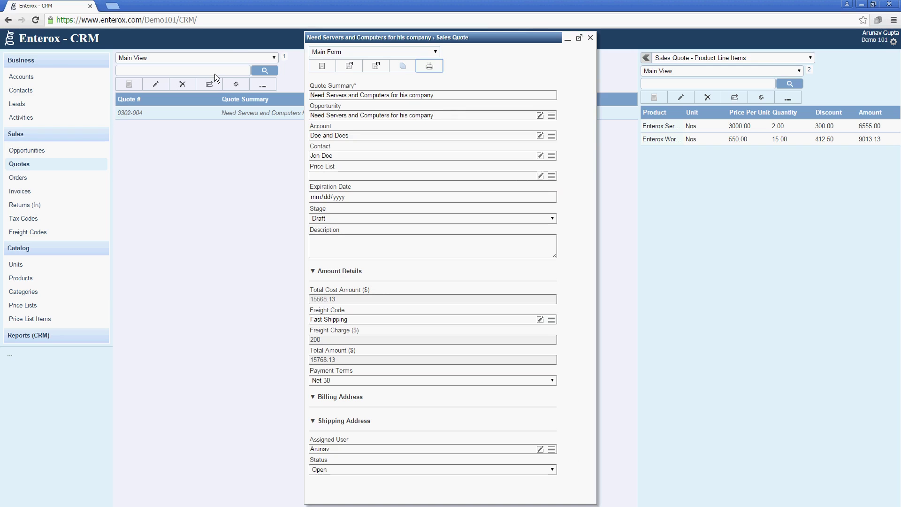
Step: Open the quotation email from the Activities list and expand its body to show the full quote
left_click(590, 39)
left_click(38, 119)
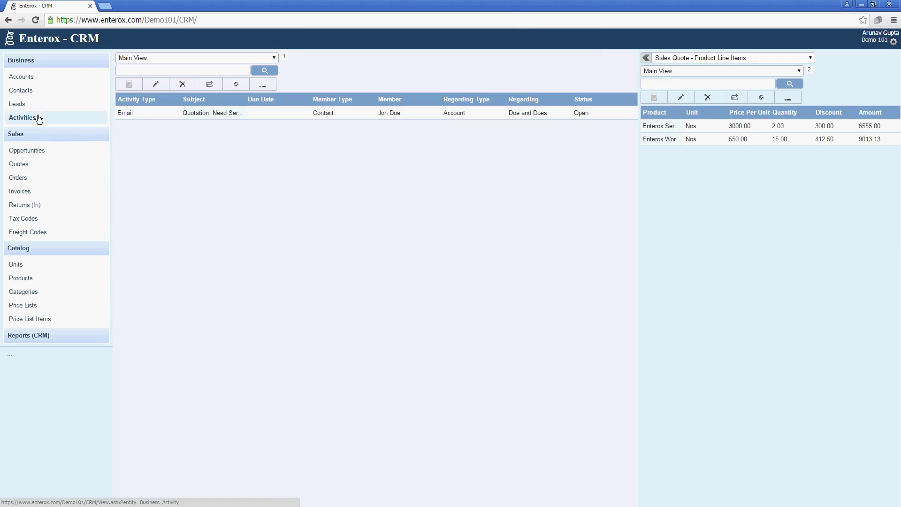
left_click(203, 114)
double_click(202, 114)
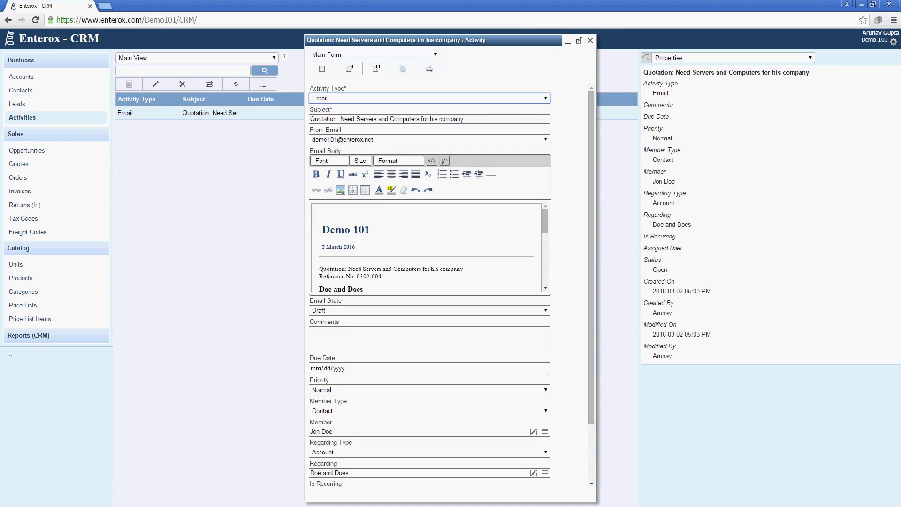
left_click_drag(545, 225, 546, 202)
left_click(445, 160)
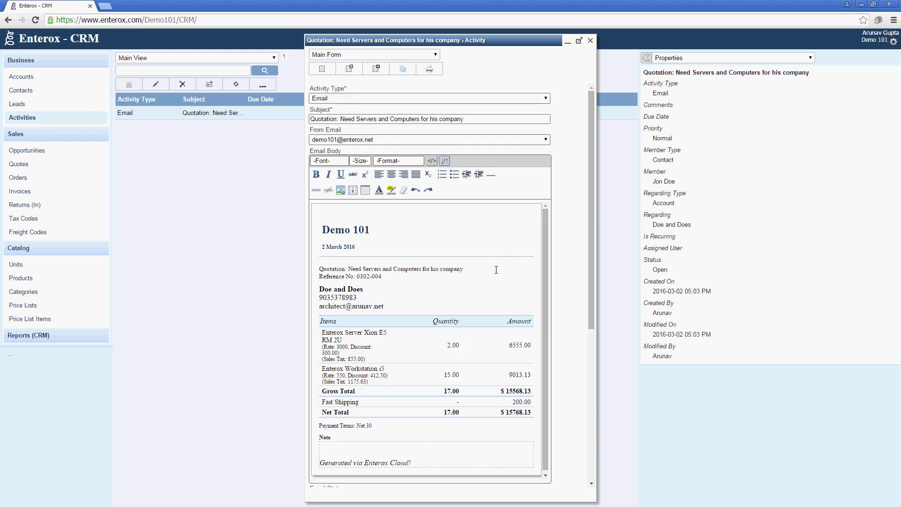
scroll(496, 270, "down", 2)
scroll(496, 270, "down", 2)
scroll(496, 270, "up", 4)
left_click_drag(588, 201, 591, 381)
Step: Assign the email to the only user, set Email State to Send, and save and close
left_click(478, 463)
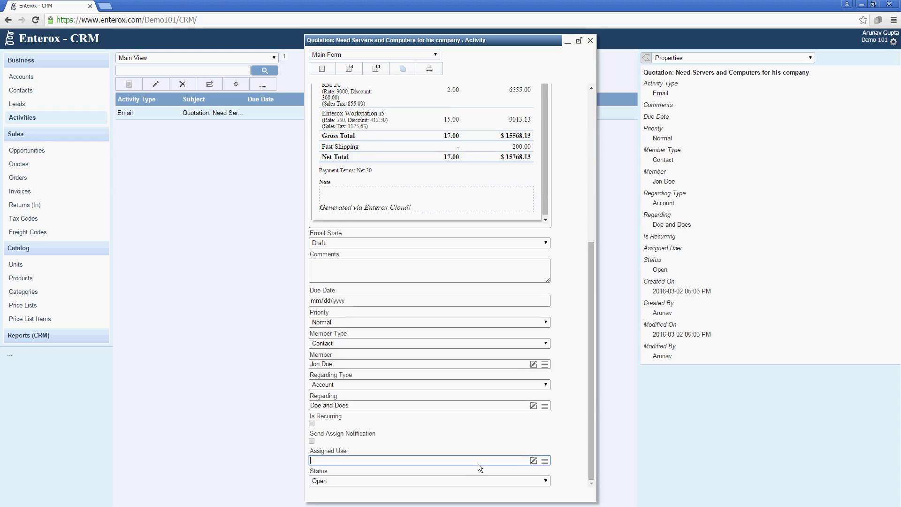
left_click(544, 460)
left_click(387, 269)
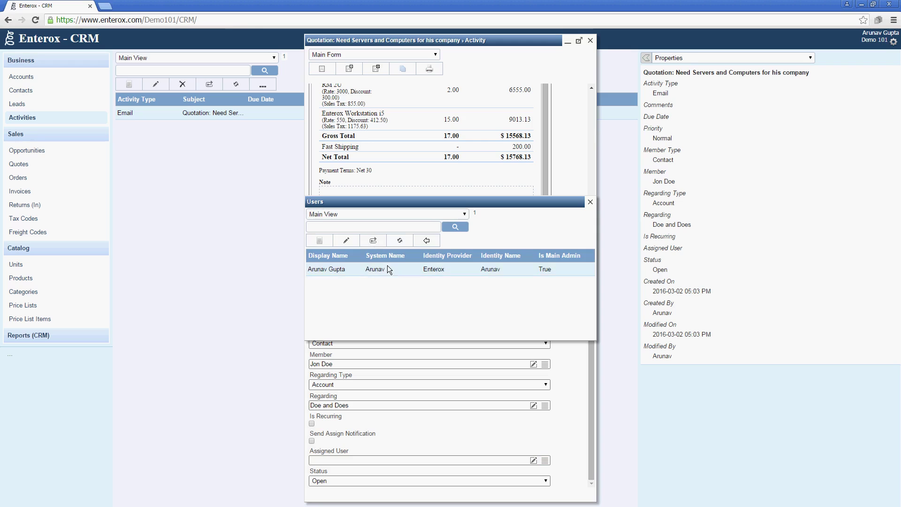
left_click(425, 240)
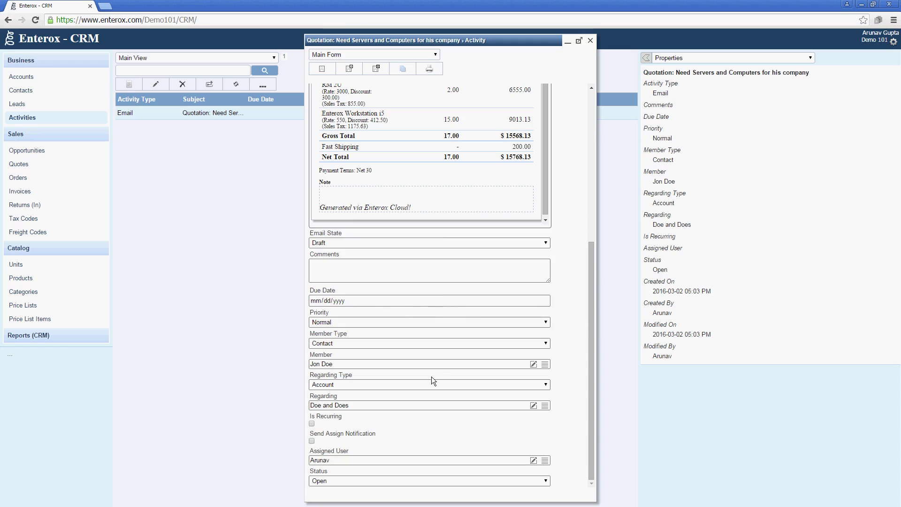
scroll(407, 264, "up", 1)
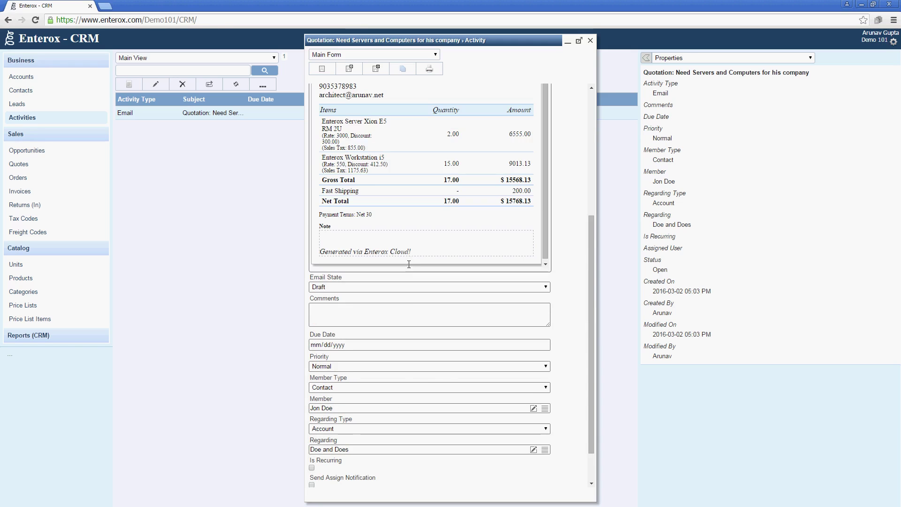
left_click(407, 289)
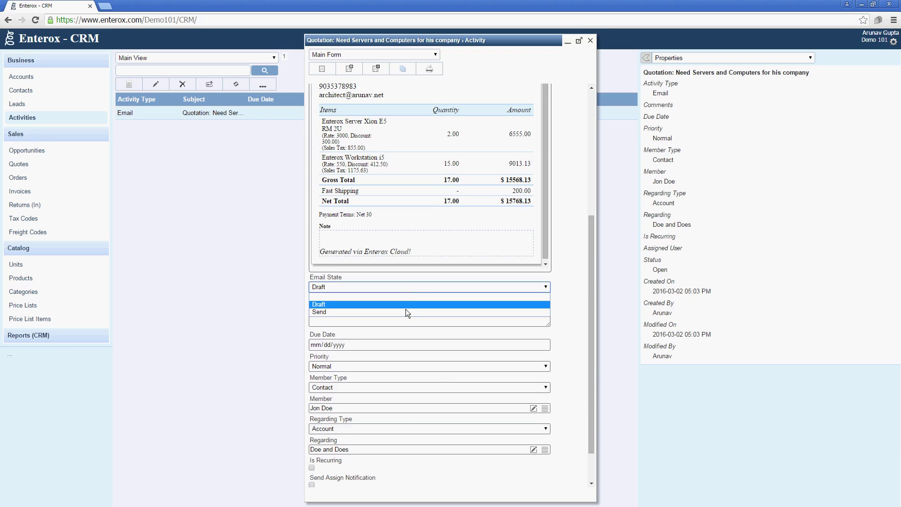
left_click(405, 309)
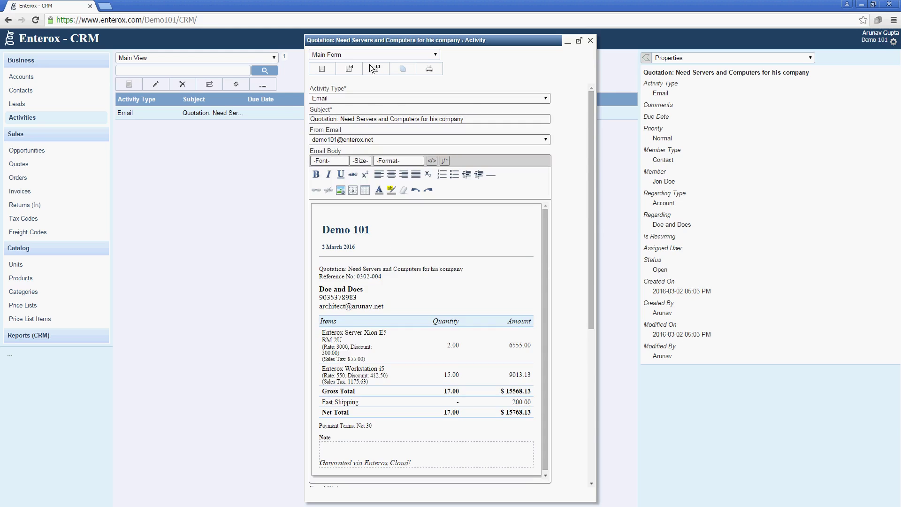
left_click(375, 69)
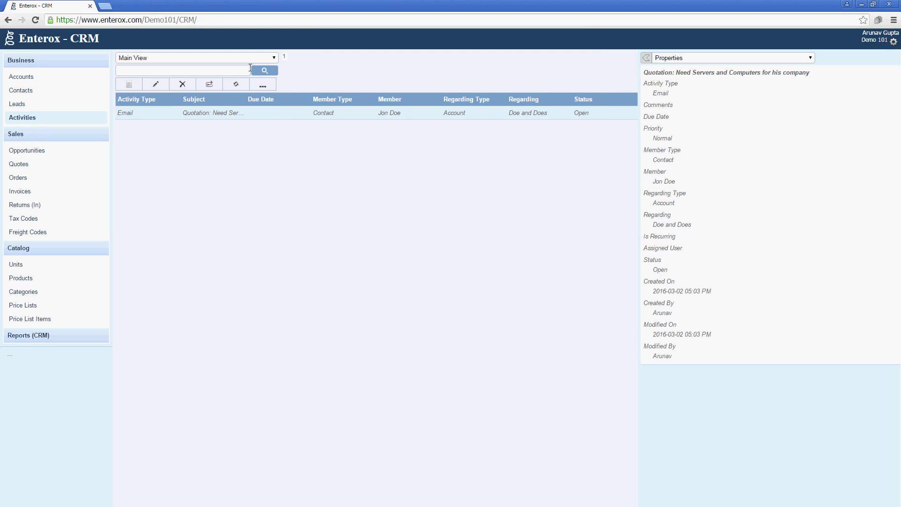
Step: Show the customer contact's activities and open the quotation email, then close it without saving
left_click(233, 87)
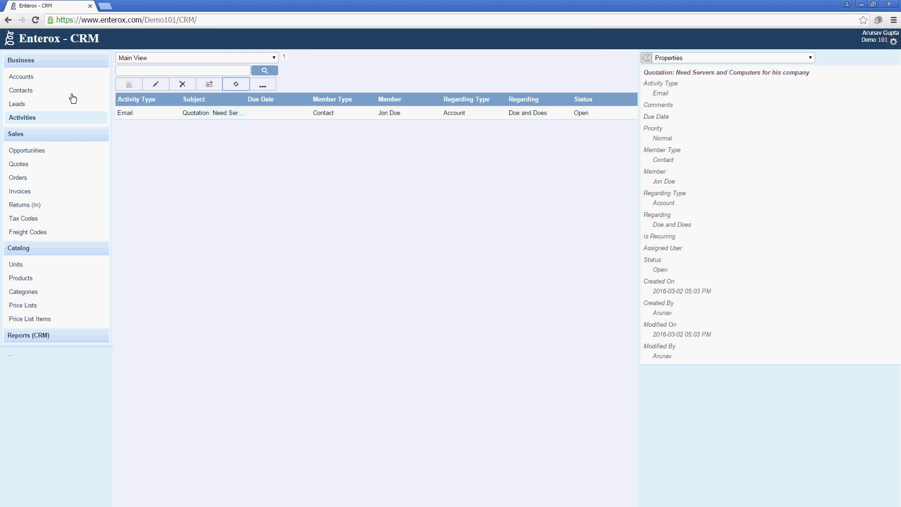
left_click(73, 92)
left_click(133, 115)
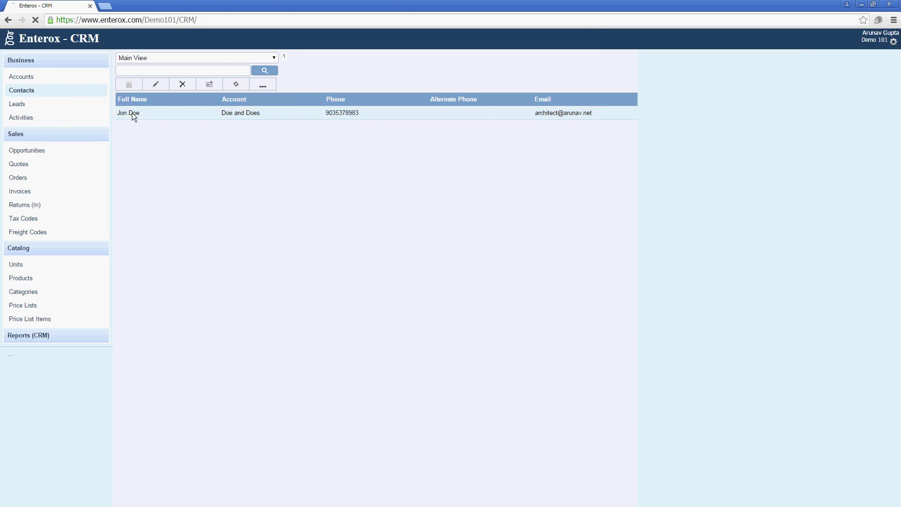
left_click(681, 58)
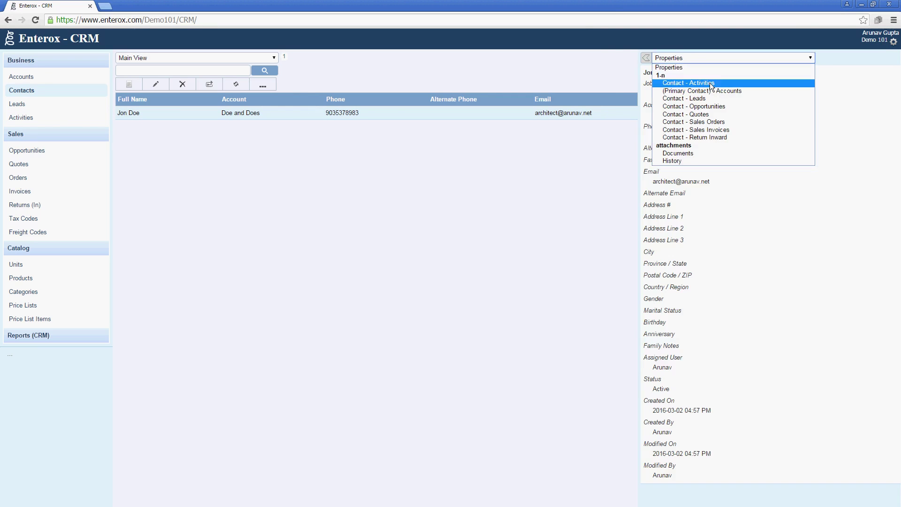
left_click(709, 82)
double_click(710, 127)
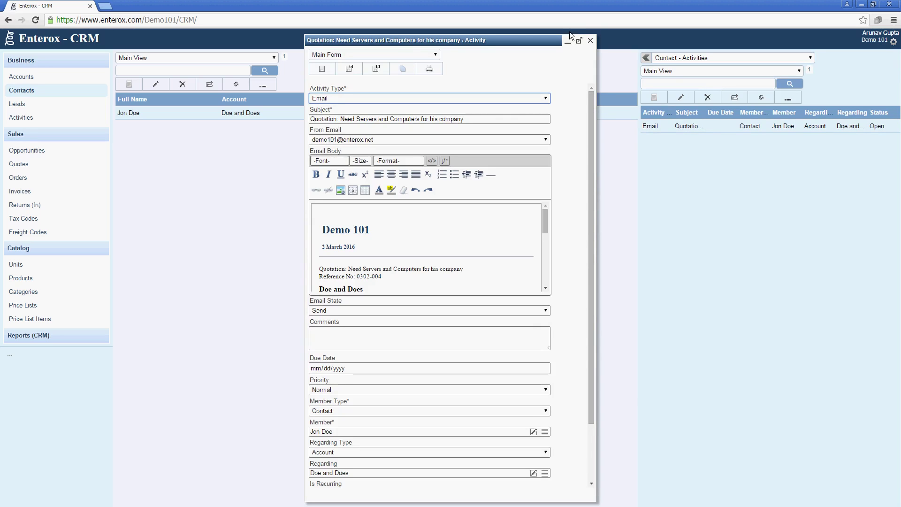
left_click(589, 41)
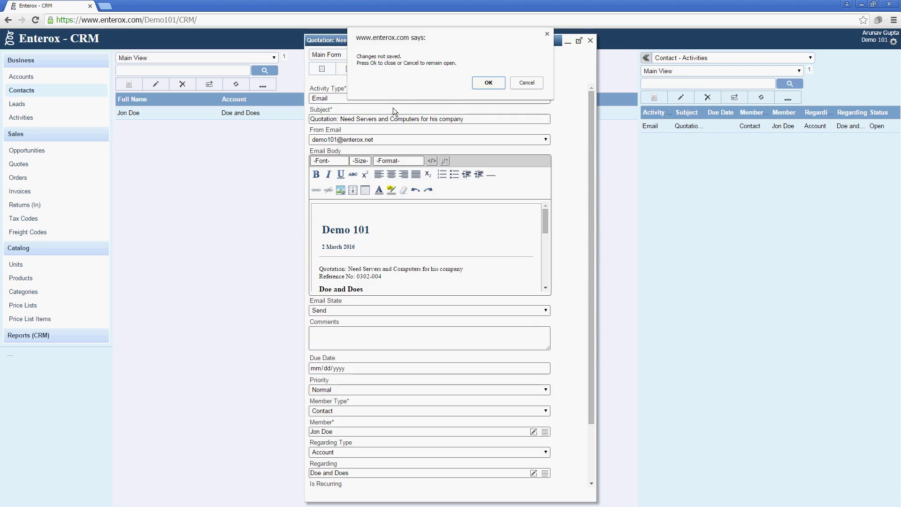
left_click(472, 87)
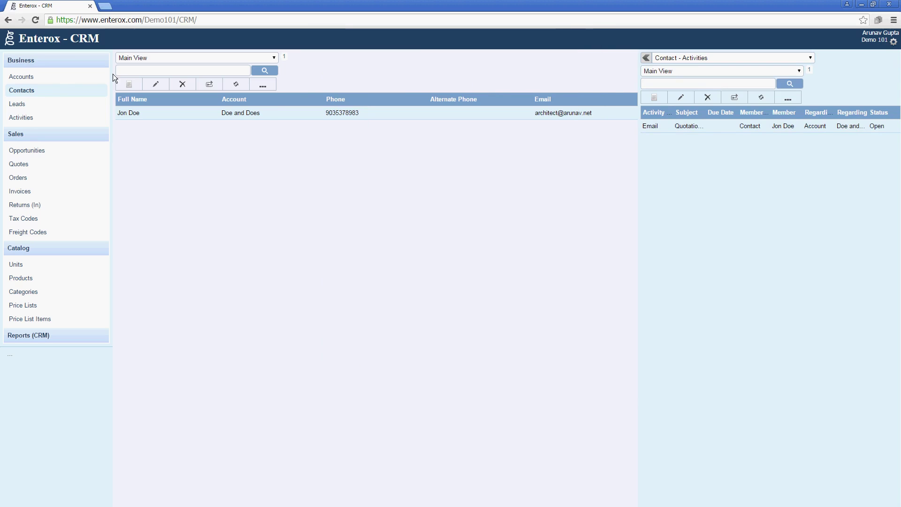
Step: Select the Doe and Does account and show Account - Activities in the side panel
left_click(52, 79)
left_click(188, 116)
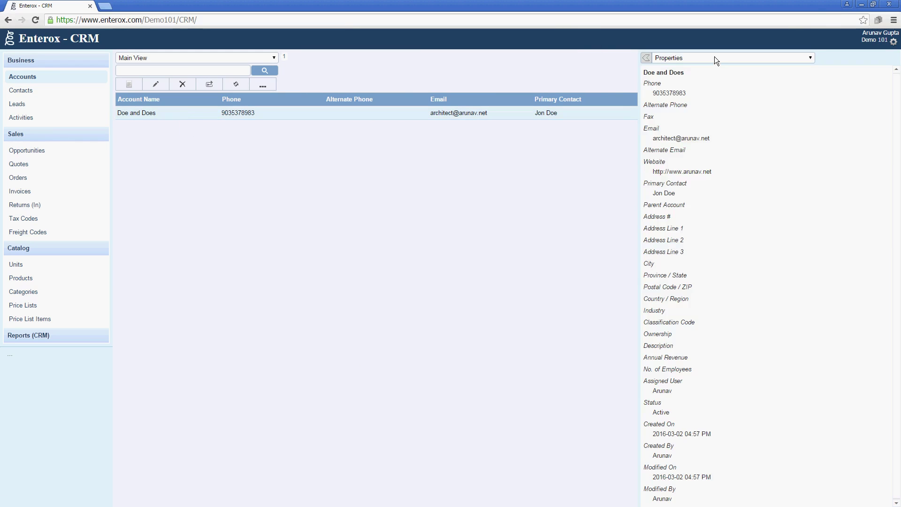
left_click(714, 59)
left_click(725, 83)
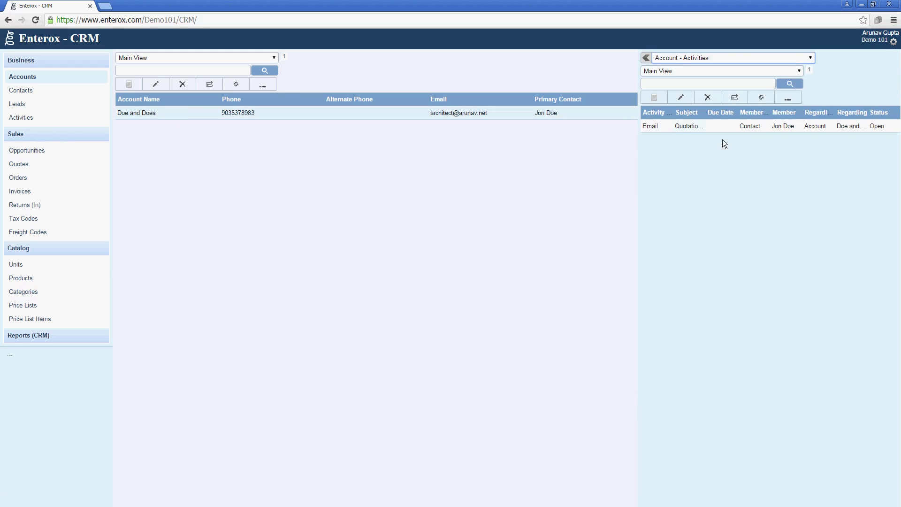
left_click(56, 247)
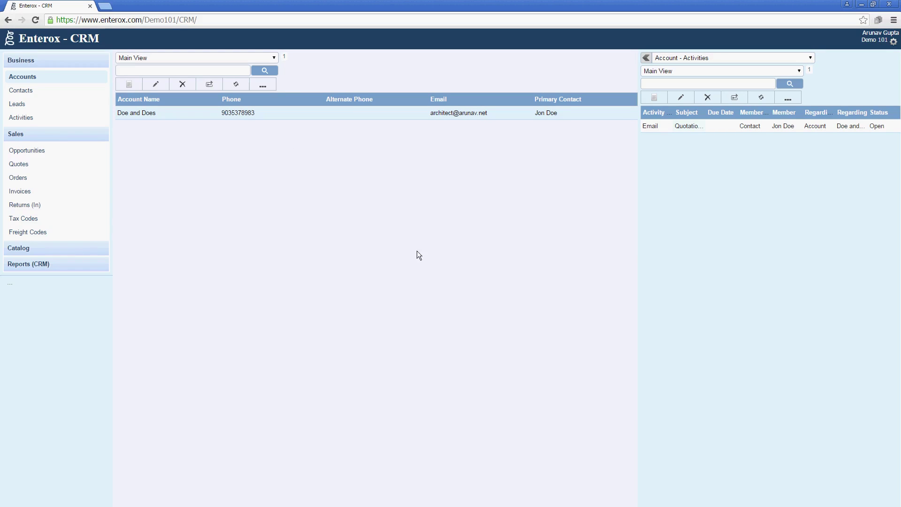
Step: Set quote 0302-004's stage to Closed - Accepted and save and close it
left_click(65, 167)
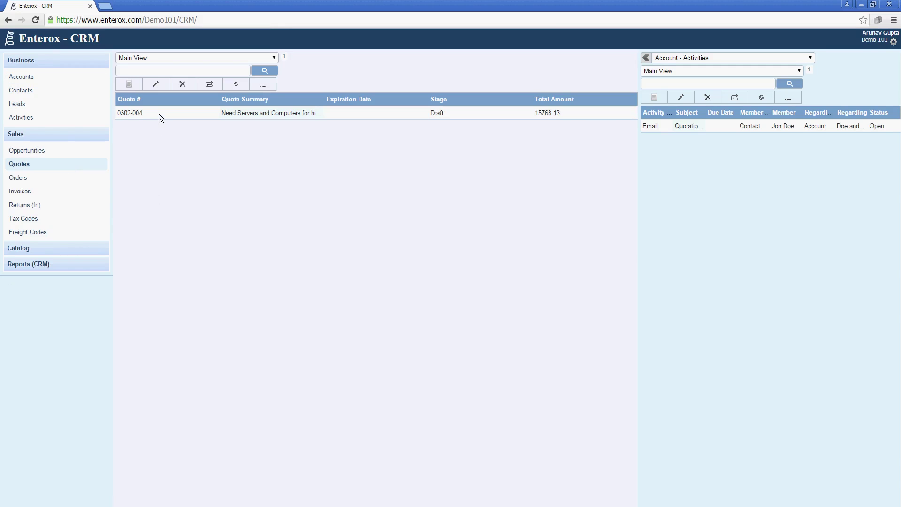
double_click(158, 114)
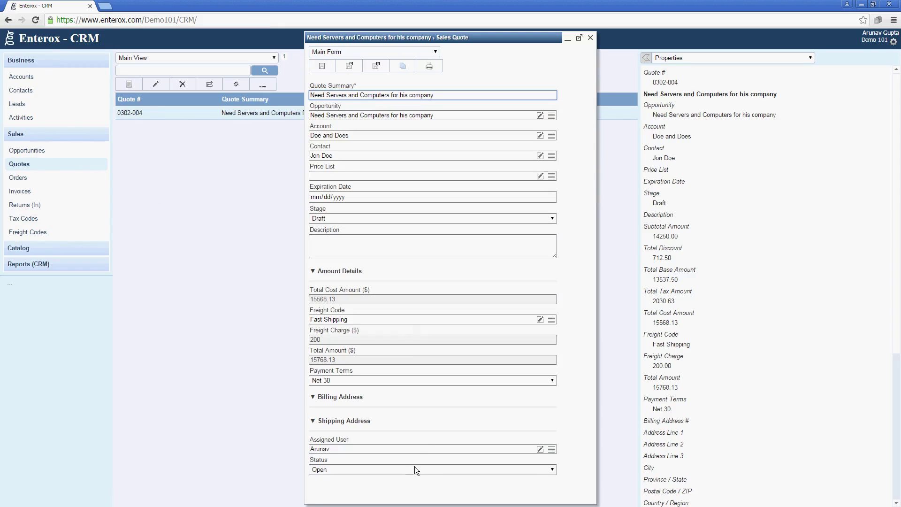
left_click(387, 218)
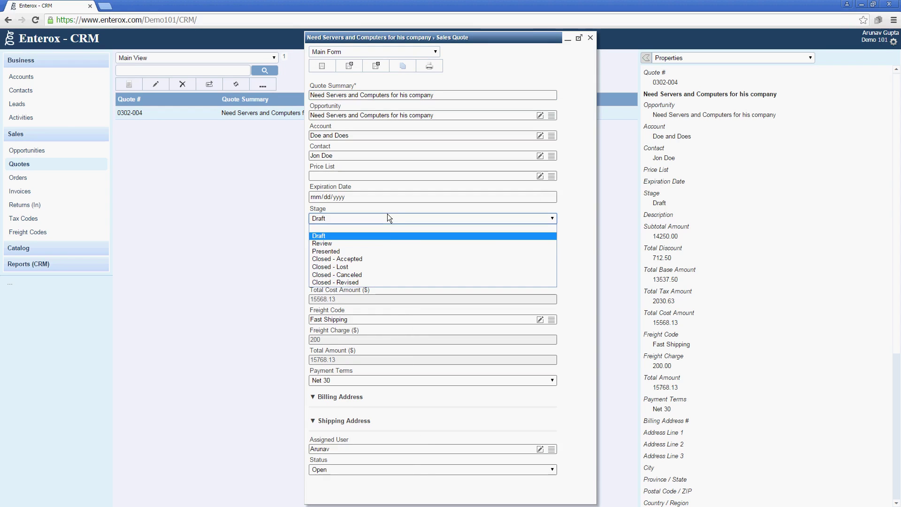
left_click(390, 261)
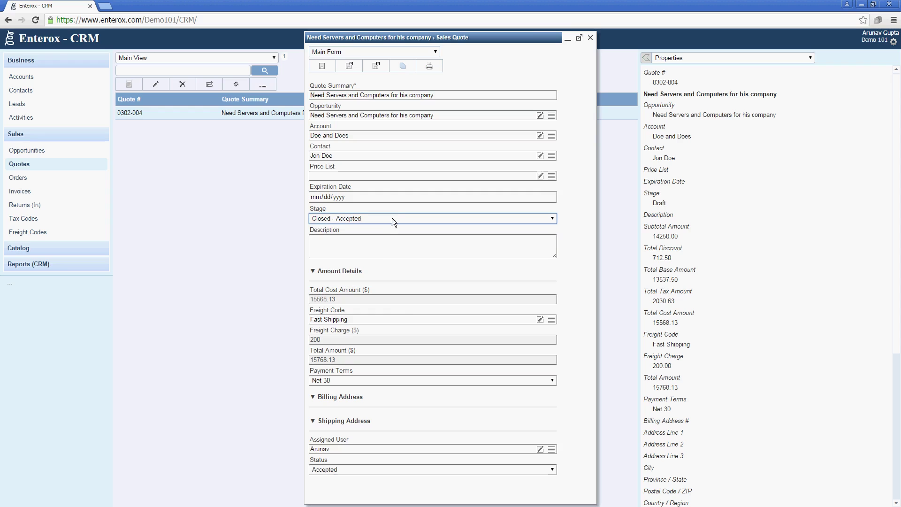
left_click(392, 219)
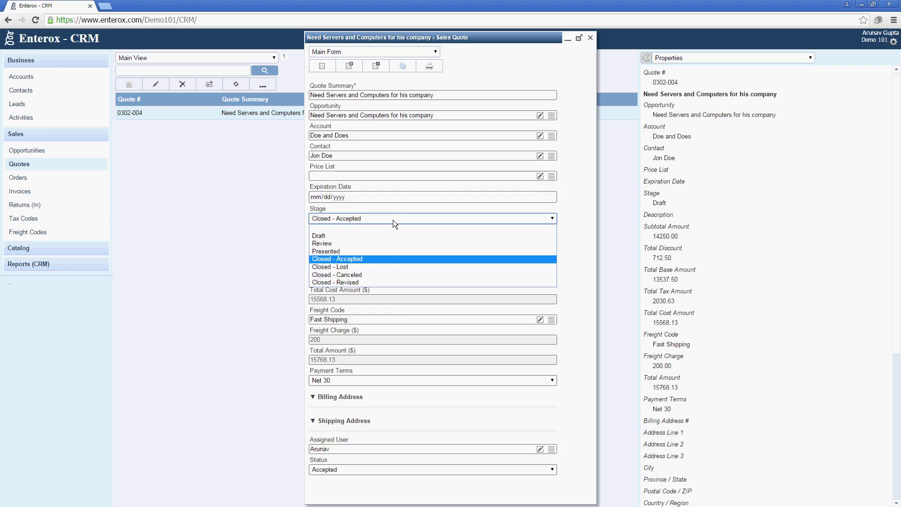
left_click(385, 262)
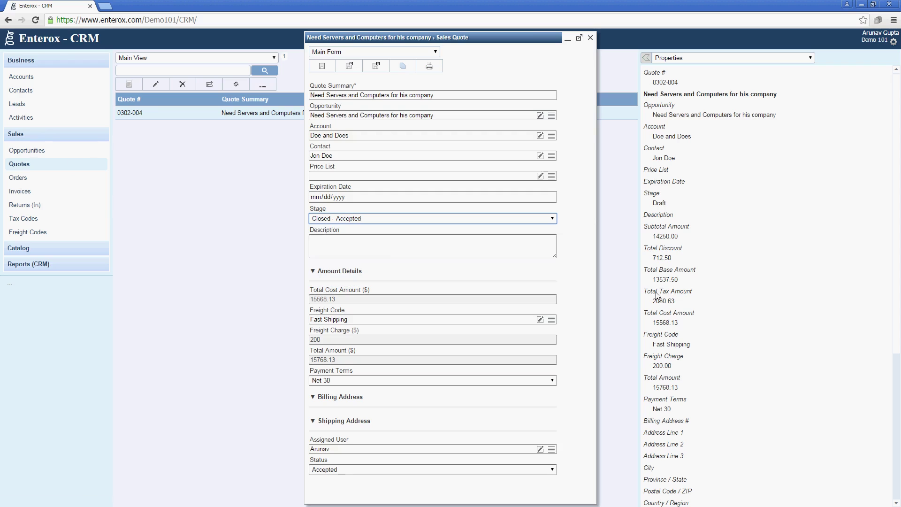
left_click(455, 245)
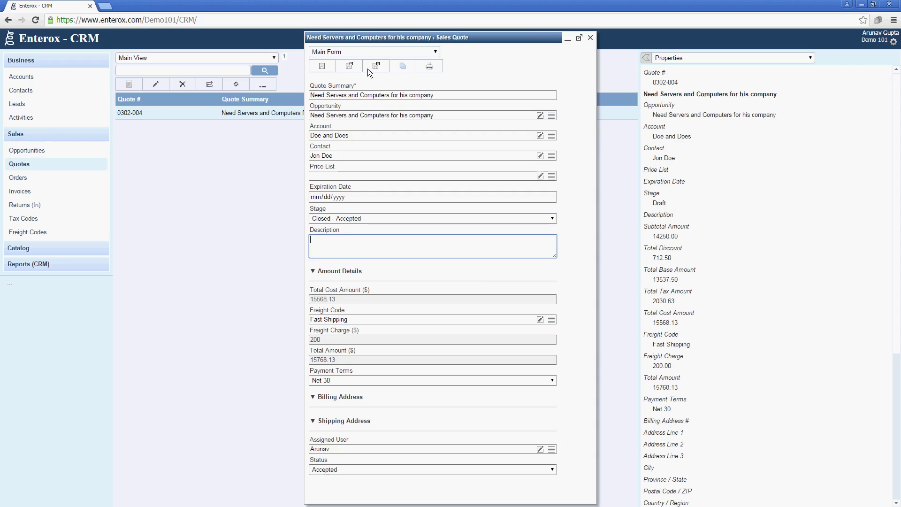
left_click(368, 68)
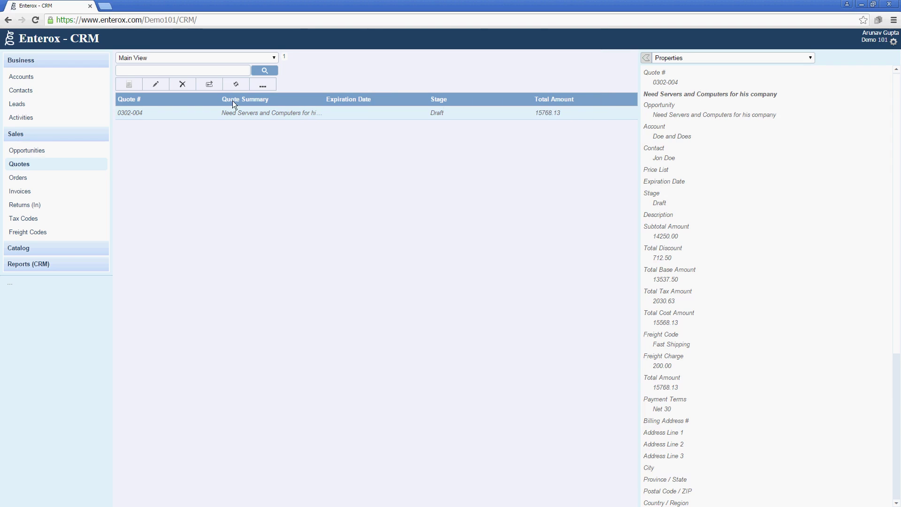
Step: Generate order 0302-006 from the quote with Generate Order, then go to the Orders list
left_click(263, 85)
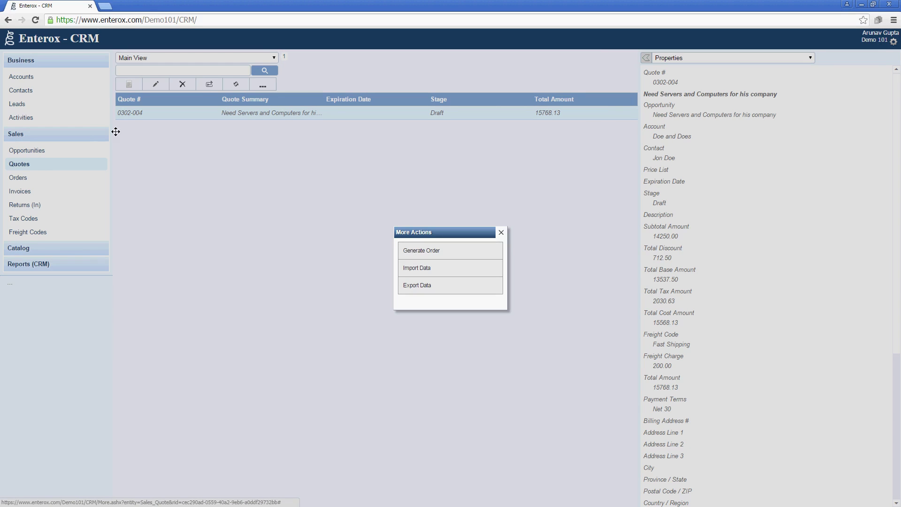
left_click(421, 252)
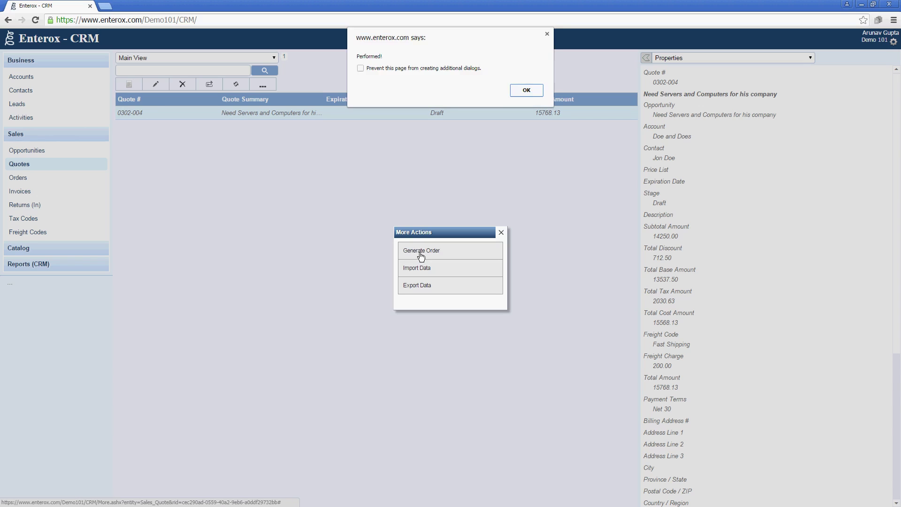
left_click(524, 91)
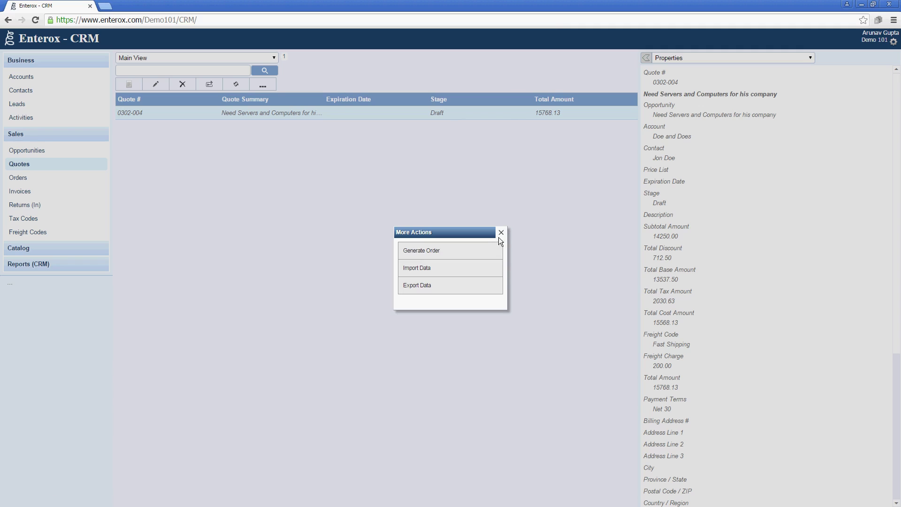
left_click(501, 232)
left_click(54, 179)
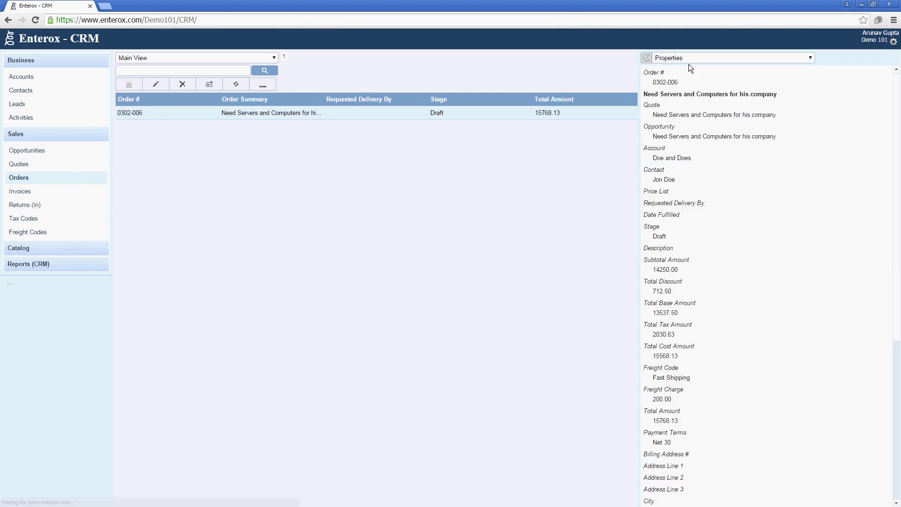
Step: Show Product Line Items in the side panel and open order 0302-006 to check its amount details
left_click(690, 59)
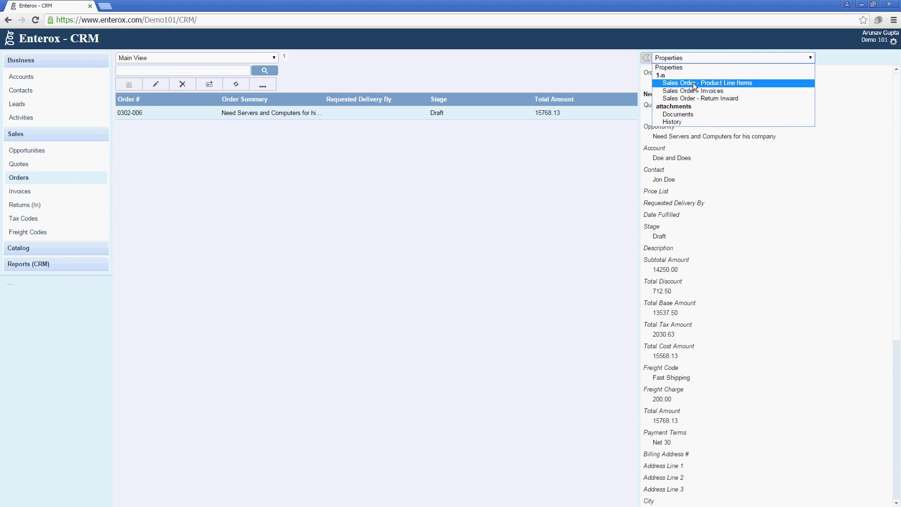
left_click(694, 83)
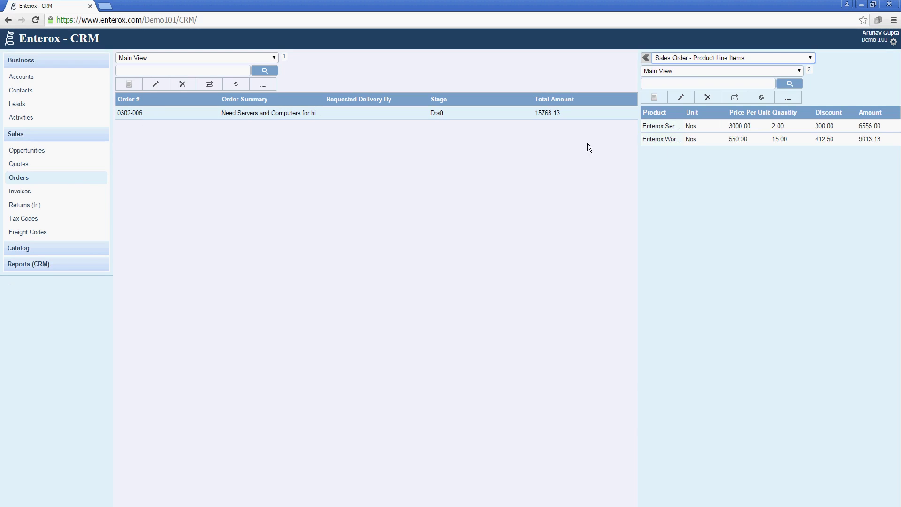
double_click(272, 114)
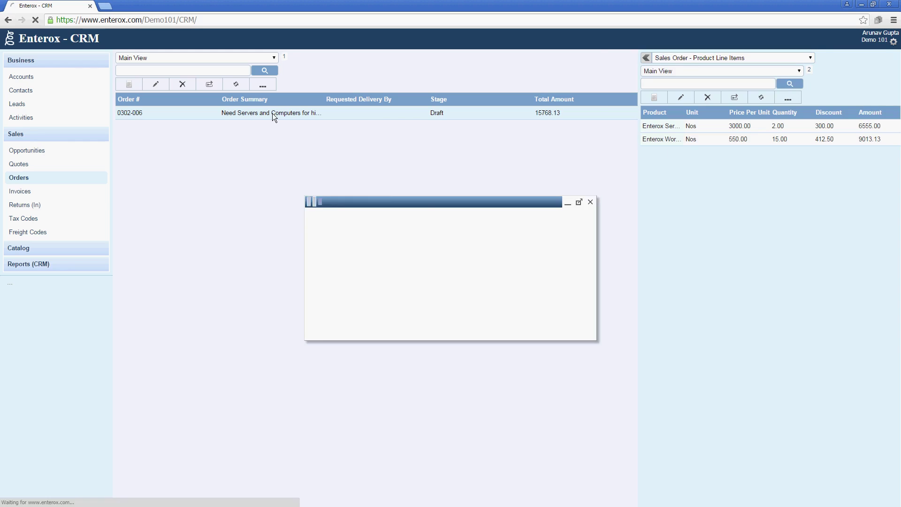
left_click(347, 316)
left_click(347, 316)
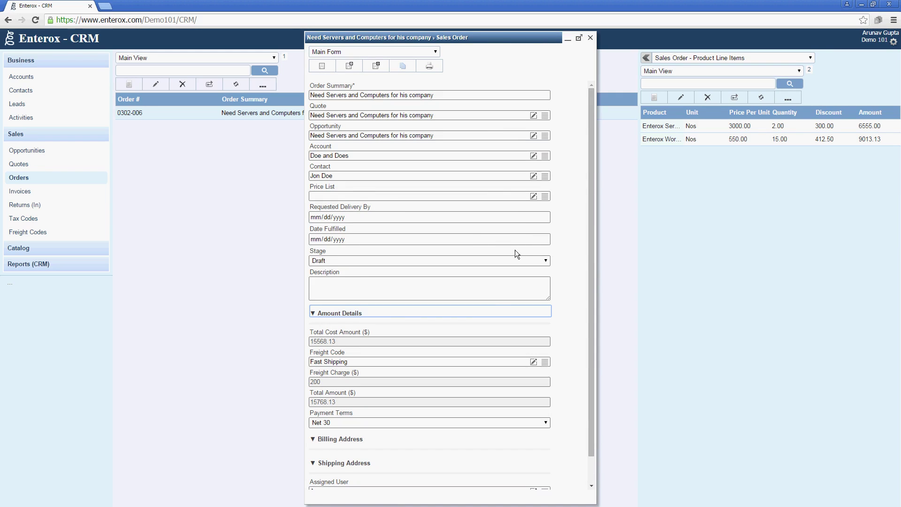
scroll(500, 317, "down", 1)
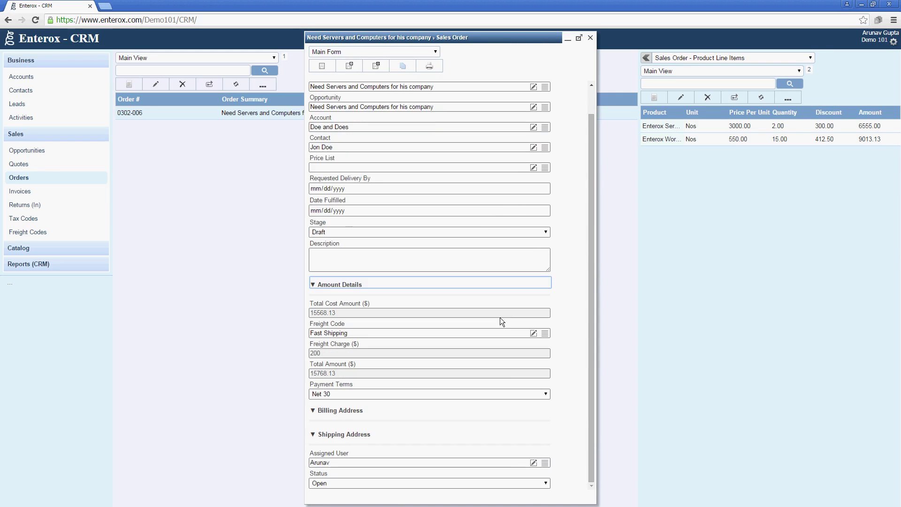
left_click(589, 38)
Step: Set order 0302-006's stage to Closed - Fulfilled, save it, and generate an invoice
double_click(242, 113)
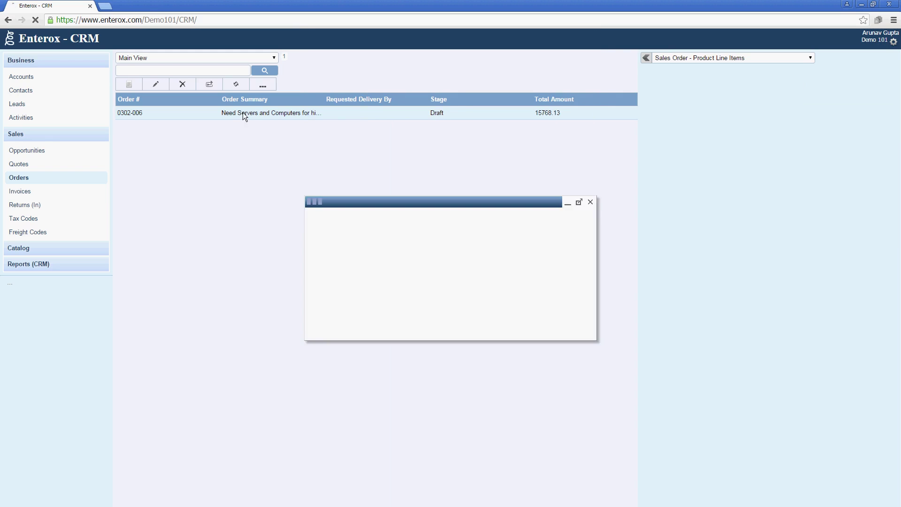
left_click(419, 260)
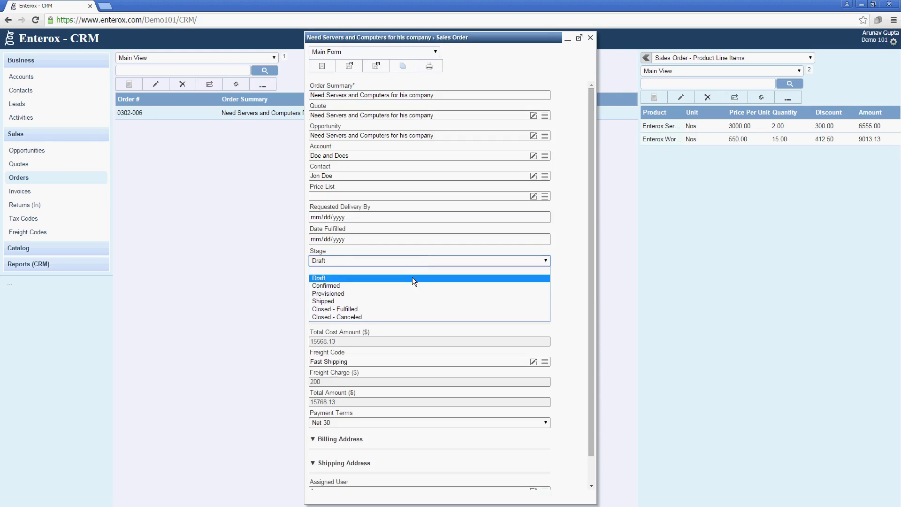
left_click(409, 286)
left_click(410, 264)
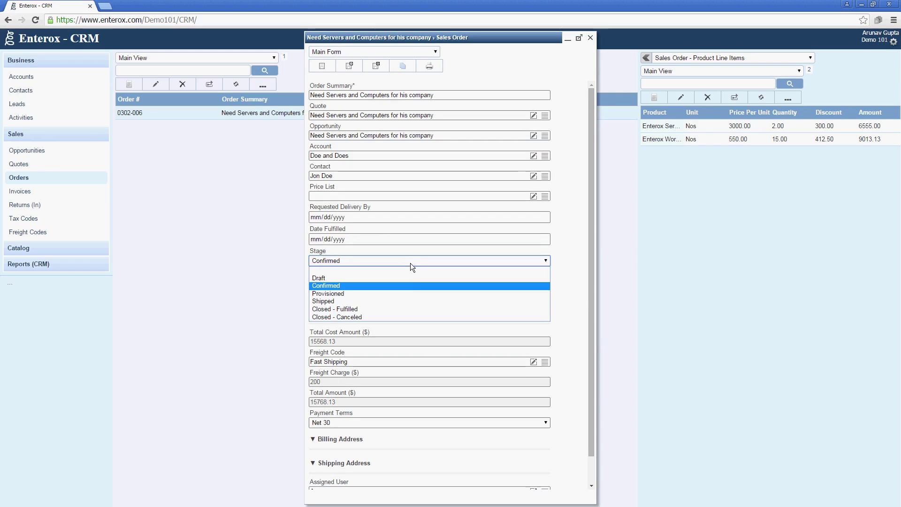
left_click(407, 309)
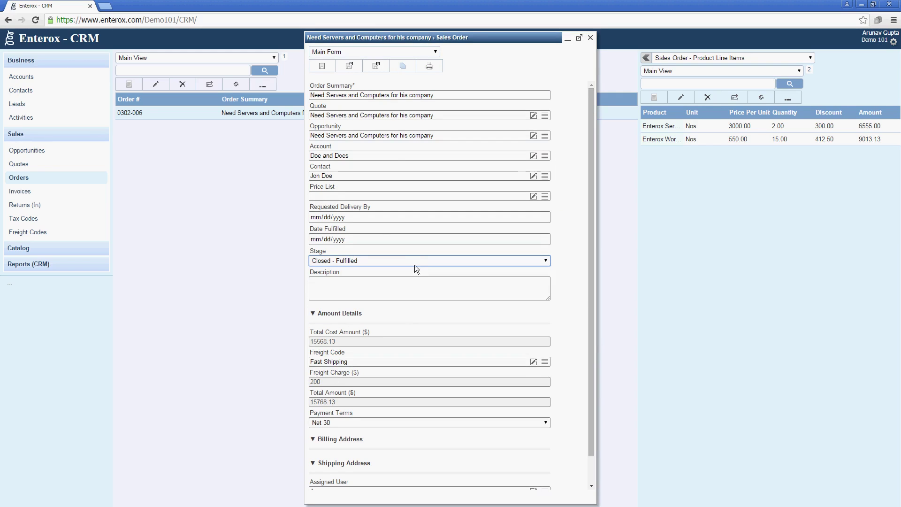
left_click(390, 261)
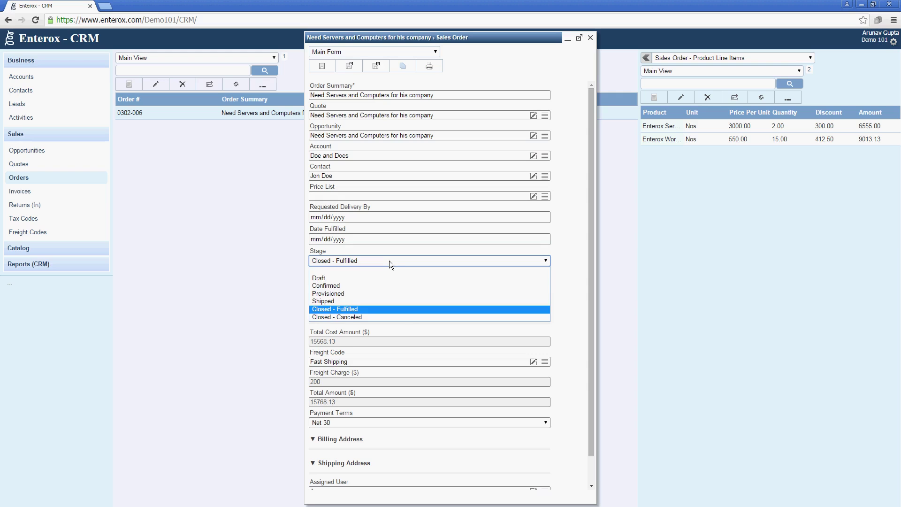
left_click(389, 260)
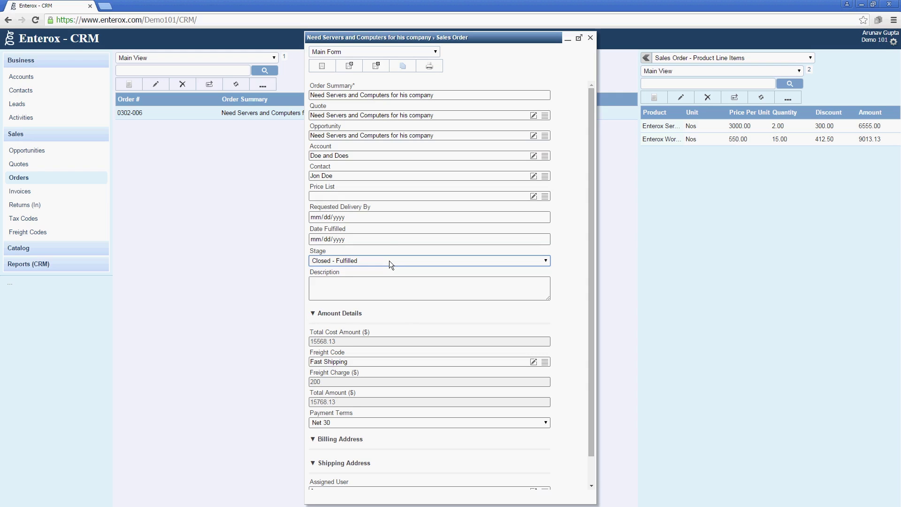
left_click(378, 69)
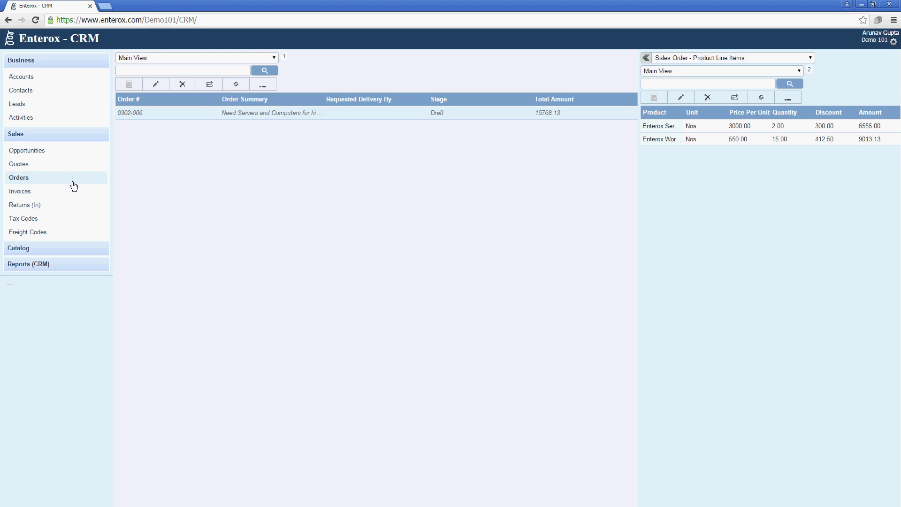
left_click(255, 87)
left_click(438, 253)
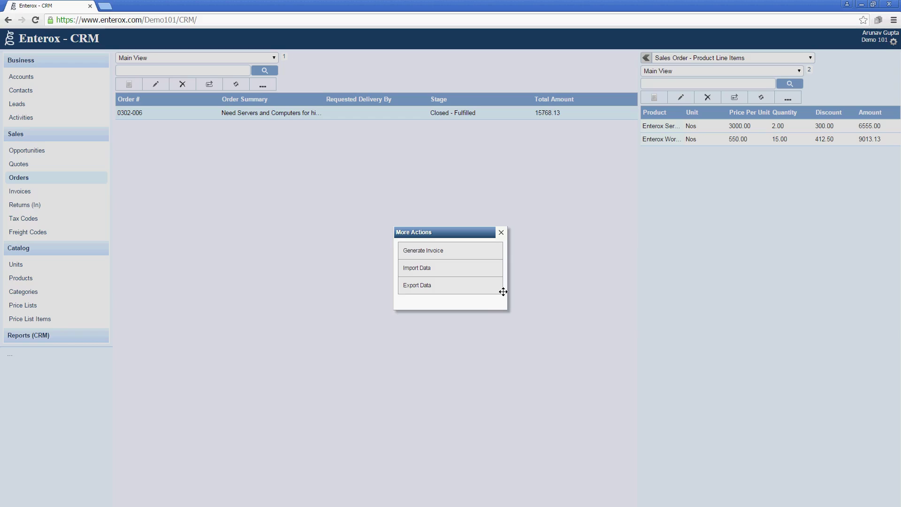
Step: Open invoice 0302-009's printable version, cancel the print, and close it and the invoice form
left_click(502, 232)
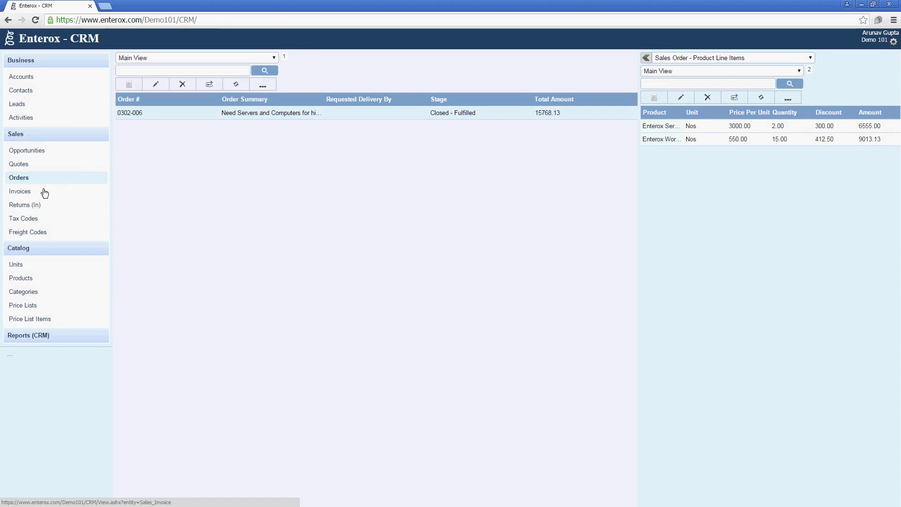
left_click(45, 193)
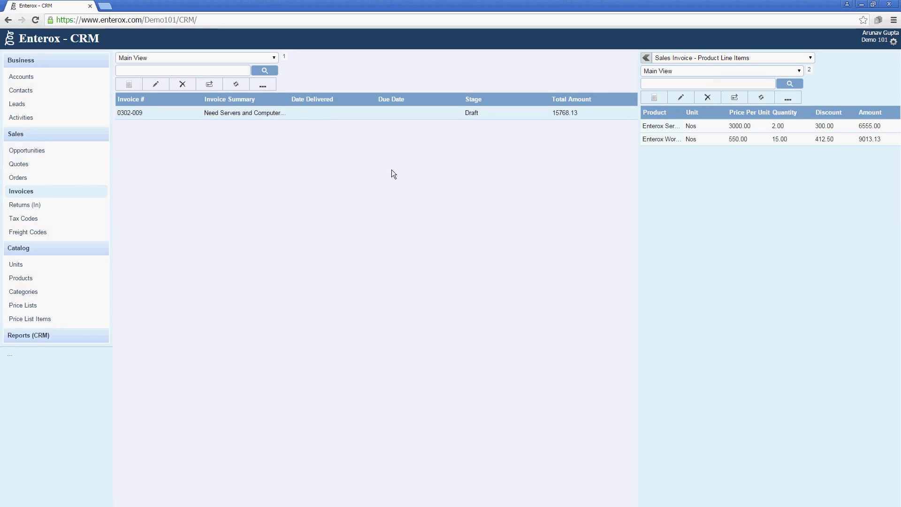
double_click(211, 116)
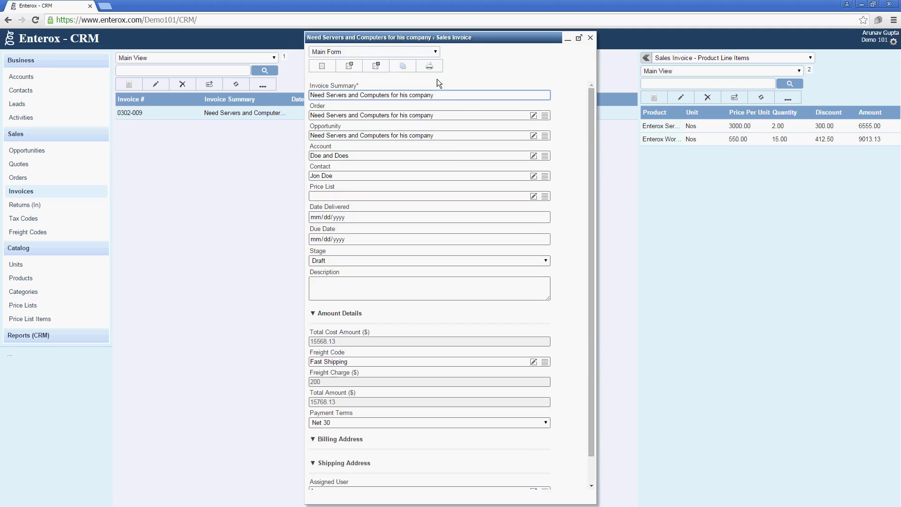
left_click(432, 67)
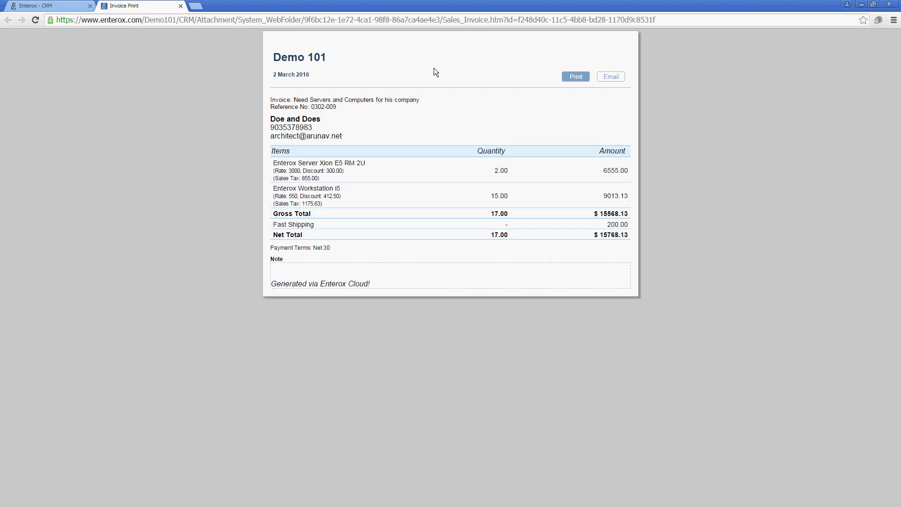
left_click(582, 79)
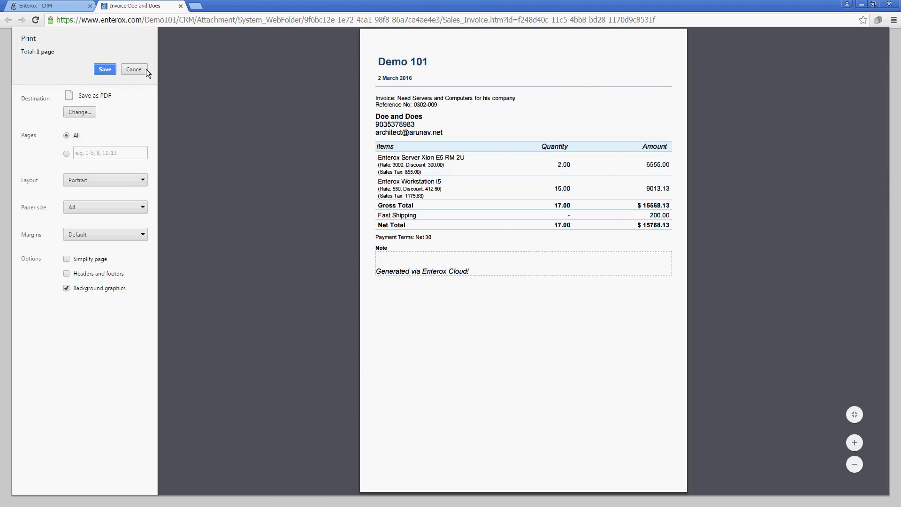
left_click(145, 69)
left_click(181, 6)
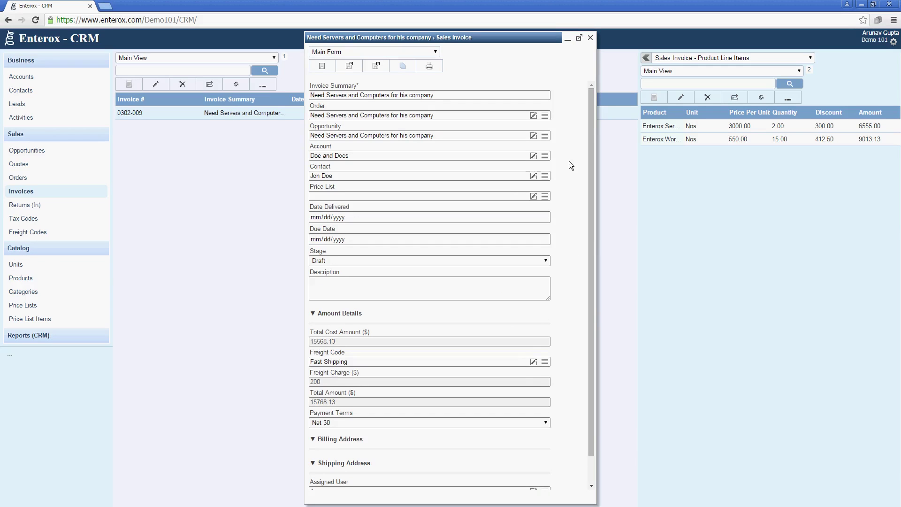
left_click(591, 38)
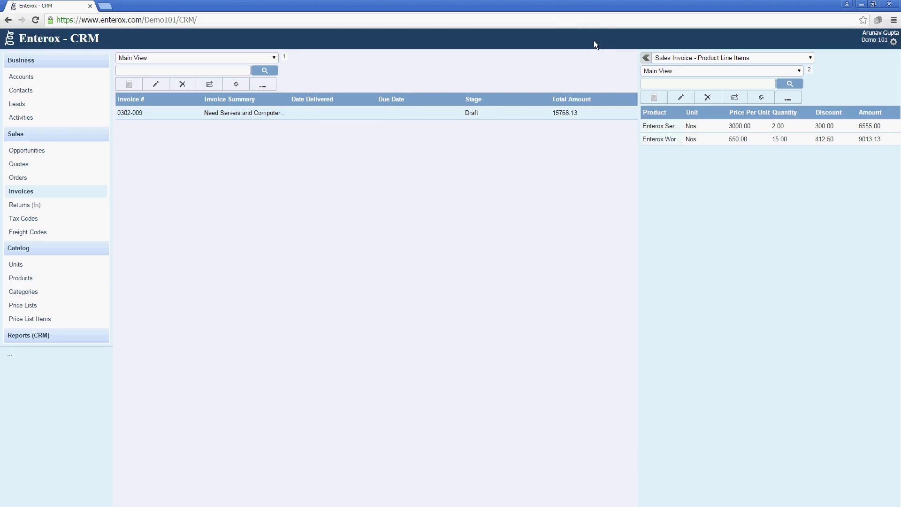
Step: Browse Returns (In), Tax Codes and Freight Codes, ending on Tax Codes showing Sales Tax at 15.00%
left_click(64, 205)
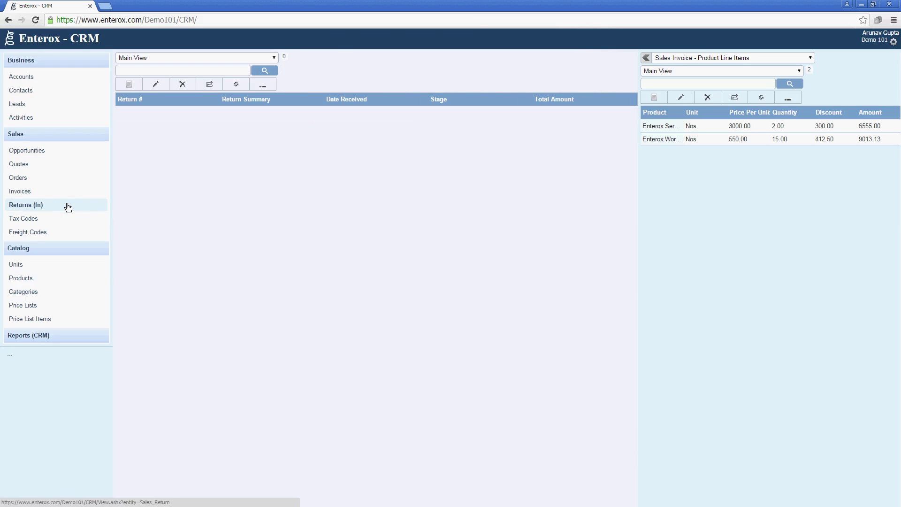
left_click(65, 222)
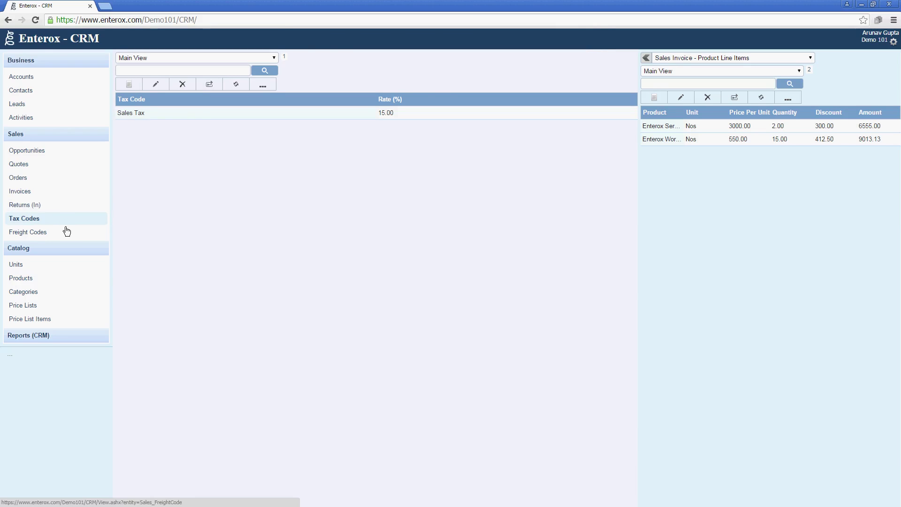
left_click(67, 235)
left_click(66, 221)
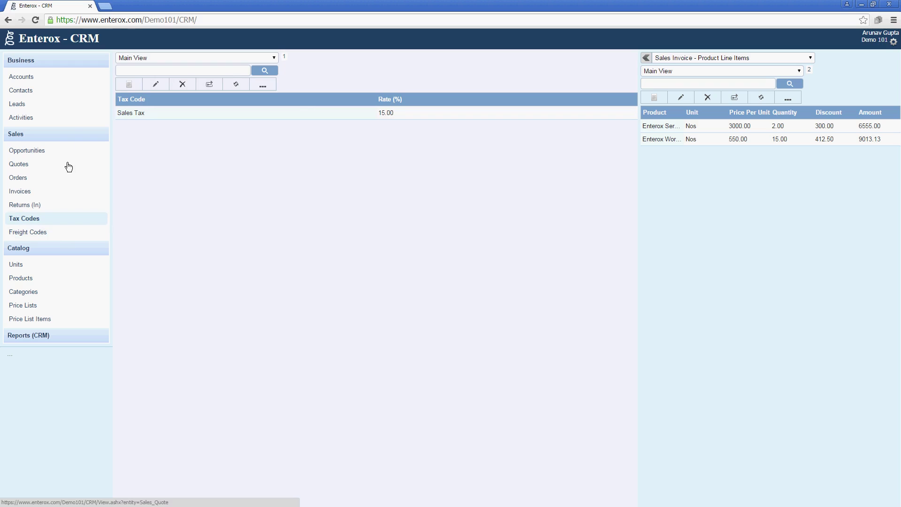